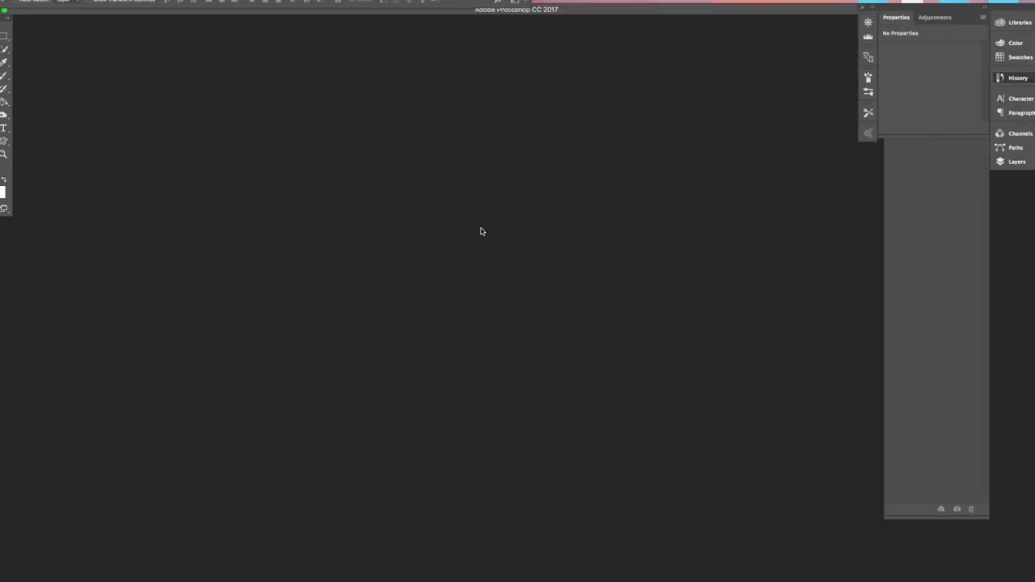
# Open the template 001 2560X1440pixel.jpg and remove the vertical guide running through its centre
pyautogui.doubleClick(480, 232)
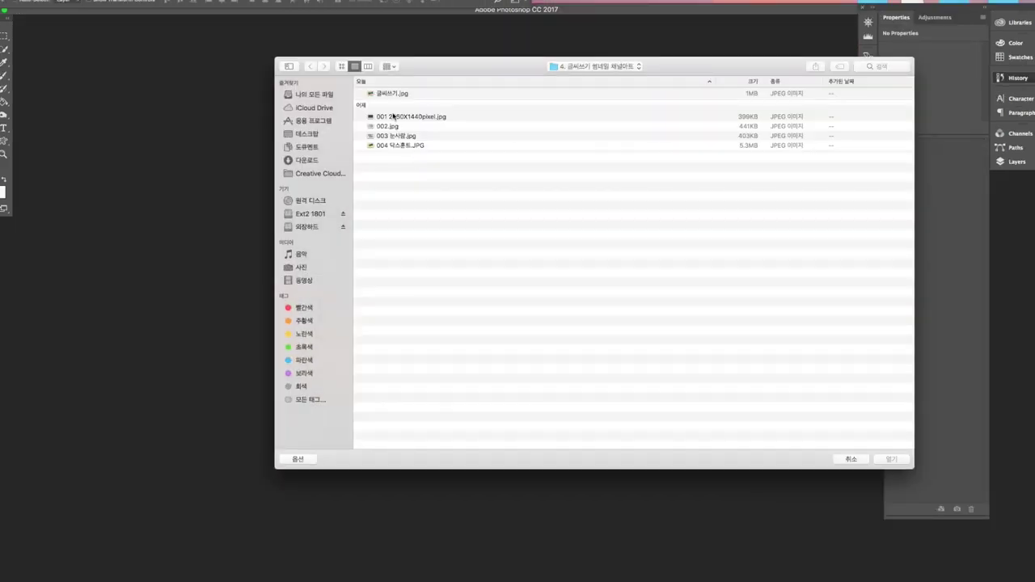
pyautogui.doubleClick(393, 116)
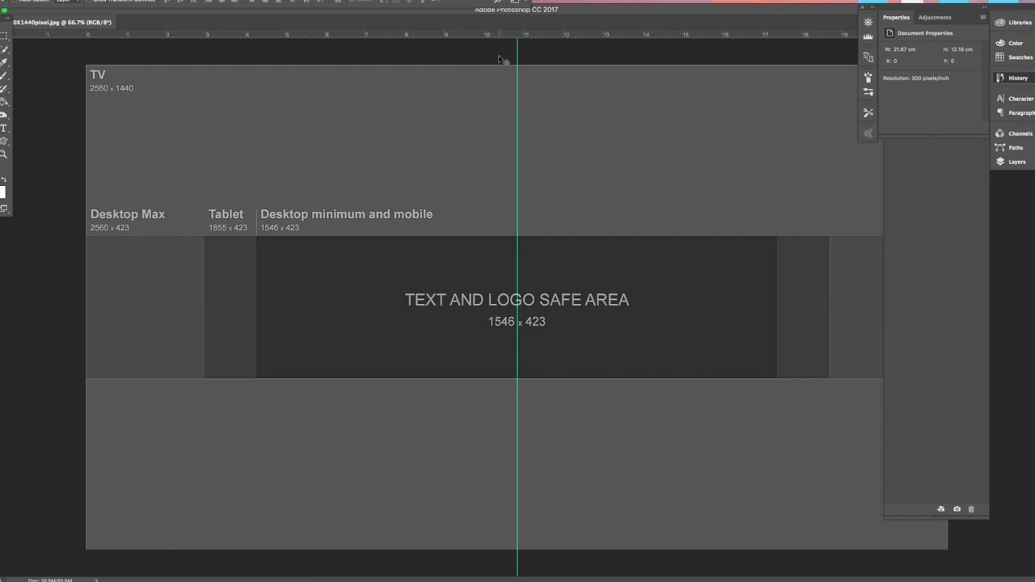
pyautogui.moveTo(519, 54); pyautogui.dragTo(499, 23)
pyautogui.press('super+minus')
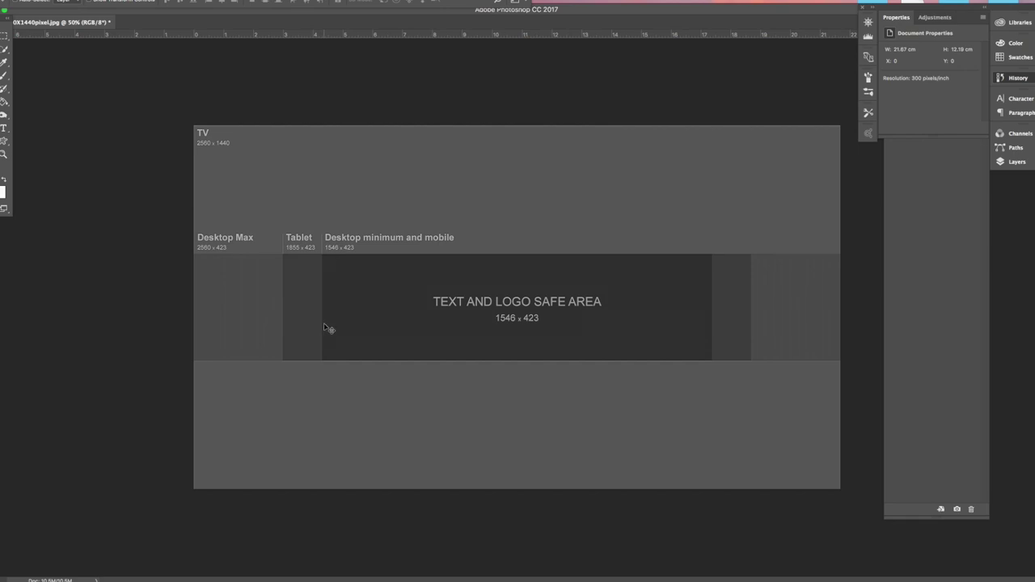
# Hide the rulers and show them again around the template
pyautogui.click(242, 0)
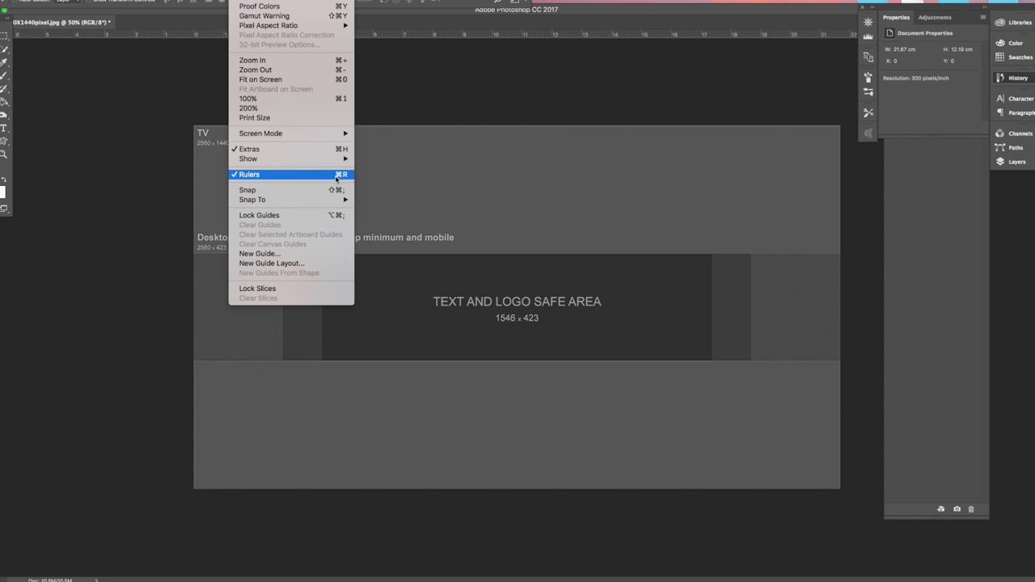
pyautogui.click(451, 89)
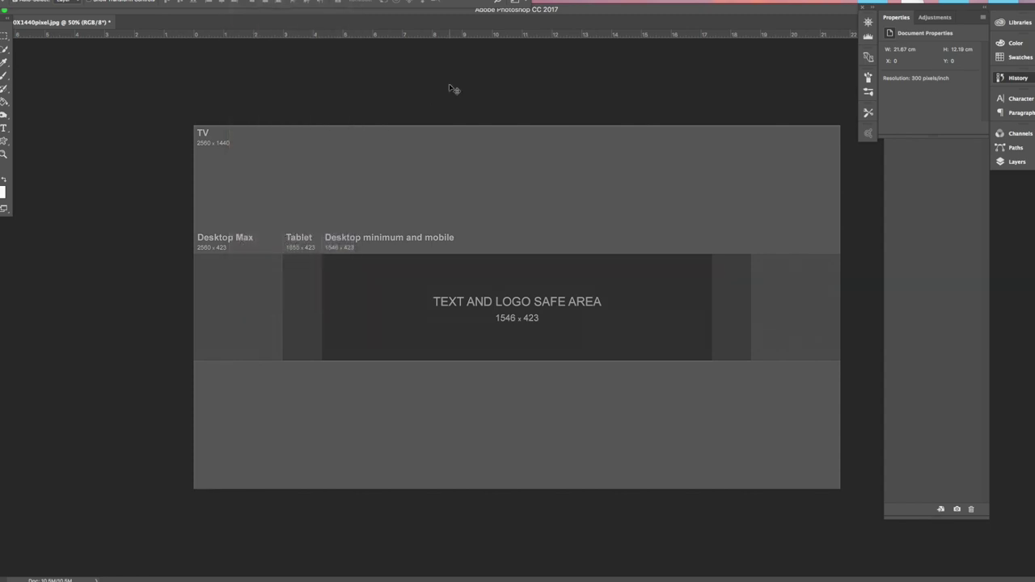
pyautogui.press('super+r')
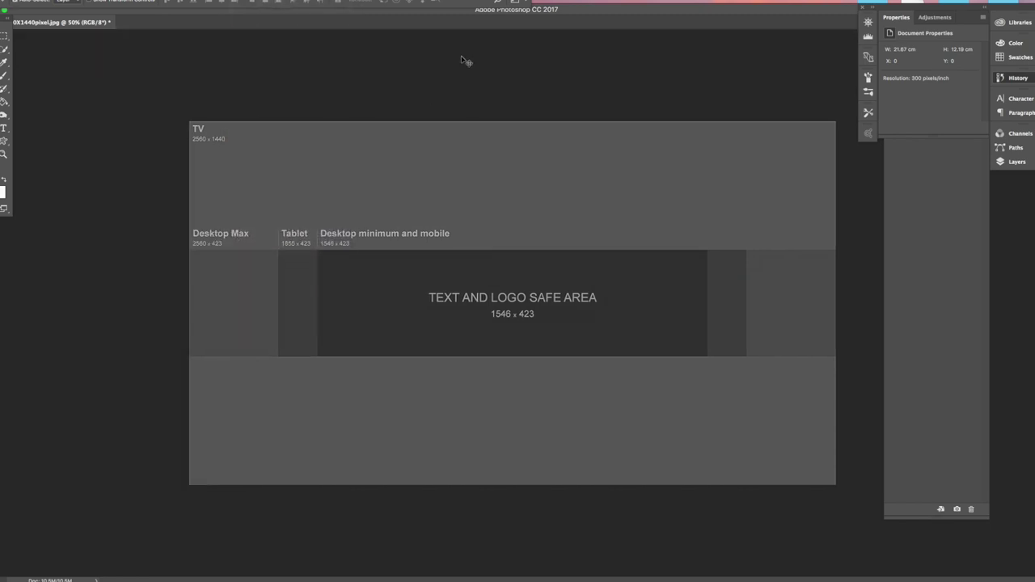
pyautogui.press('super+r')
pyautogui.press('super+r')
pyautogui.press('super+r')
# Add two horizontal and two vertical guides along the edges of the 1546 x 423 text and logo safe area
pyautogui.moveTo(515, 38); pyautogui.dragTo(526, 255)
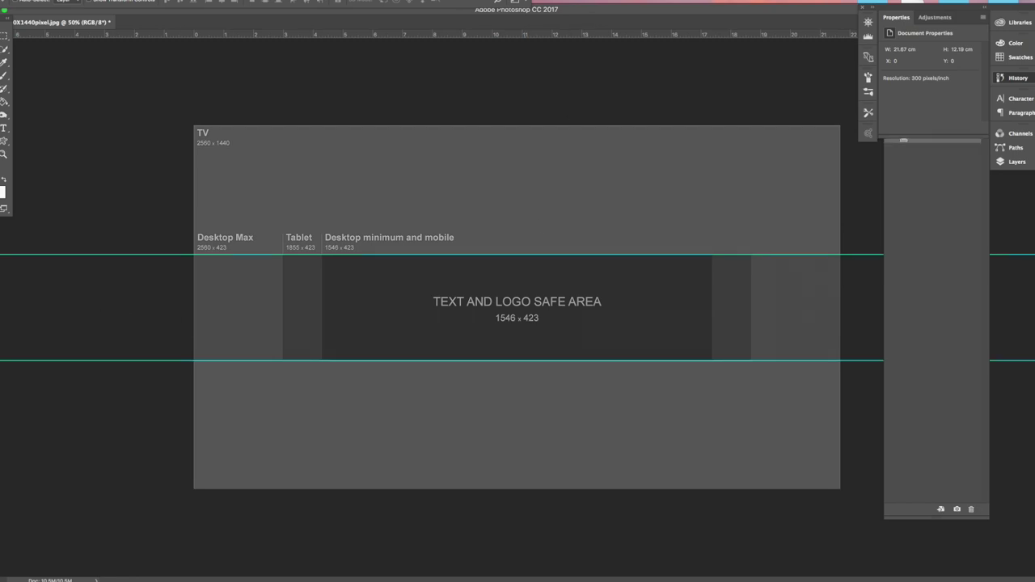
pyautogui.moveTo(72, 300); pyautogui.dragTo(322, 347)
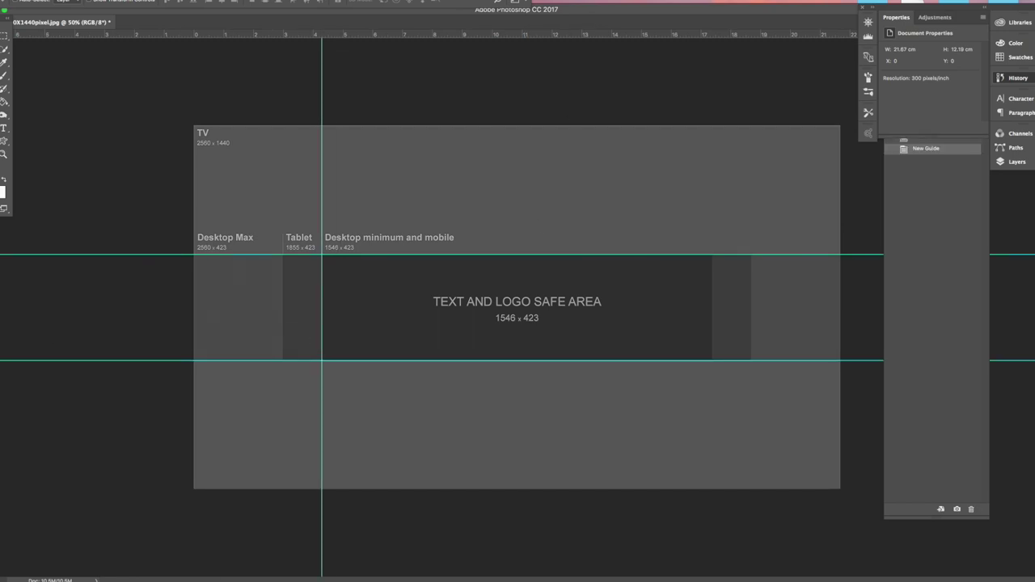
pyautogui.moveTo(12, 397); pyautogui.dragTo(712, 395)
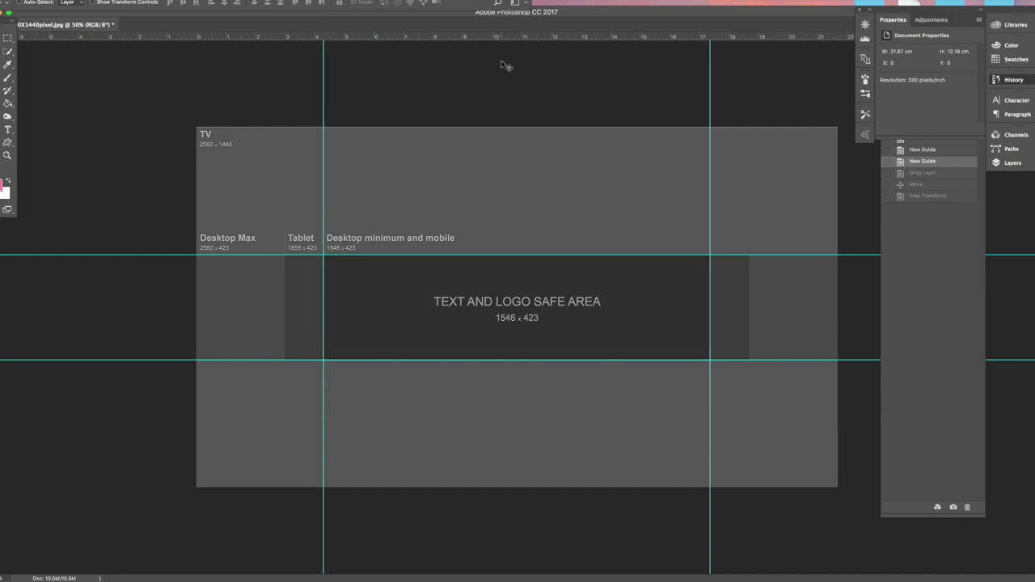
# Open 002.jpg and copy it into the template as a background layer covering the whole canvas
pyautogui.press('super+o')
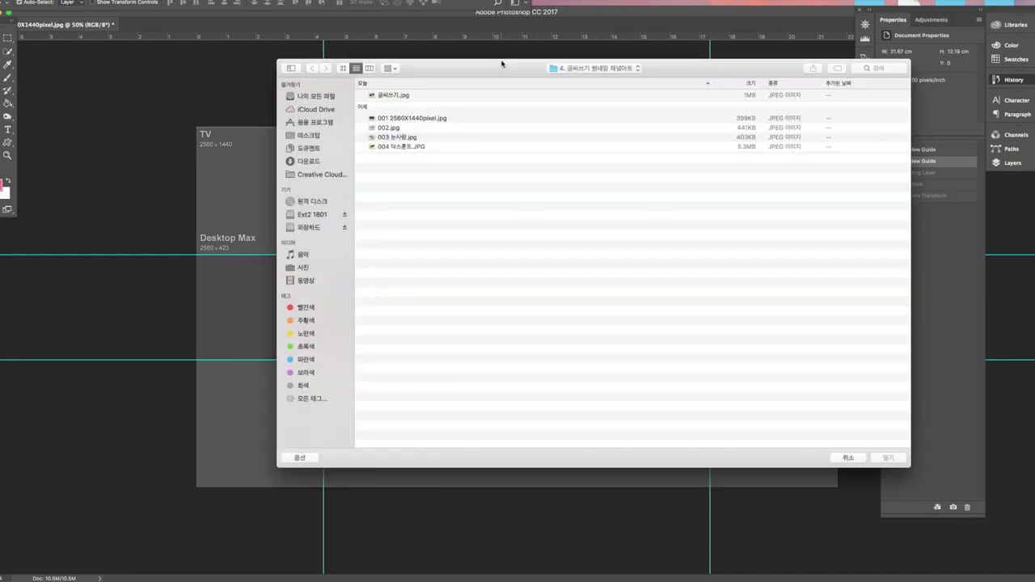
pyautogui.doubleClick(462, 134)
pyautogui.moveTo(662, 214); pyautogui.dragTo(438, 209)
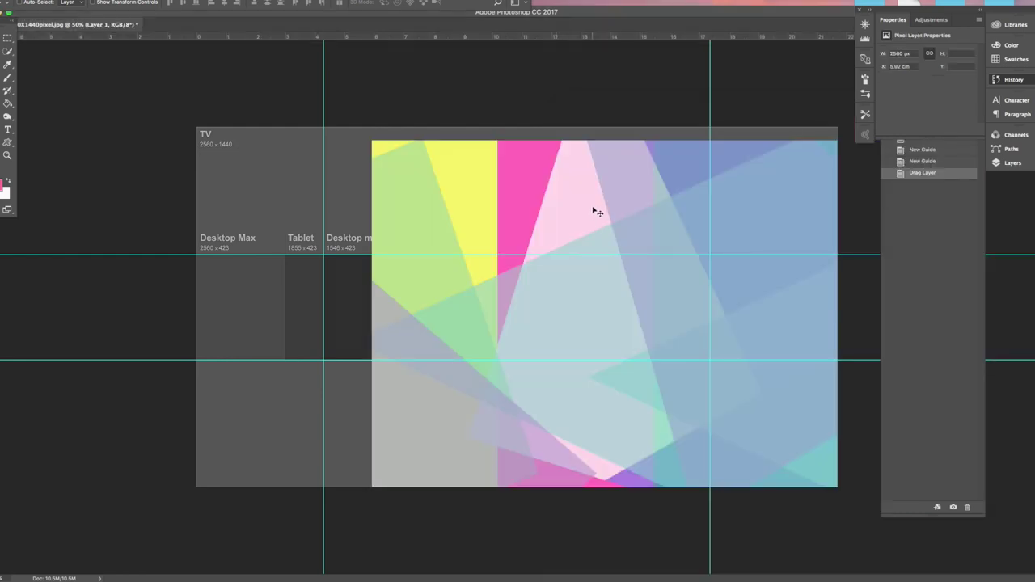
pyautogui.moveTo(597, 212); pyautogui.dragTo(518, 210)
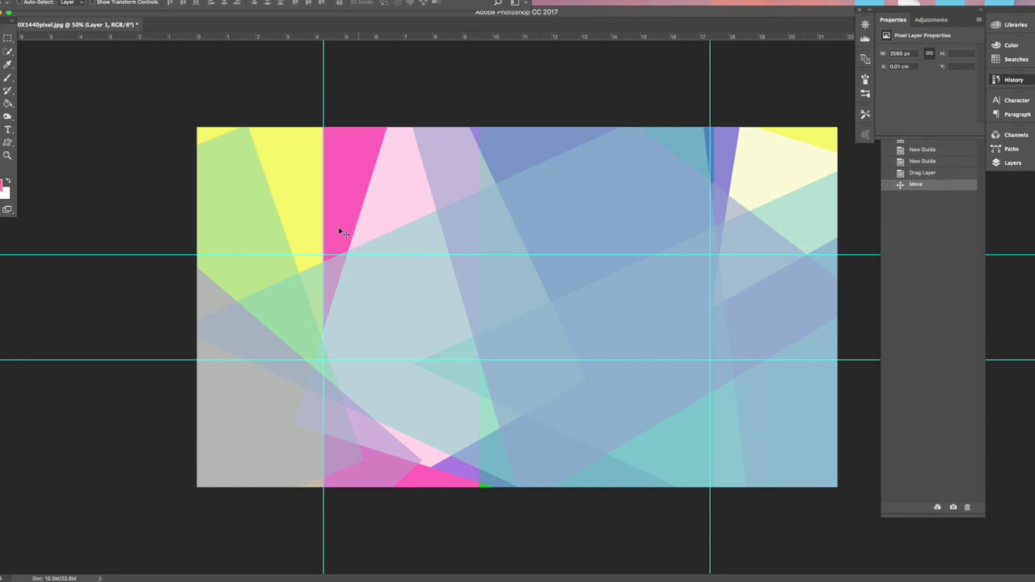
# Open 003 눈사람.jpg, copy it into the banner with the colour profile conversion accepted, and place it over the safe area's left end
pyautogui.click(492, 102)
pyautogui.press('super+o')
pyautogui.click(389, 136)
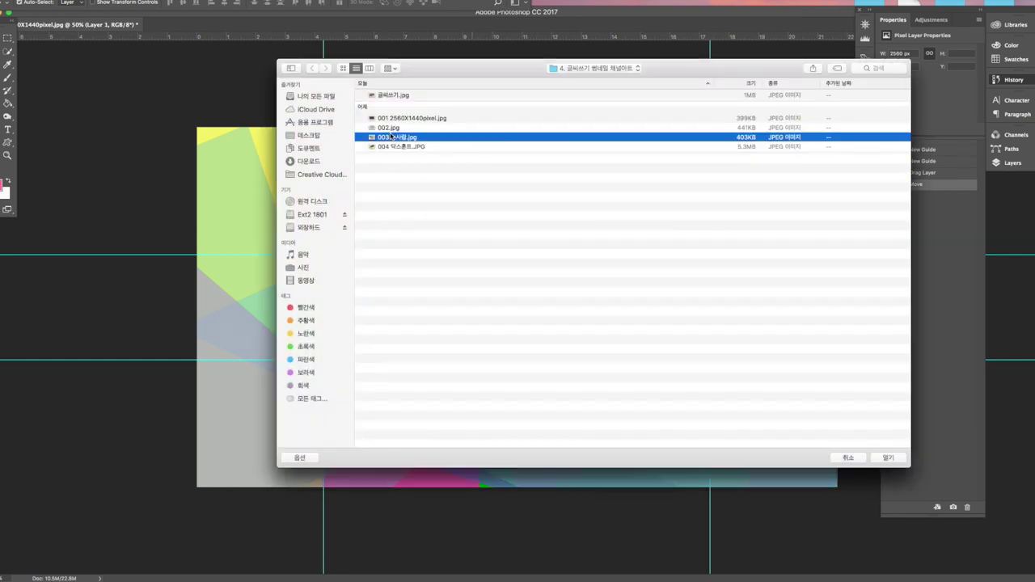
pyautogui.doubleClick(392, 137)
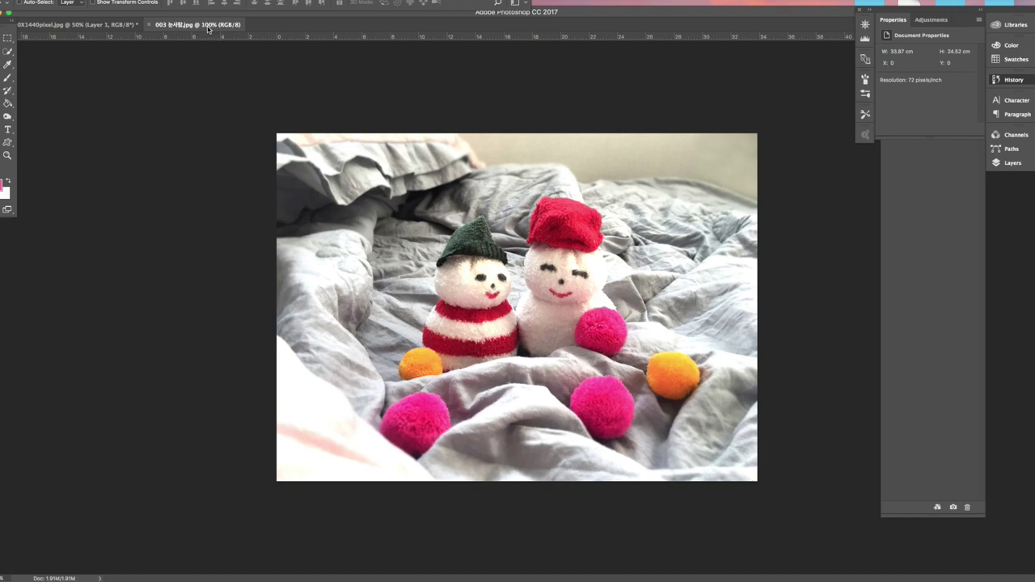
pyautogui.moveTo(203, 28); pyautogui.dragTo(592, 301)
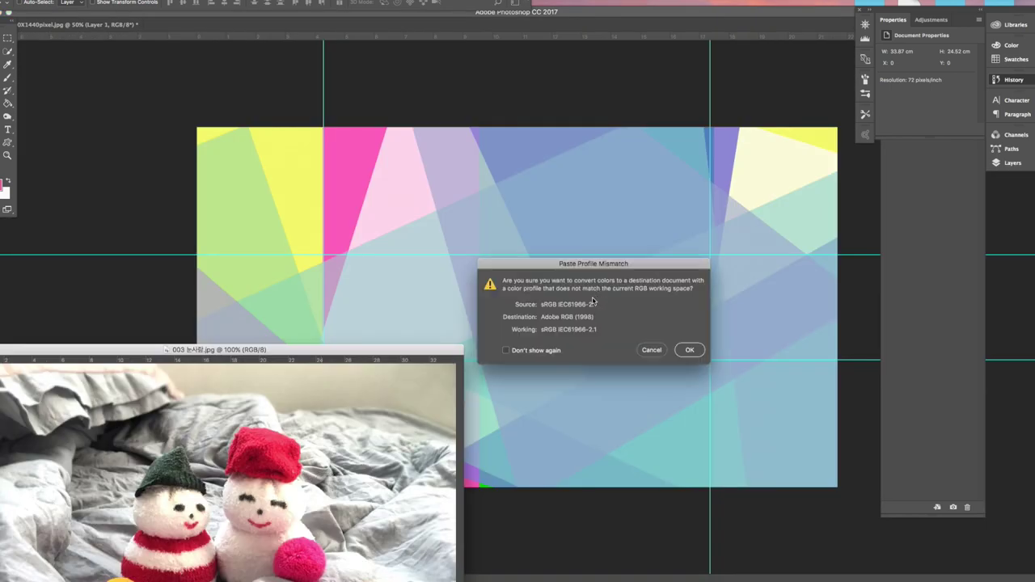
pyautogui.click(689, 350)
pyautogui.moveTo(618, 316); pyautogui.dragTo(443, 301)
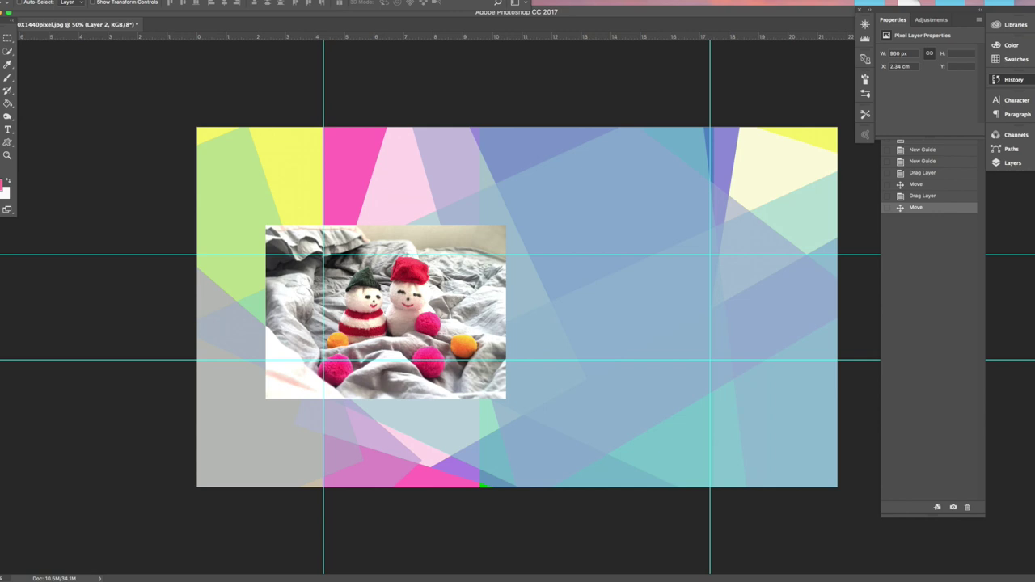
# Erase the snowman photo's edges all round with a soft 0% hardness Eraser brush, enlarging it to 284 px, so they fade into the background
pyautogui.click(7, 103)
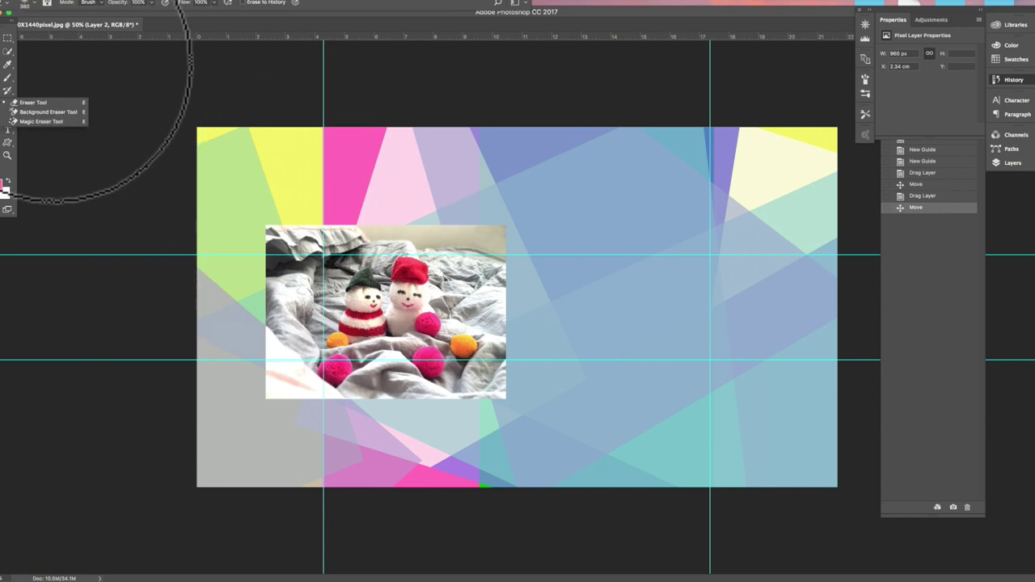
pyautogui.click(33, 4)
pyautogui.moveTo(81, 32); pyautogui.dragTo(58, 32)
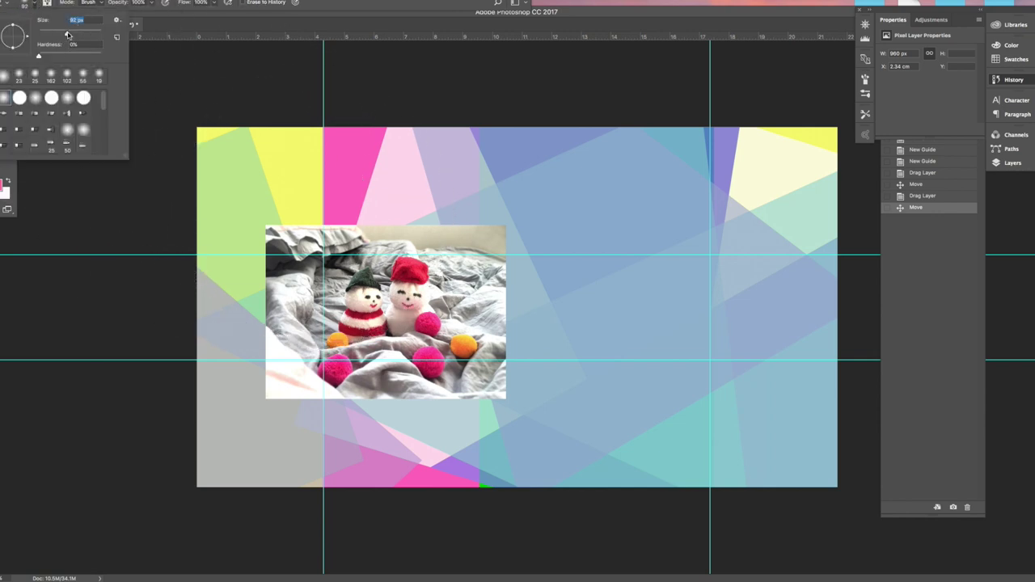
pyautogui.click(291, 224)
pyautogui.moveTo(291, 224)
pyautogui.mouseDown()
pyautogui.moveTo(264, 280)
pyautogui.moveTo(292, 392)
pyautogui.mouseUp()
pyautogui.click(34, 4)
pyautogui.moveTo(65, 32); pyautogui.dragTo(78, 33)
pyautogui.click(421, 224)
pyautogui.moveTo(421, 224)
pyautogui.mouseDown()
pyautogui.moveTo(266, 324)
pyautogui.moveTo(524, 334)
pyautogui.moveTo(310, 208)
pyautogui.moveTo(259, 313)
pyautogui.mouseUp()
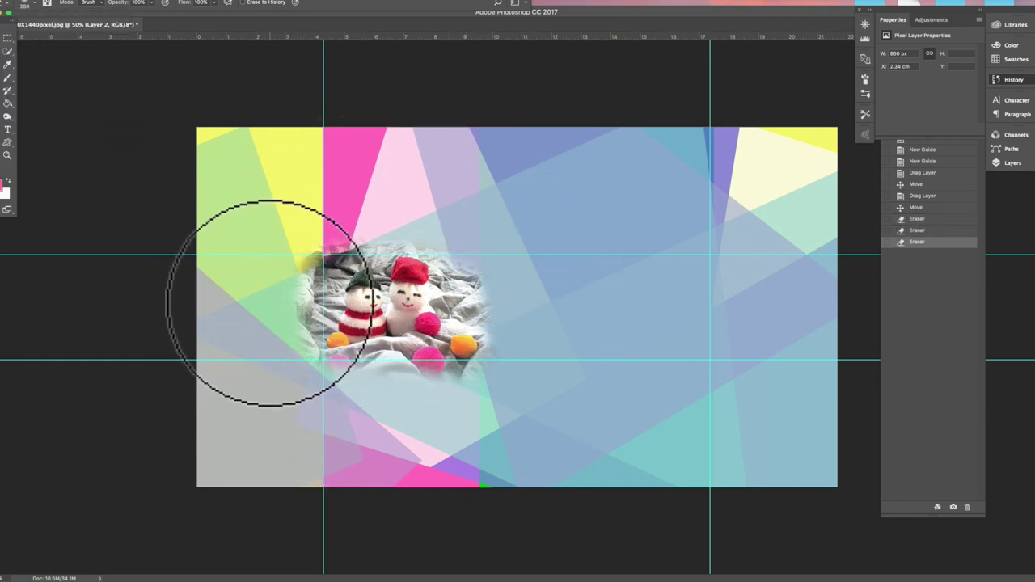
pyautogui.click(7, 38)
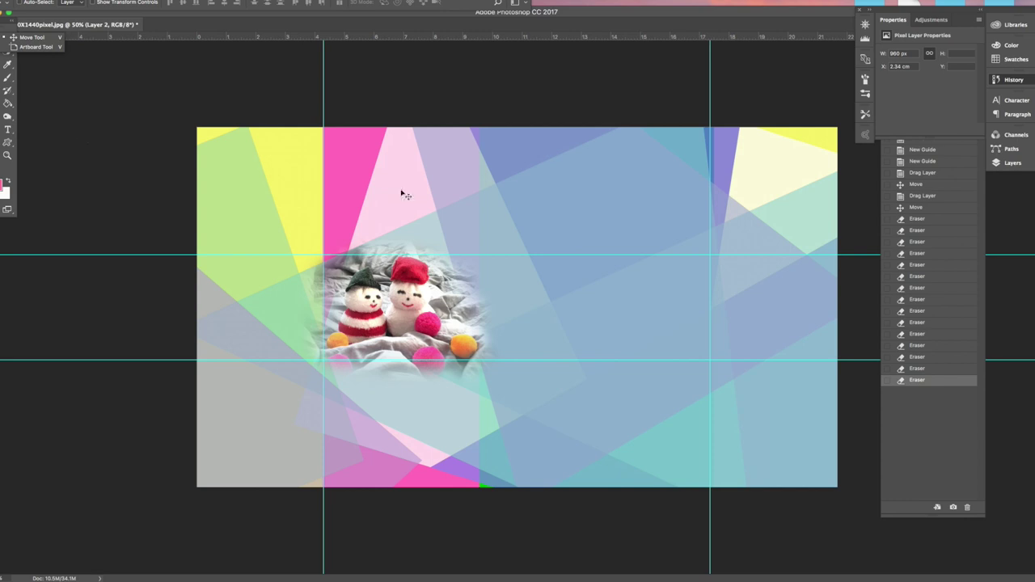
# Add the horizontal text "작은서랍" beside the snowman photo within the safe area
pyautogui.click(7, 131)
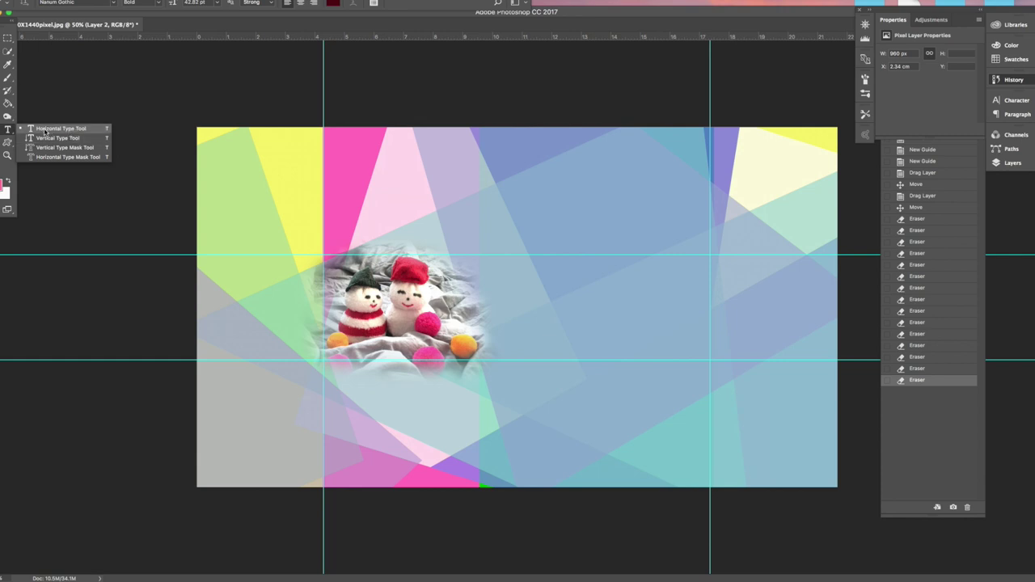
pyautogui.click(37, 131)
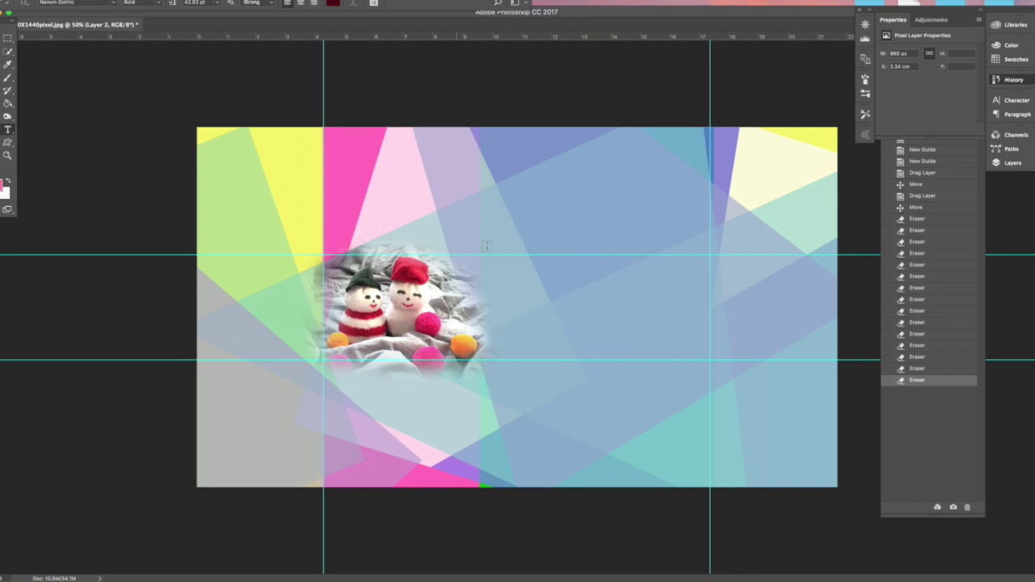
pyautogui.click(533, 309)
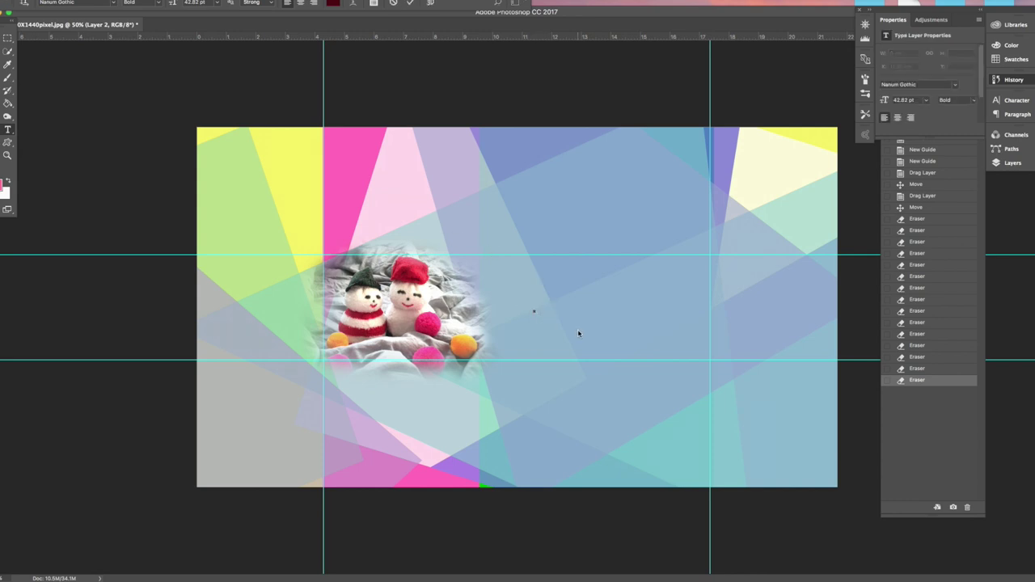
pyautogui.write('작은')
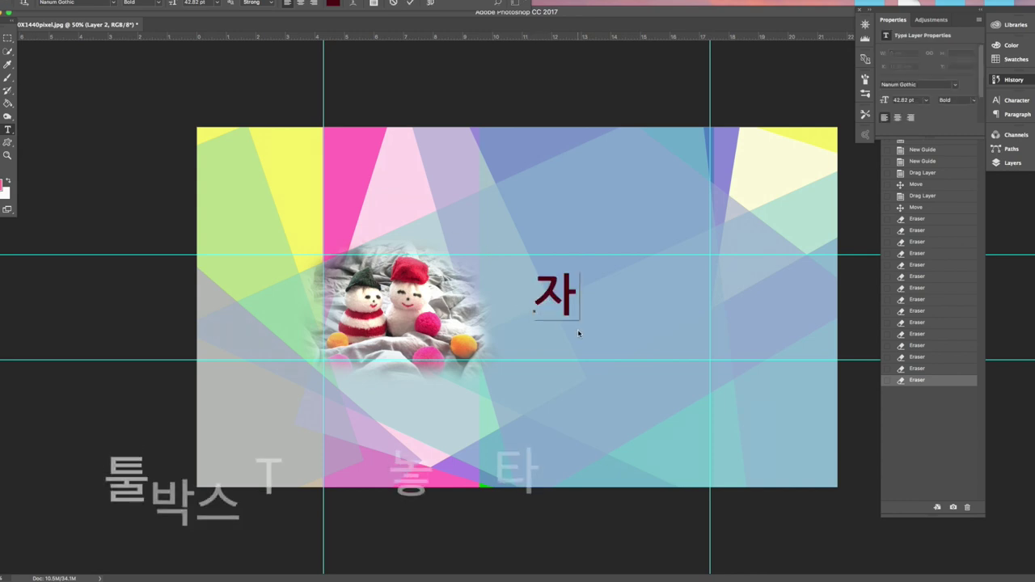
pyautogui.write('서랍')
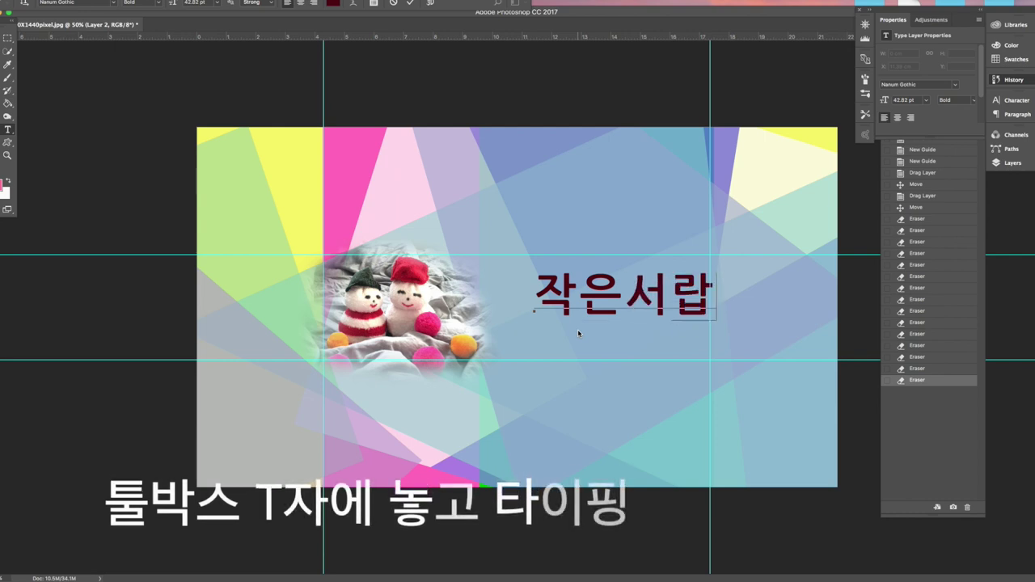
pyautogui.hotkey('ctrl', 'Return')
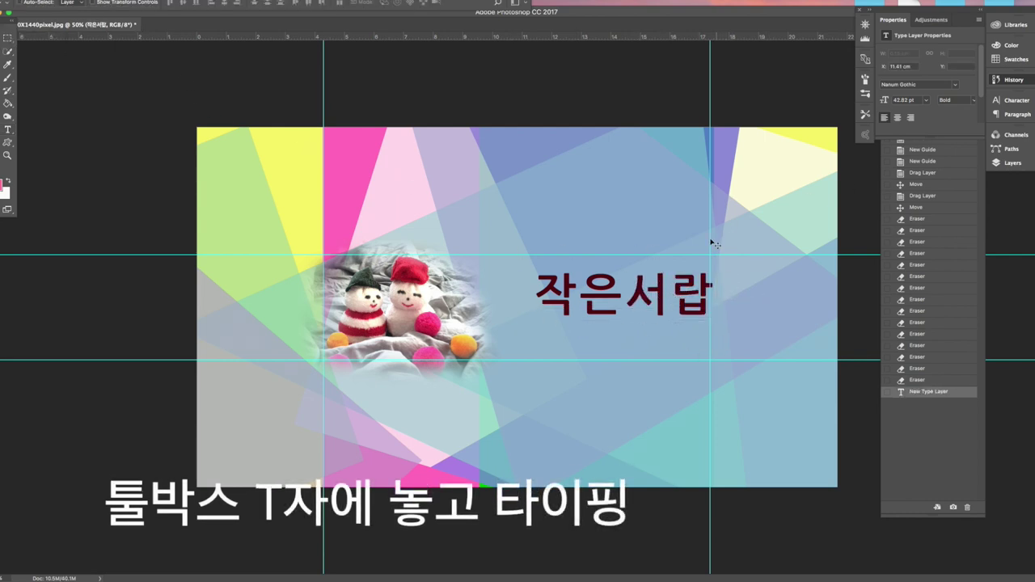
# Set the font of the 작은서랍 text to 1HoonWhayangyunwha and move the text closer to the snowman photo
pyautogui.click(1022, 101)
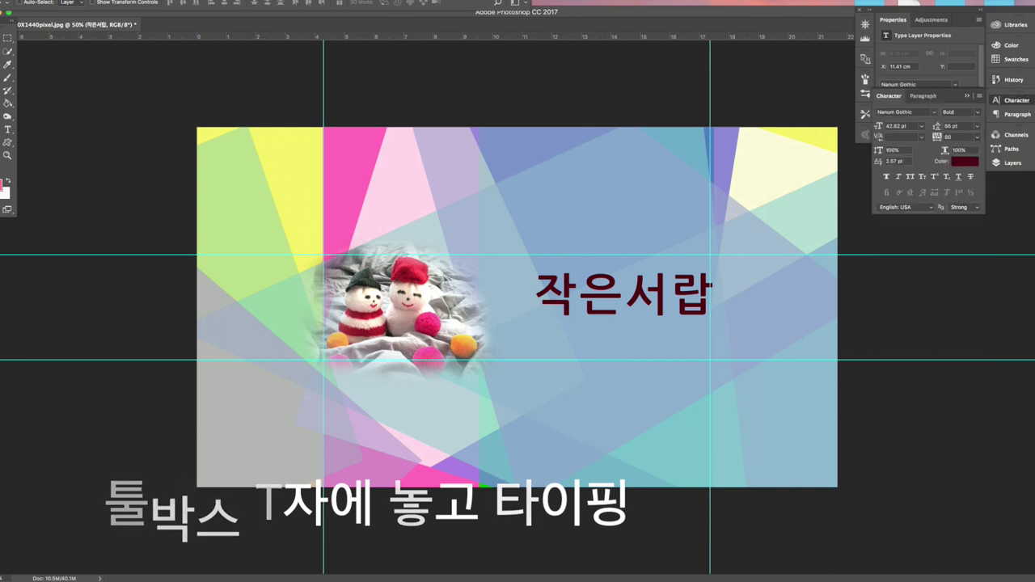
pyautogui.click(272, 1)
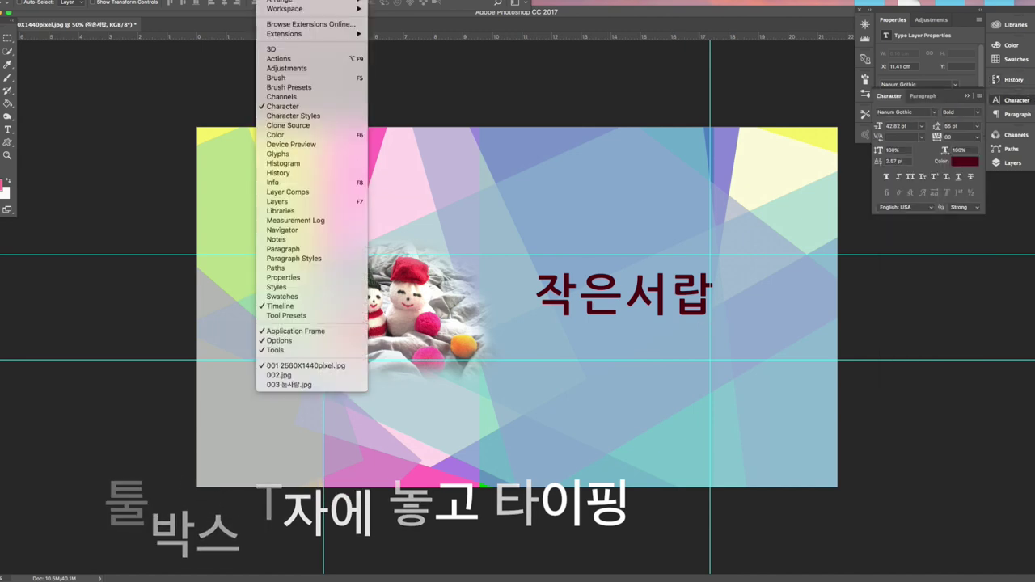
pyautogui.click(291, 109)
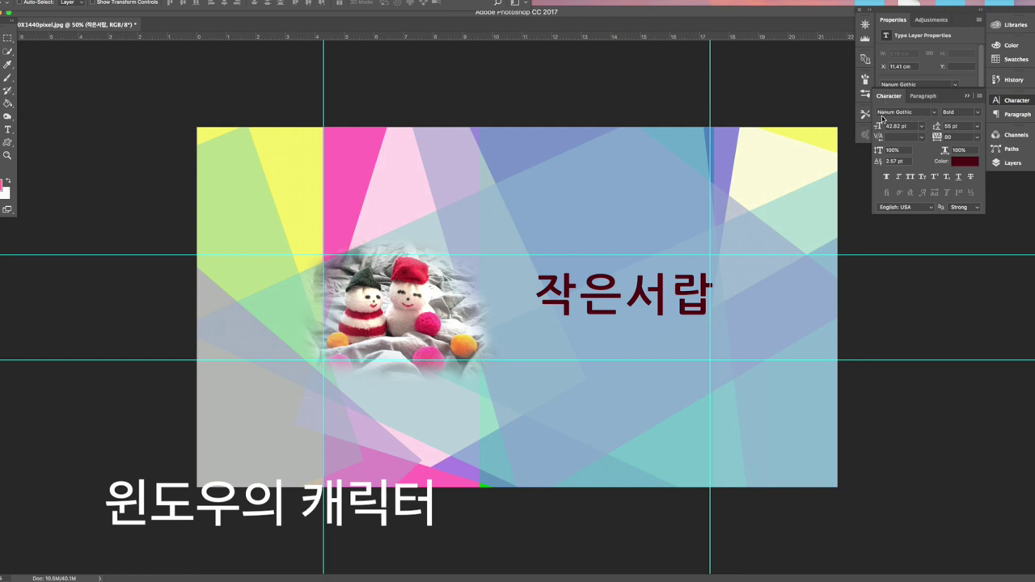
pyautogui.click(934, 114)
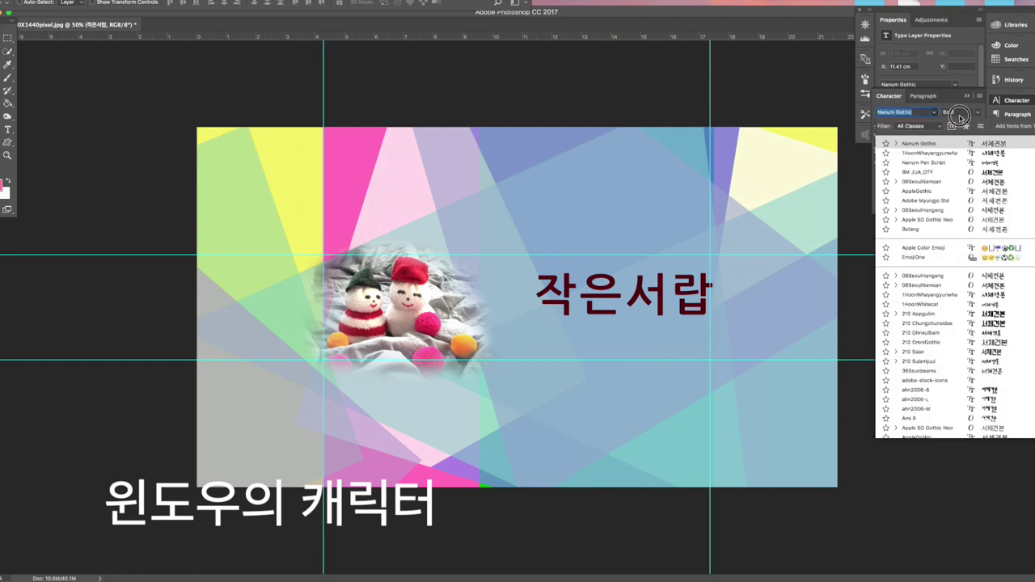
pyautogui.click(943, 126)
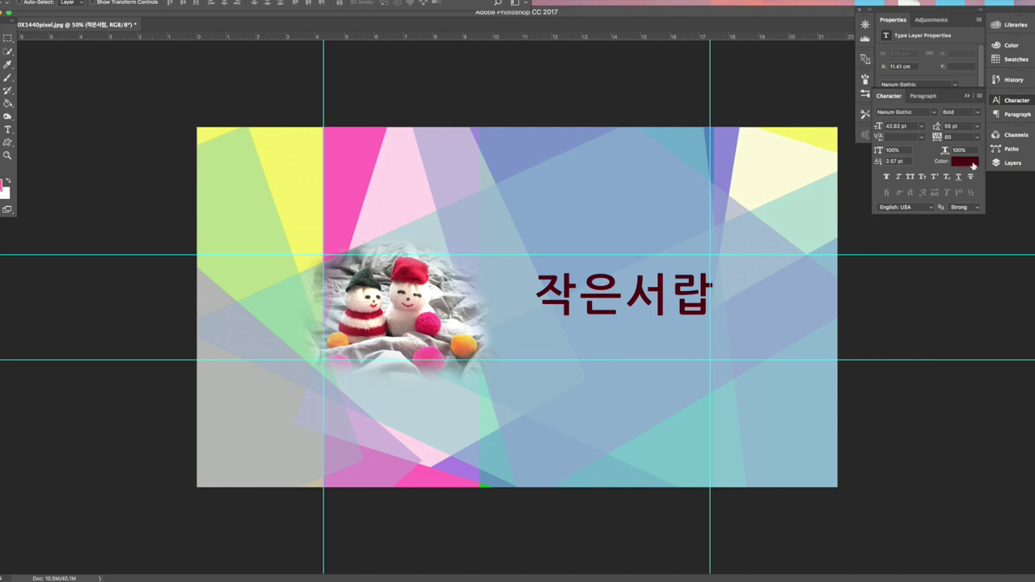
pyautogui.click(934, 115)
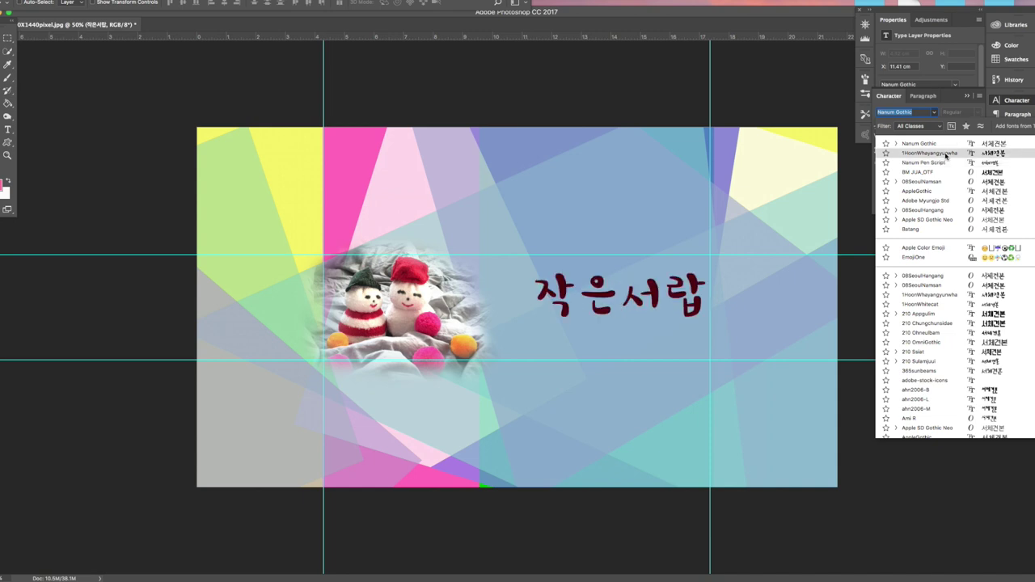
pyautogui.click(944, 154)
pyautogui.moveTo(700, 324); pyautogui.dragTo(665, 331)
# Try a font size of 70 pt on the 작은서랍 text and undo it
pyautogui.click(896, 126)
pyautogui.write('70')
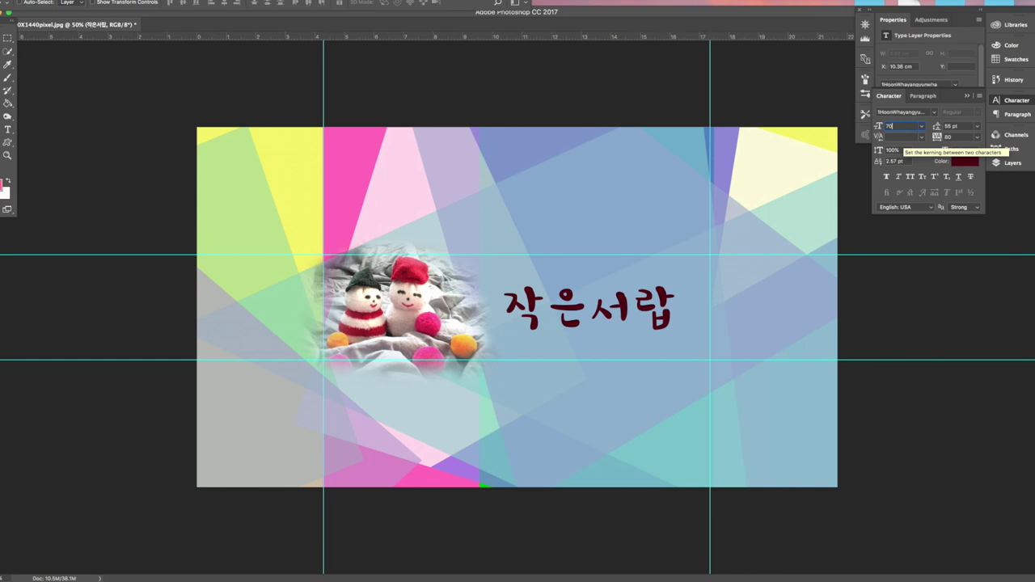
pyautogui.press('Return')
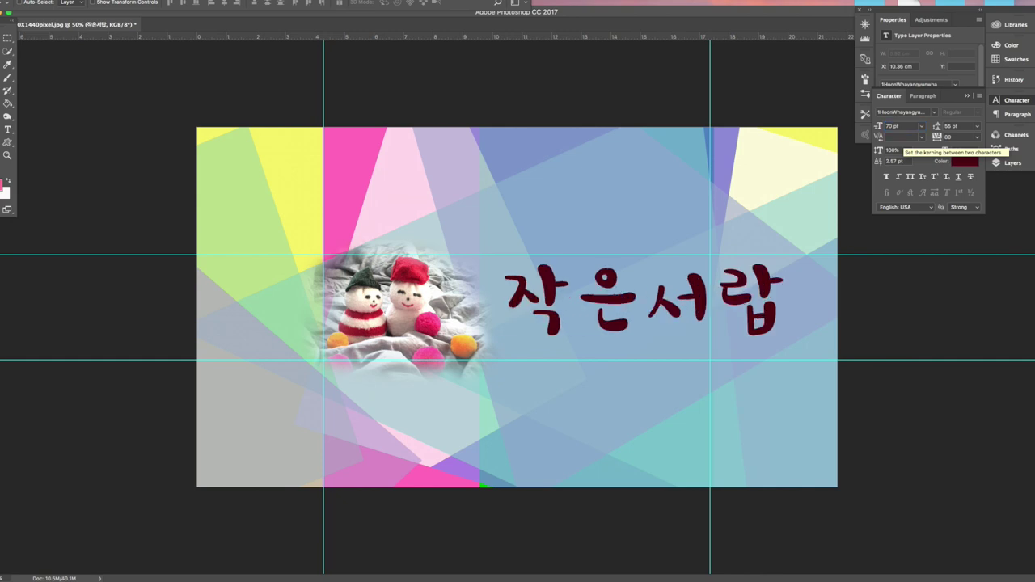
pyautogui.press('super+z')
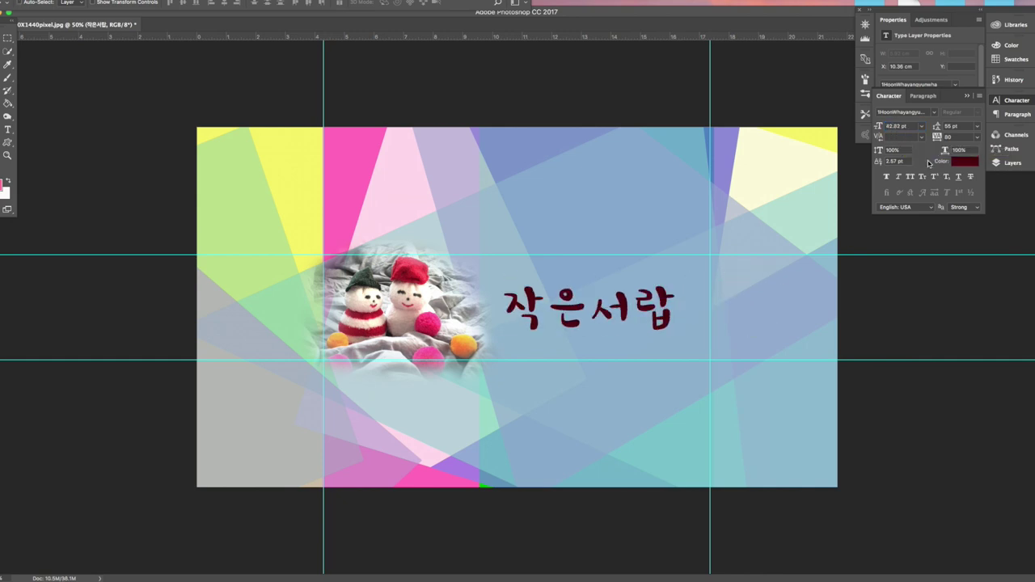
# Add a second line reading 작은서랍 beneath the existing title in the same text layer
pyautogui.doubleClick(674, 311)
pyautogui.press('Return')
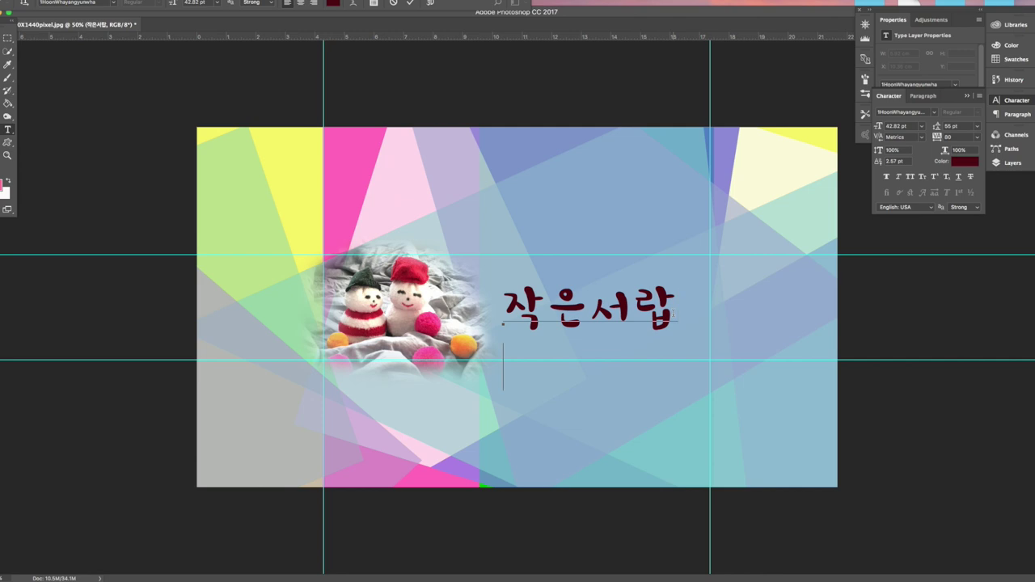
pyautogui.write('작은ㅅ')
pyautogui.write('서랍')
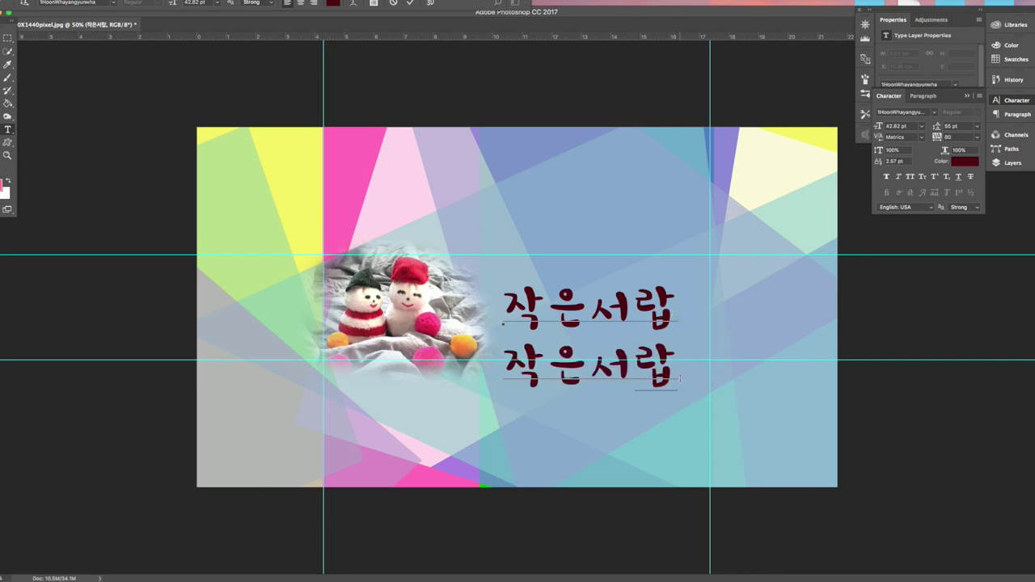
# Try a leading of 16 pt on both 작은서랍 lines, then set the leading to 30 pt and the tracking to 30
pyautogui.moveTo(678, 379); pyautogui.dragTo(481, 296)
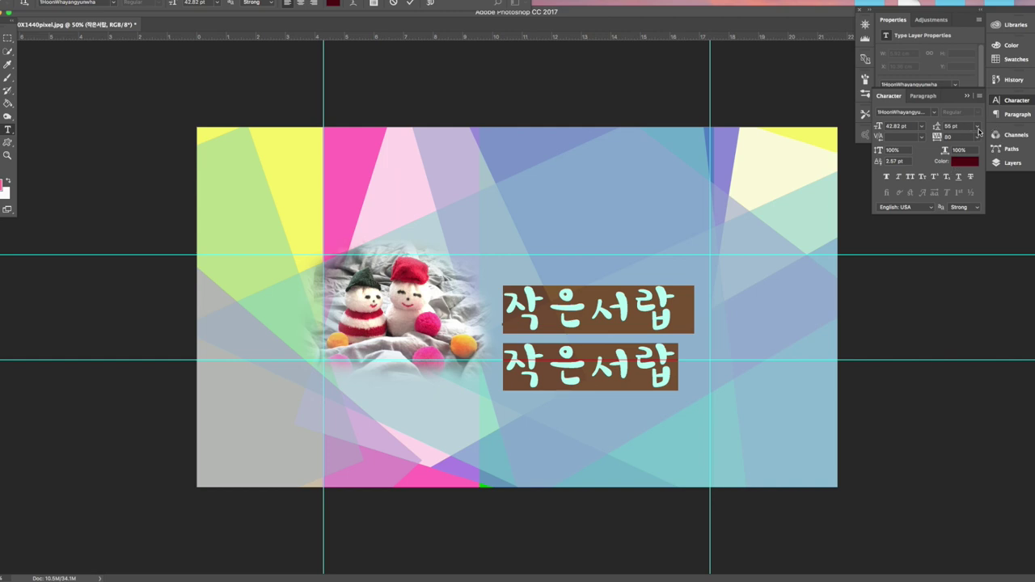
pyautogui.click(978, 132)
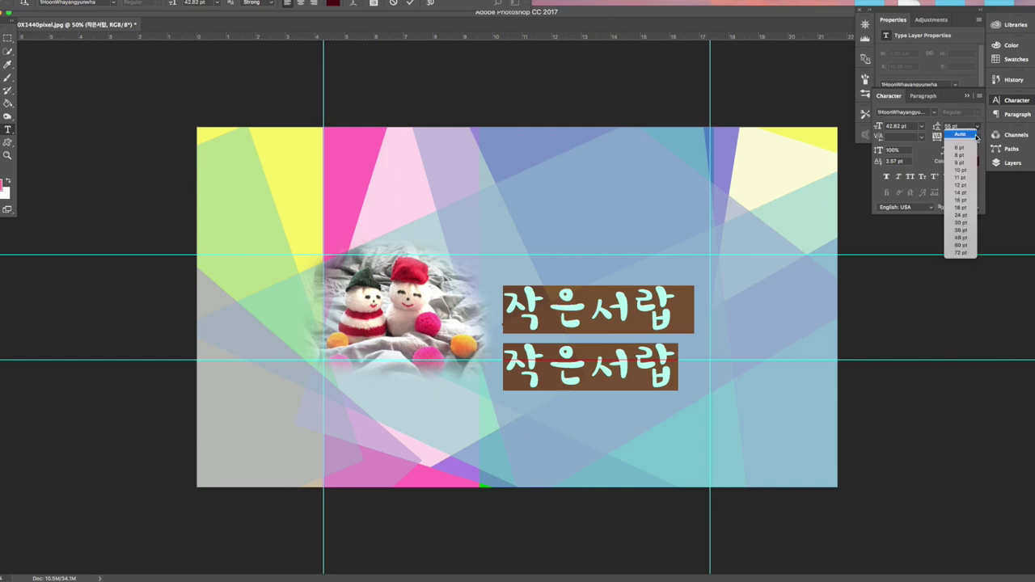
pyautogui.click(961, 199)
pyautogui.click(979, 132)
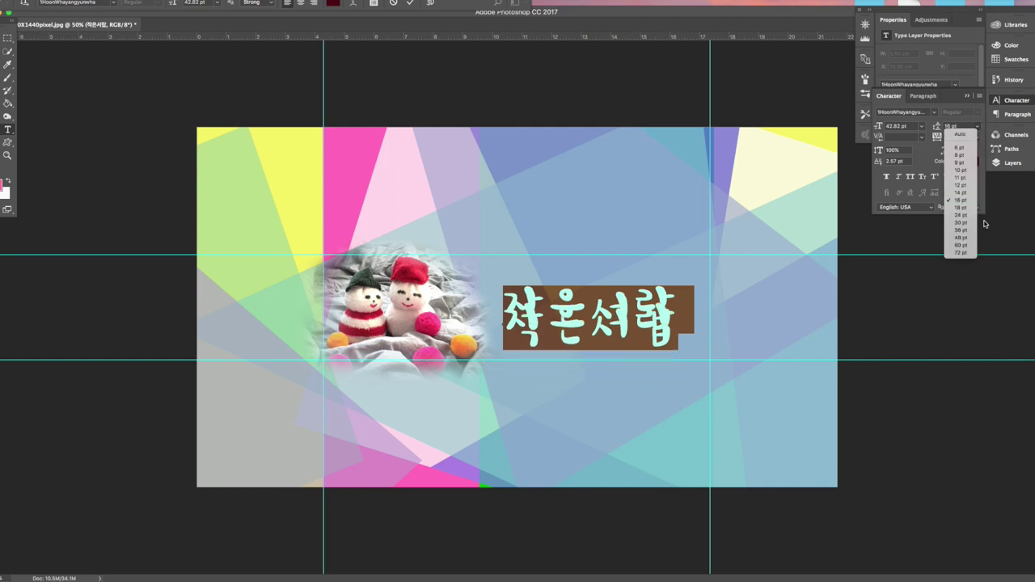
pyautogui.click(964, 222)
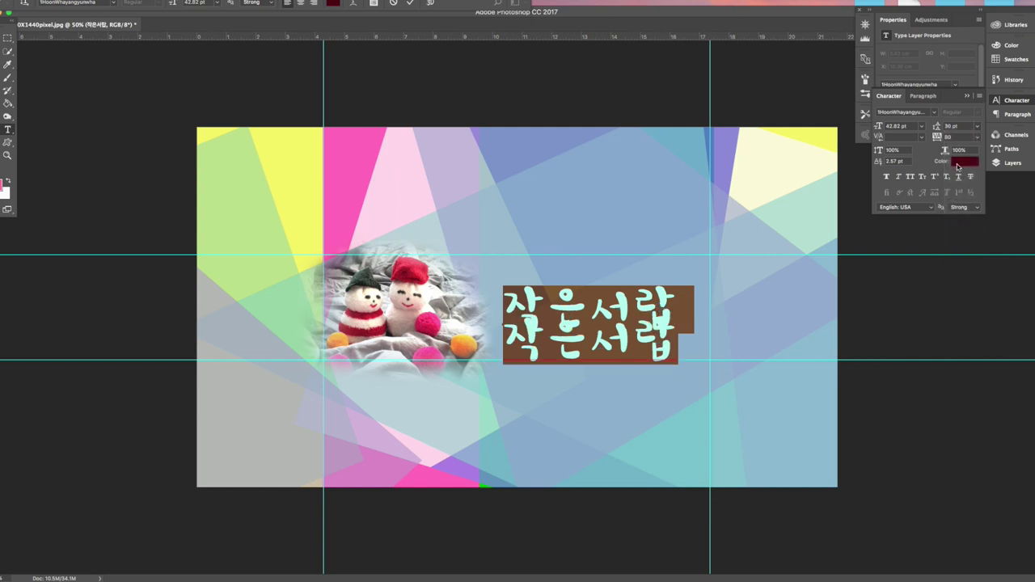
pyautogui.click(953, 137)
pyautogui.write('30')
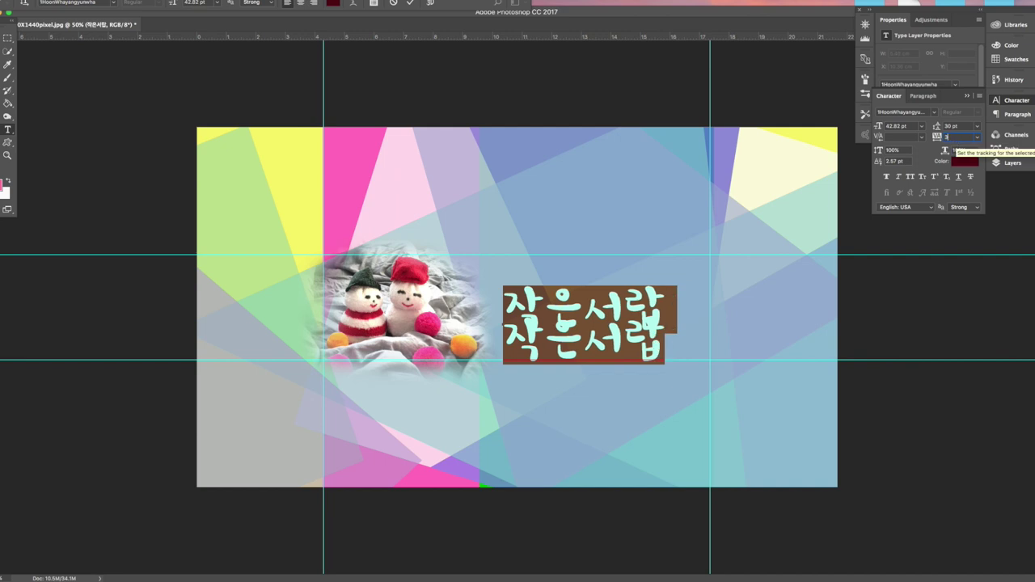
# Try a horizontal scale of 80% on both 작은서랍 lines and set it back to 100%
pyautogui.click(959, 150)
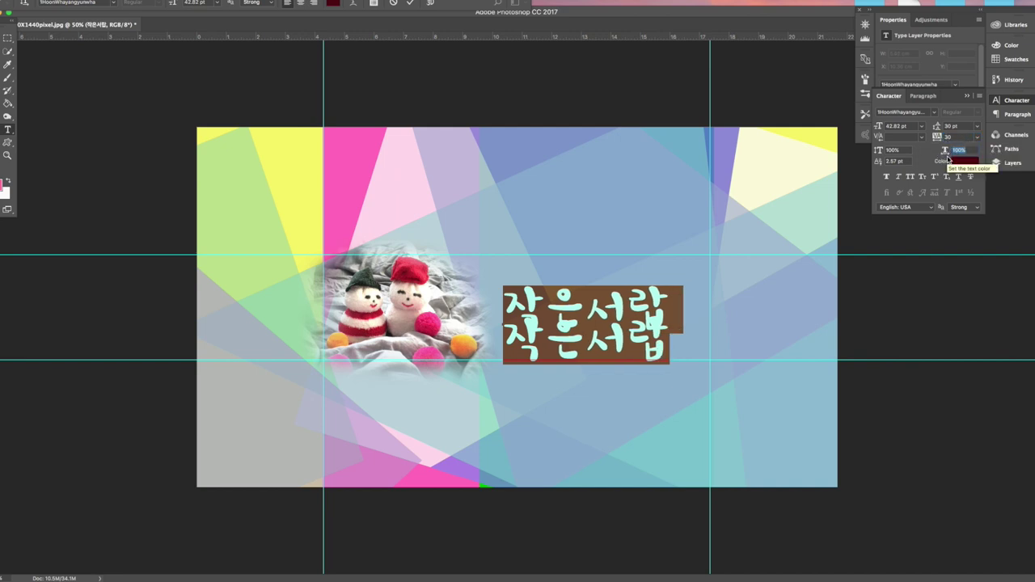
pyautogui.write('80')
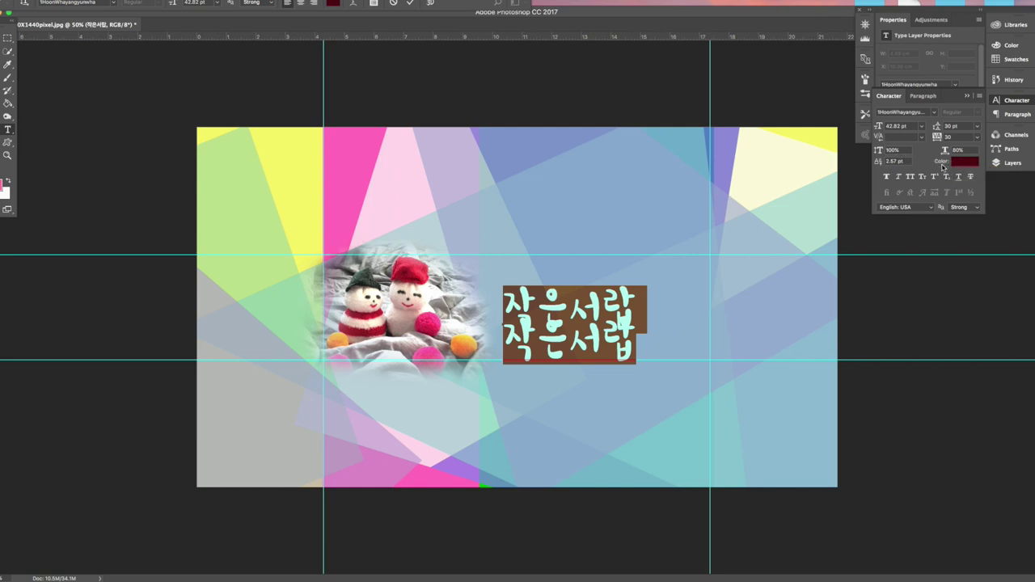
pyautogui.write('100')
pyautogui.press('Return')
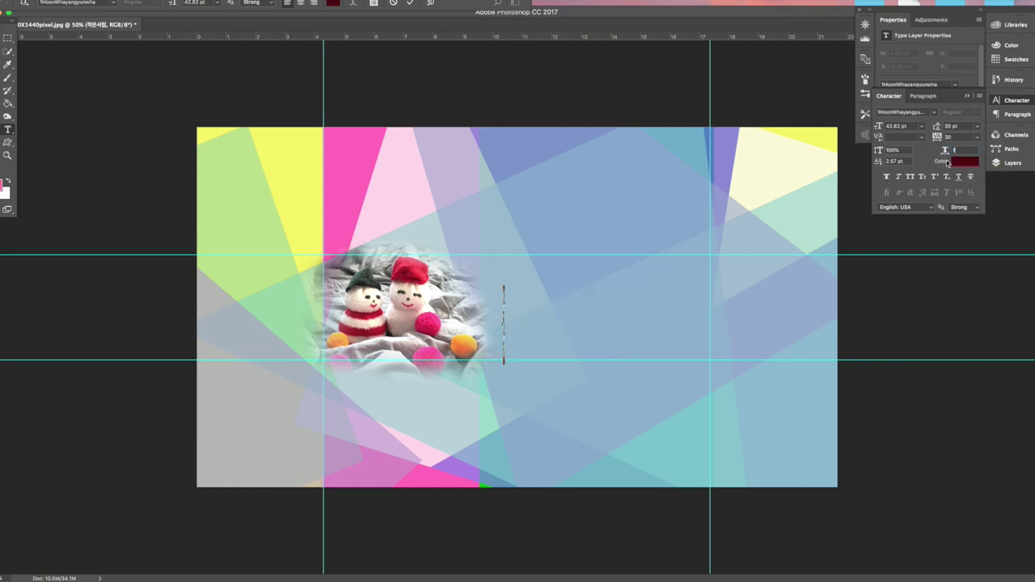
# Delete the second 작은서랍 line from the title and commit the text edit
pyautogui.click(595, 355)
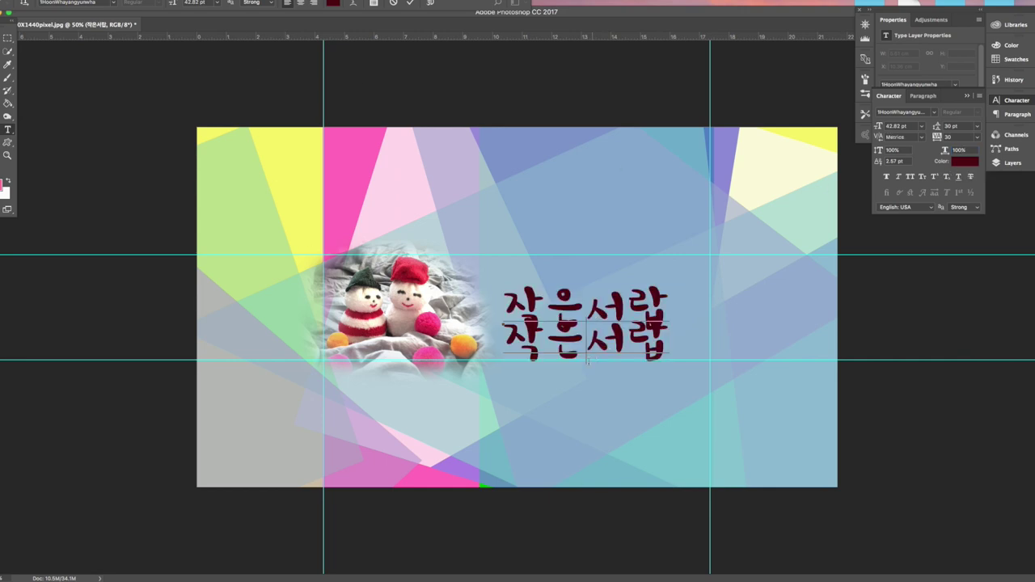
pyautogui.moveTo(505, 346); pyautogui.dragTo(704, 363)
pyautogui.press('BackSpace')
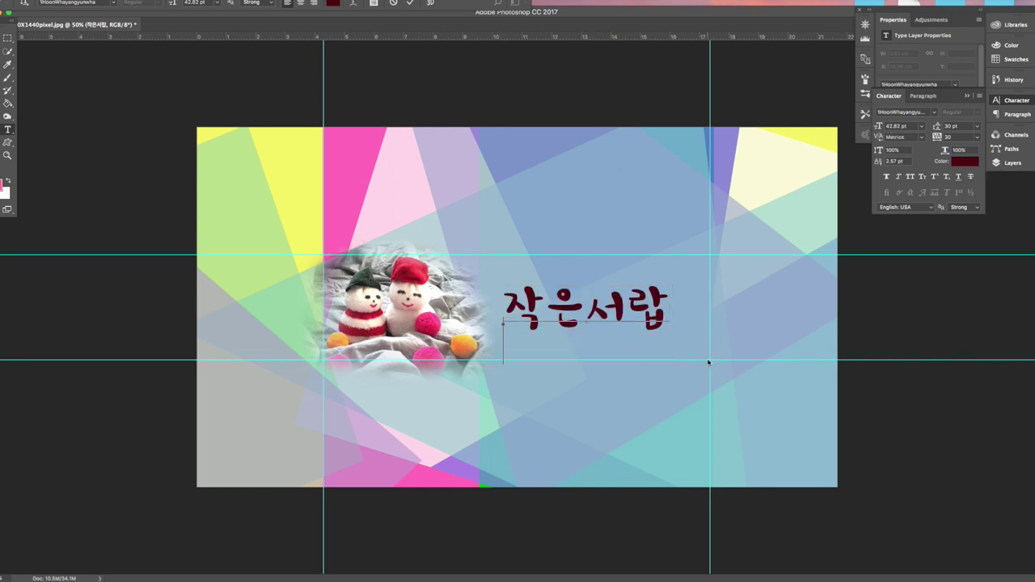
pyautogui.click(6, 49)
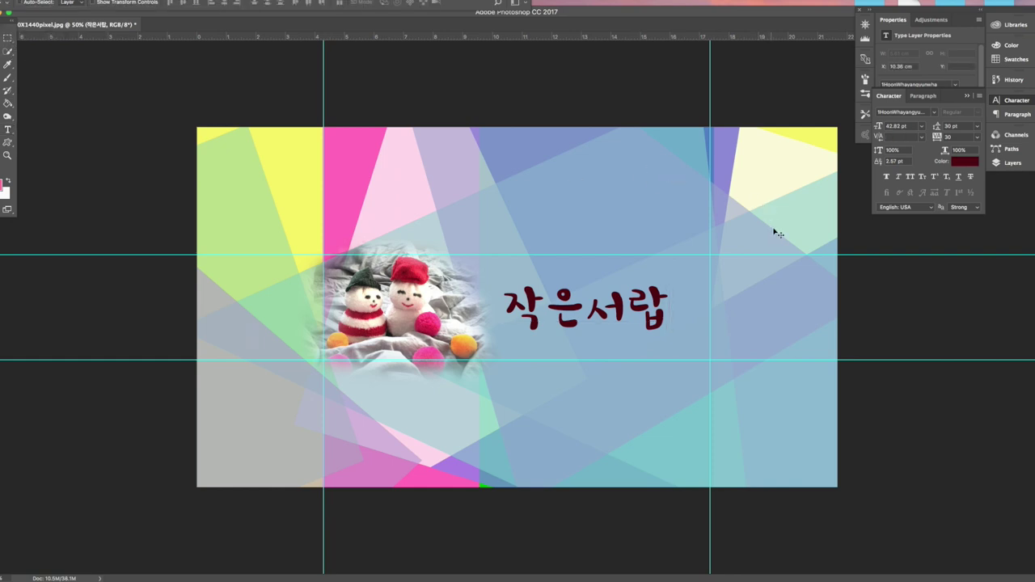
# Enlarge the 작은서랍 title to about 47 pt with Free Transform and apply it
pyautogui.press('super')
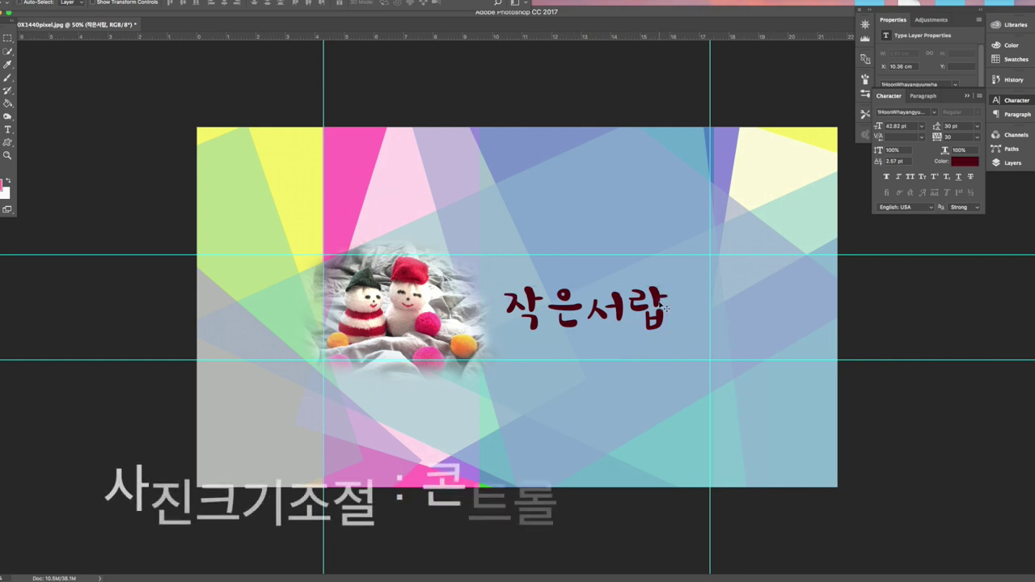
pyautogui.press('ctrl')
pyautogui.hotkey('ctrl', 't')
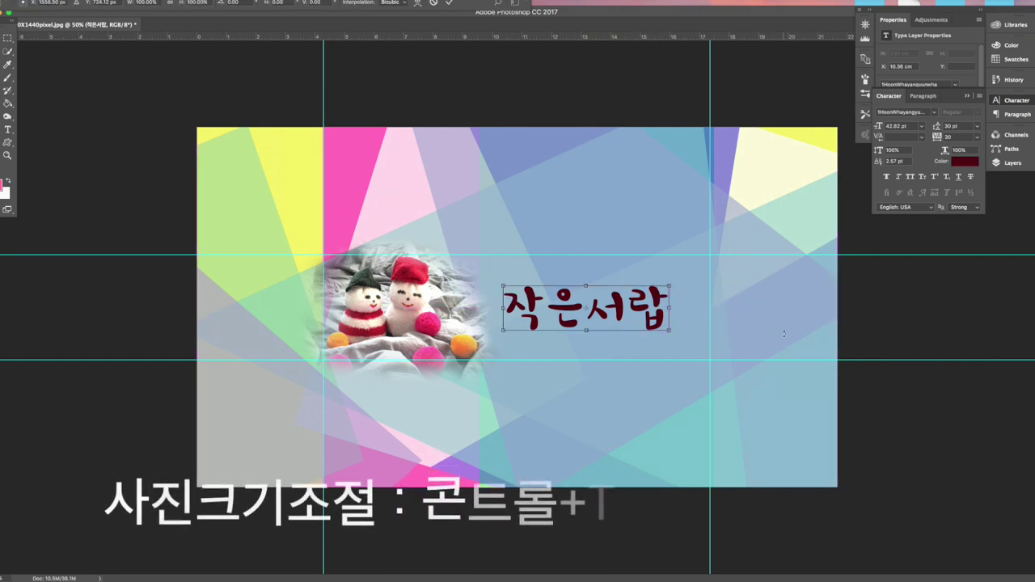
pyautogui.moveTo(674, 286); pyautogui.dragTo(677, 347)
pyautogui.press('Return')
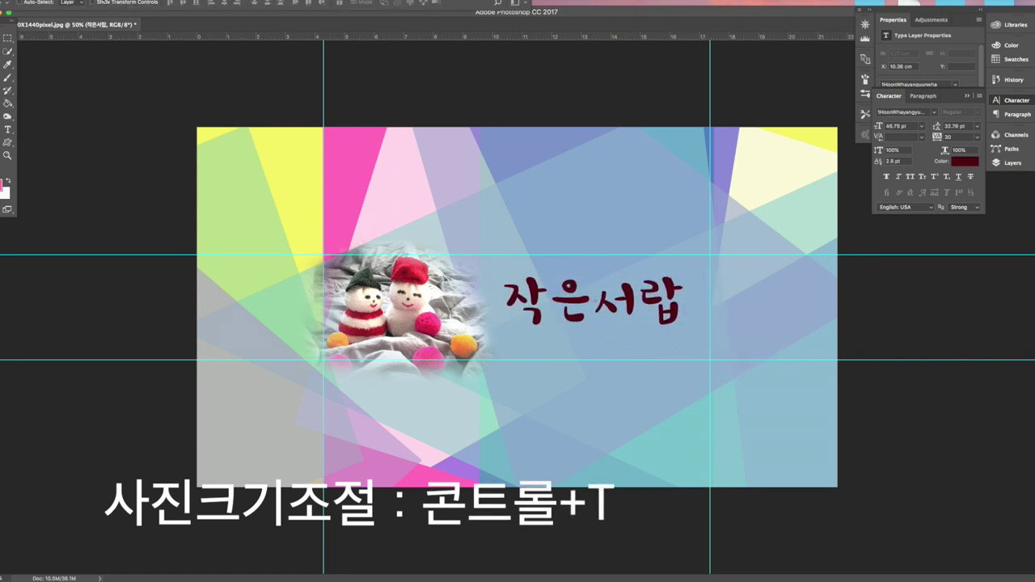
# Enlarge the 작은서랍 title further with Free Transform, to about 51 pt
pyautogui.click(72, 0)
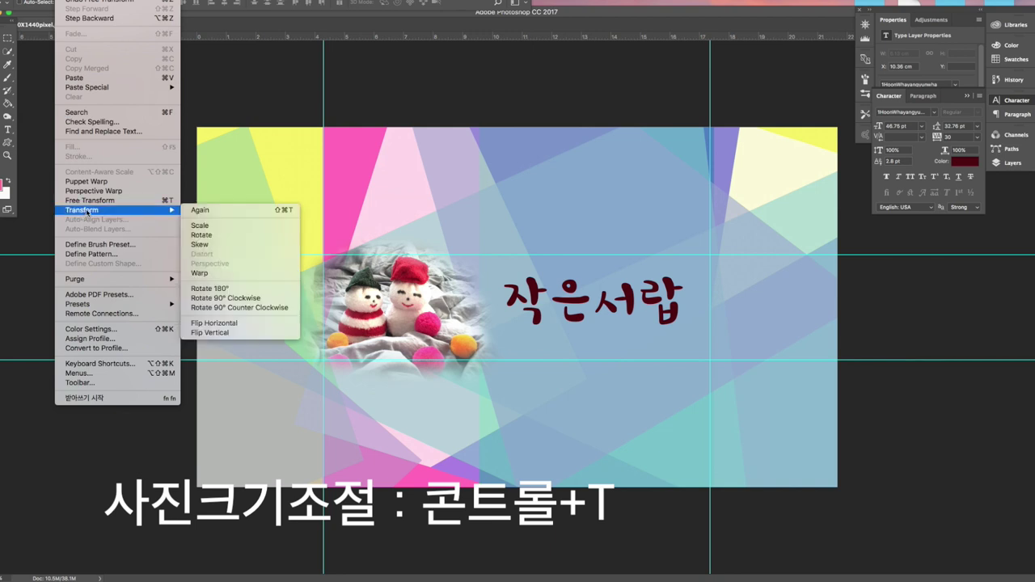
pyautogui.click(116, 202)
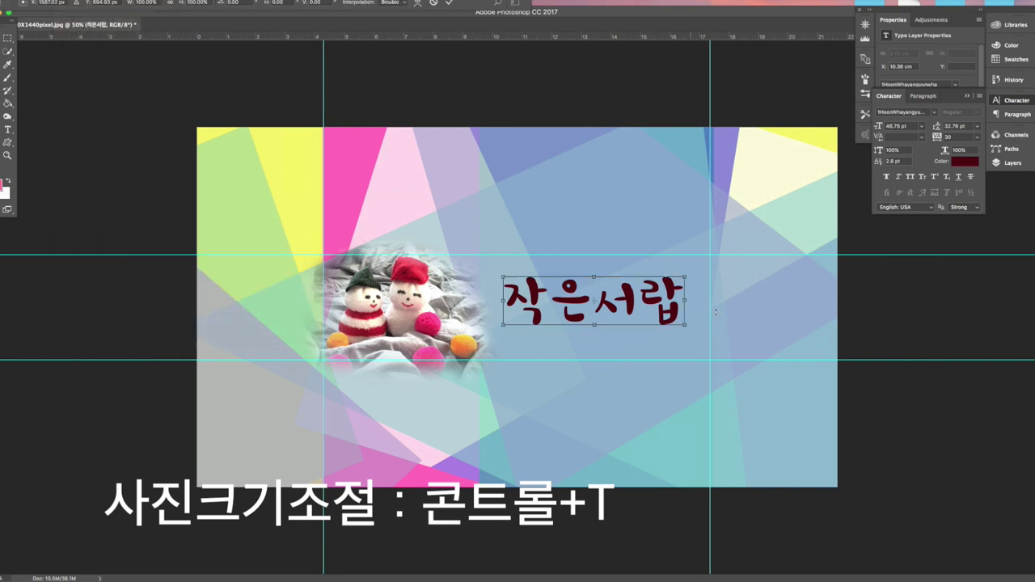
pyautogui.moveTo(690, 326)
pyautogui.mouseDown()
pyautogui.moveTo(698, 342)
pyautogui.moveTo(694, 327)
pyautogui.mouseUp()
pyautogui.press('Return')
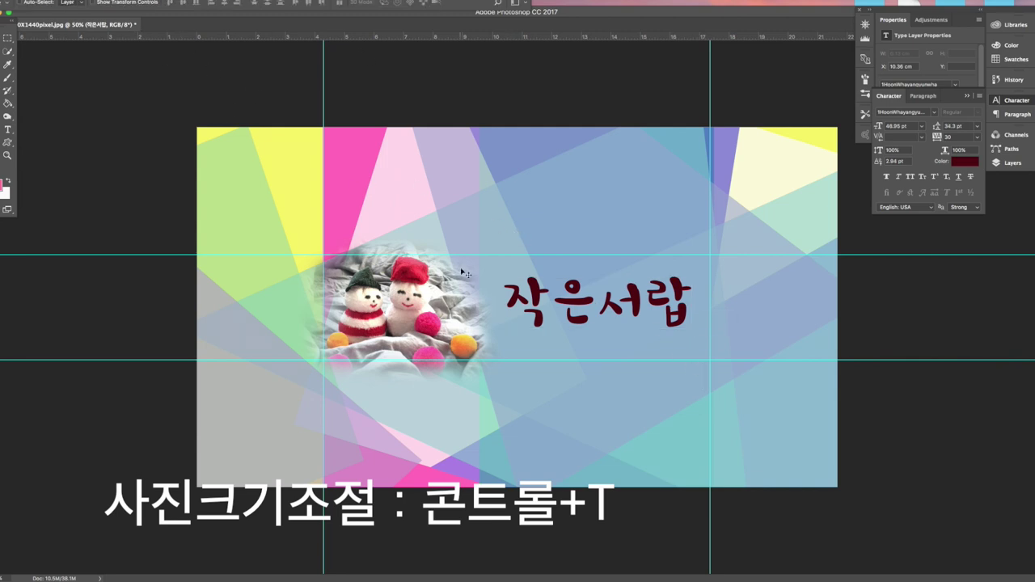
pyautogui.click(69, 0)
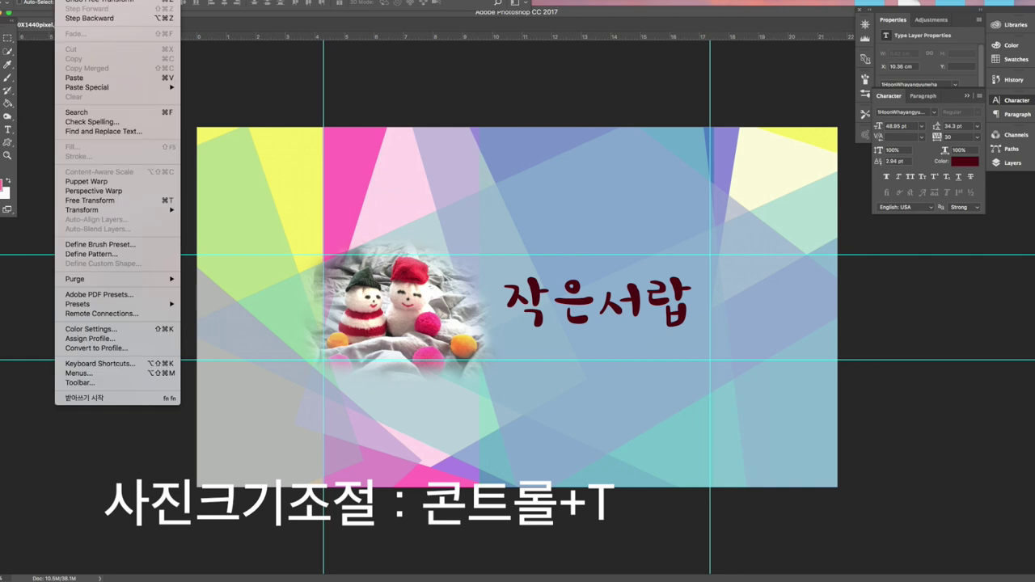
pyautogui.moveTo(94, 212)
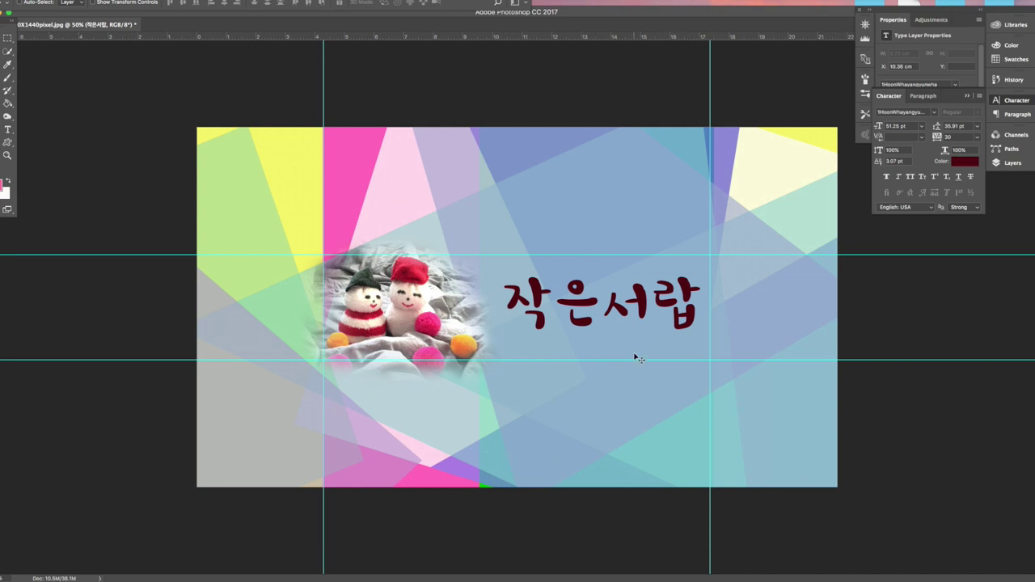
# Free Transform the 작은서랍 title to about 56 pt, extending it to the snowman photo's edge, and fine-tune its position
pyautogui.press('super')
pyautogui.press('super+t')
pyautogui.moveTo(503, 330); pyautogui.dragTo(476, 337)
pyautogui.moveTo(702, 338); pyautogui.dragTo(691, 342)
pyautogui.press('Return')
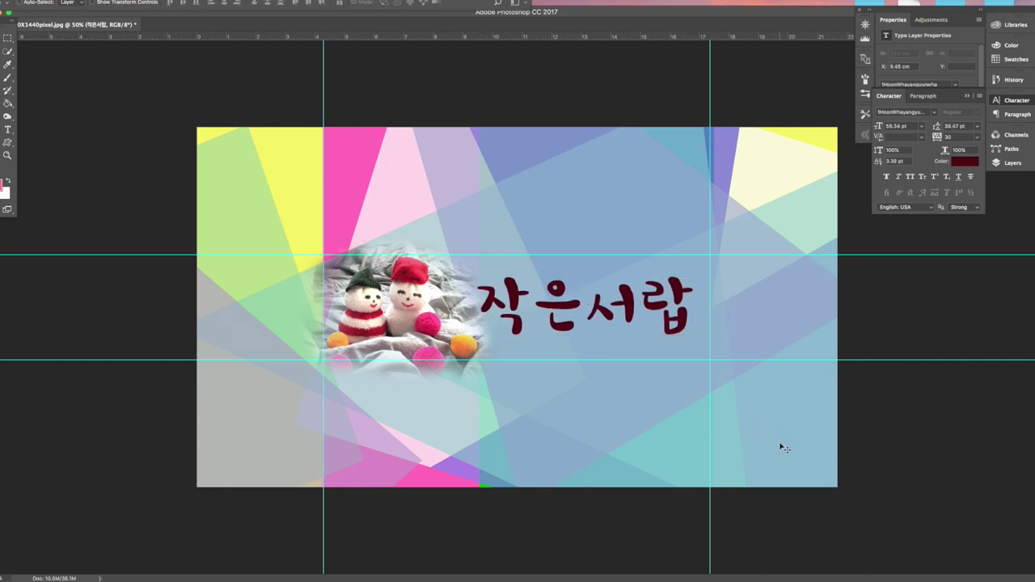
pyautogui.moveTo(673, 303); pyautogui.dragTo(673, 307)
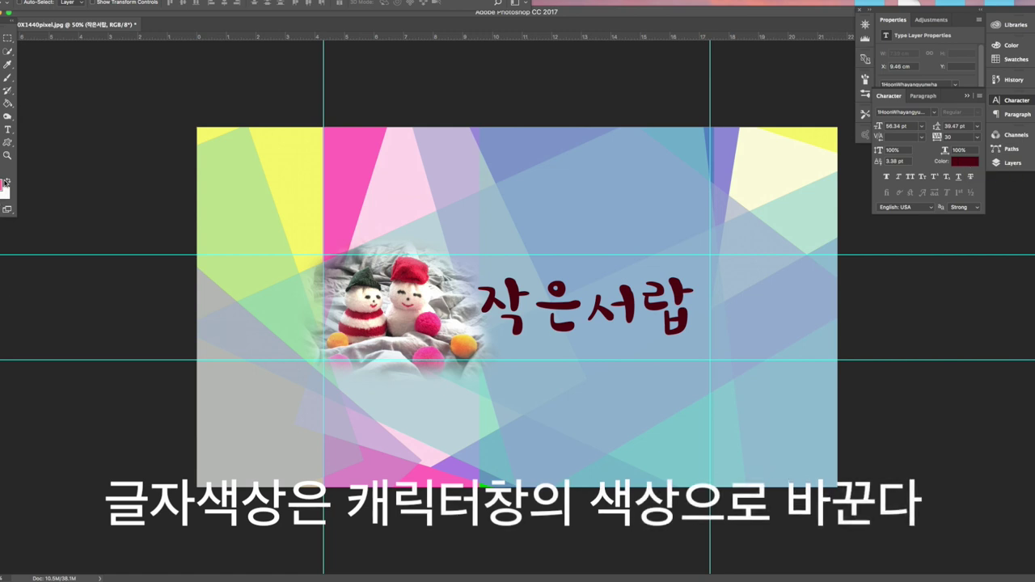
# Open the text colour picker for the 작은서랍 title and close it
pyautogui.click(964, 162)
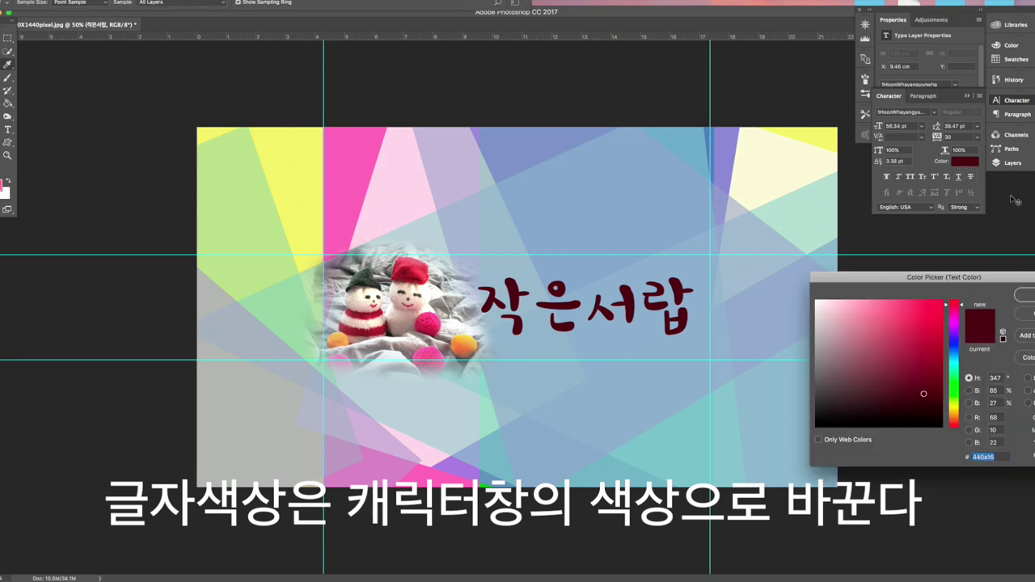
pyautogui.press('Return')
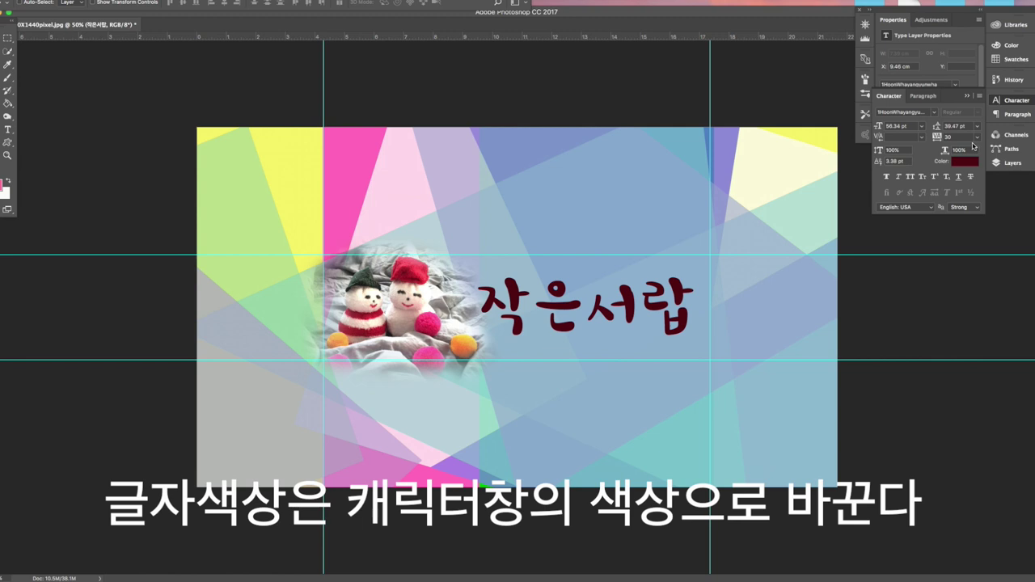
# Show the layer stack and select Layer 1, Background, Layer 1 again, Layer 2 and the 작은서랍 text layer in turn
pyautogui.click(1017, 168)
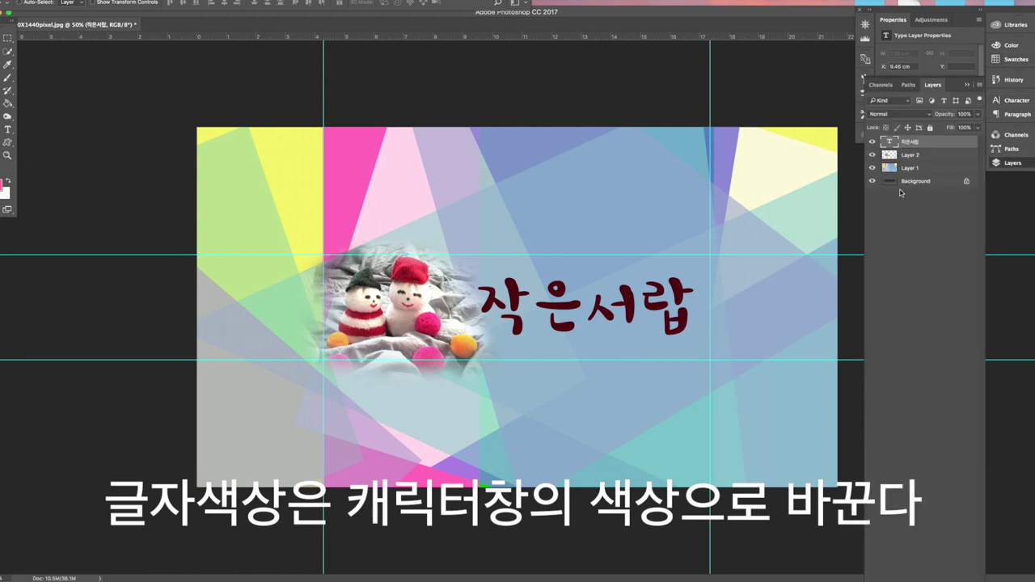
pyautogui.click(914, 172)
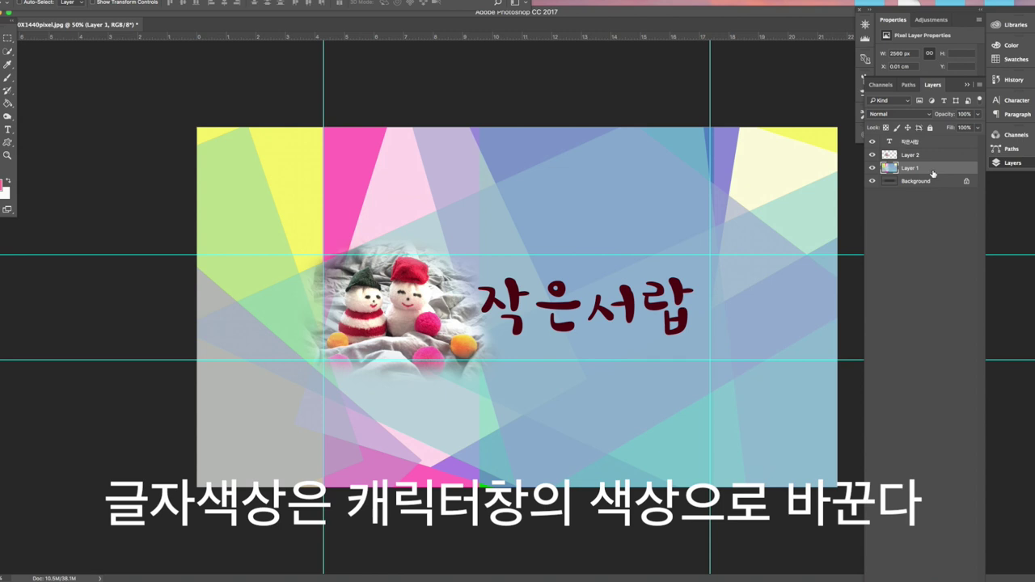
pyautogui.click(896, 184)
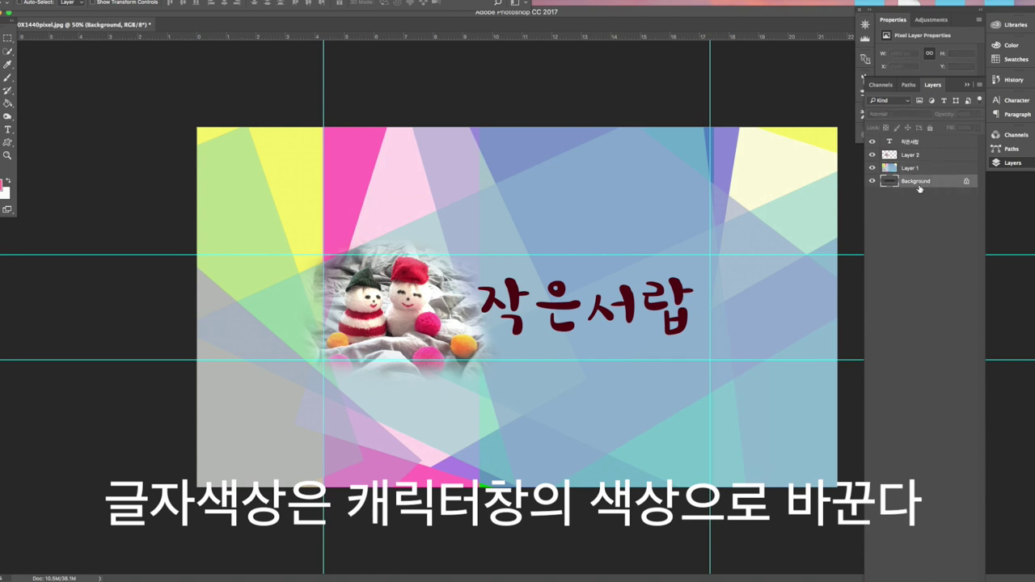
pyautogui.click(914, 170)
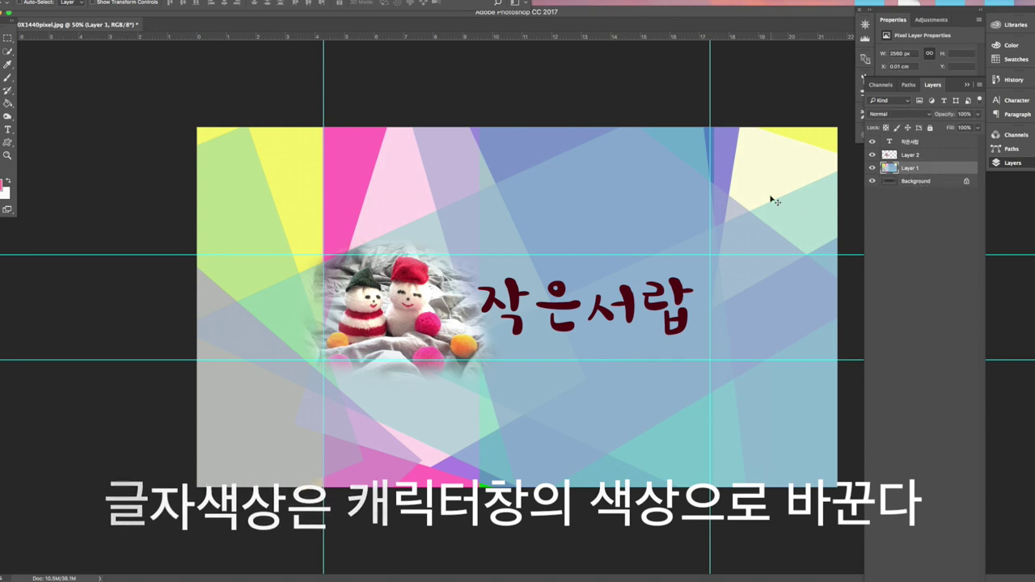
pyautogui.click(927, 156)
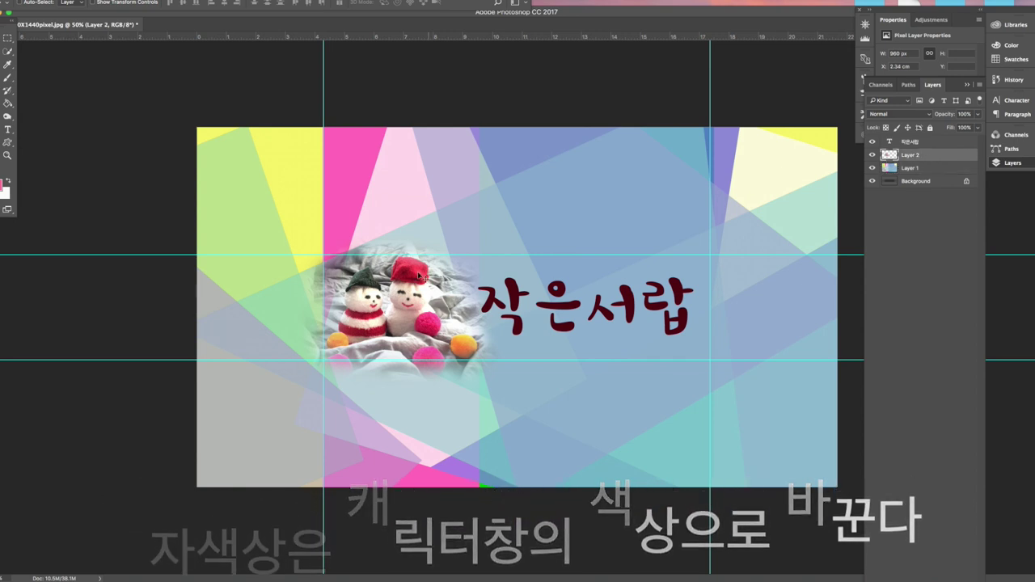
pyautogui.click(915, 143)
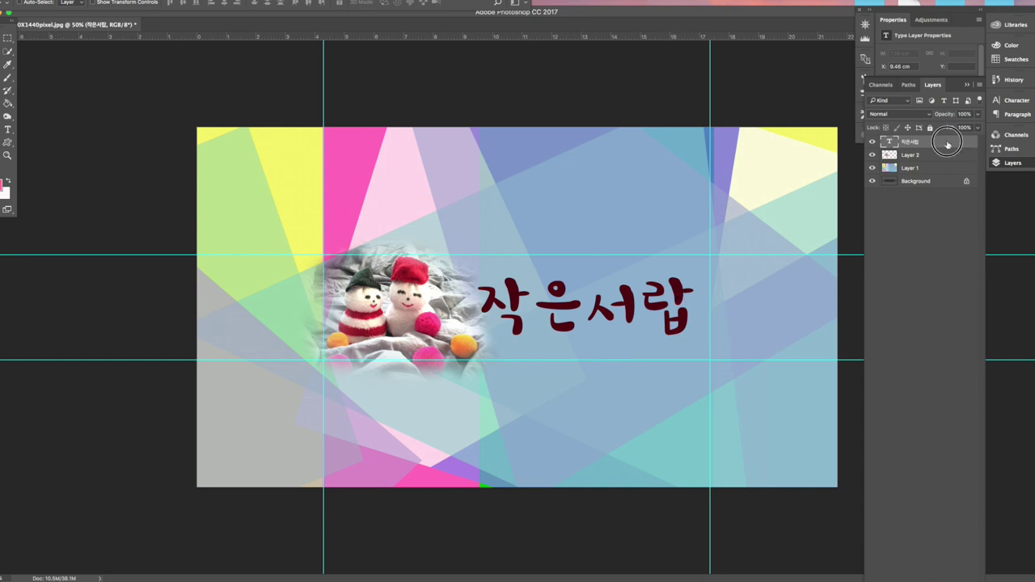
# Move the 작은서랍 text layer below Layer 1, return it to the top of the stack, and reselect it after selecting Layer 2
pyautogui.click(948, 167)
pyautogui.moveTo(948, 167); pyautogui.dragTo(949, 176)
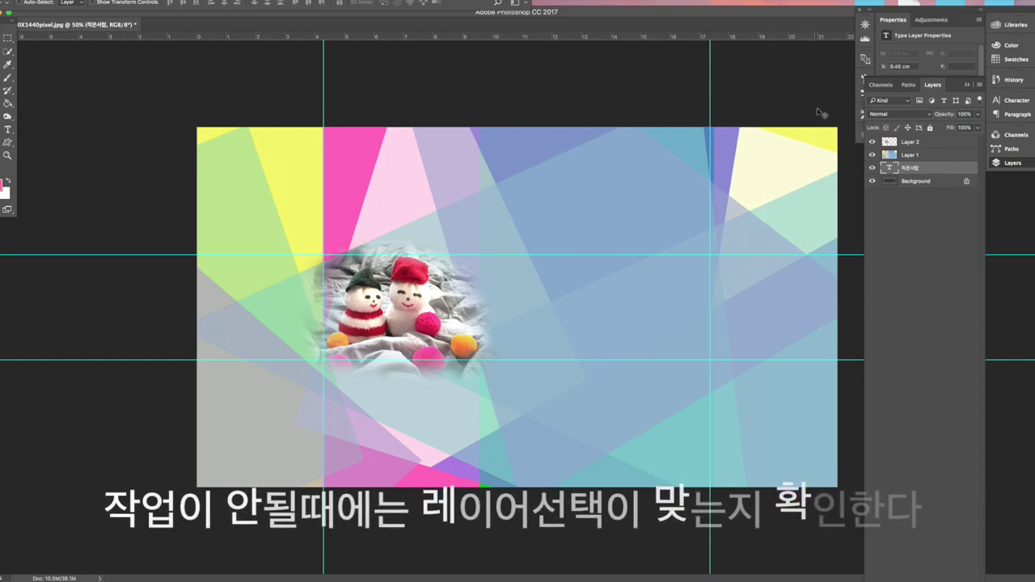
pyautogui.moveTo(942, 167); pyautogui.dragTo(942, 137)
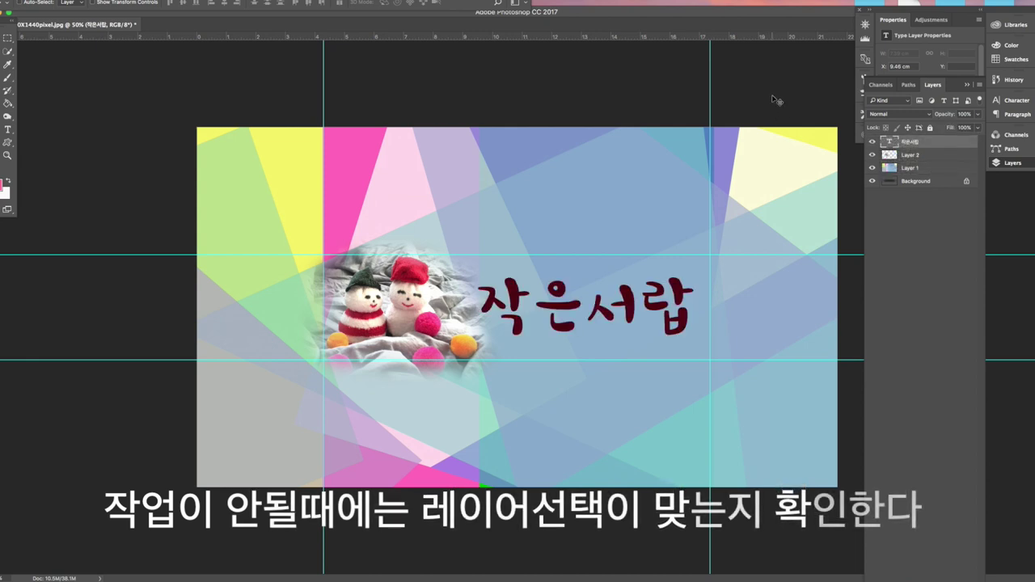
pyautogui.moveTo(936, 144)
pyautogui.mouseDown()
pyautogui.moveTo(935, 178)
pyautogui.moveTo(925, 174)
pyautogui.moveTo(930, 138)
pyautogui.moveTo(938, 179)
pyautogui.moveTo(938, 151)
pyautogui.mouseUp()
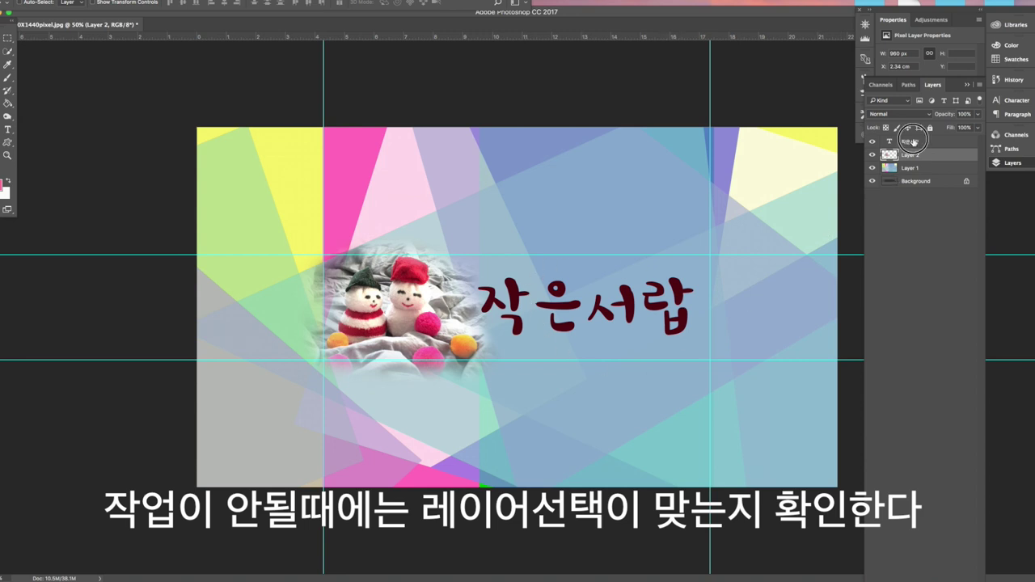
pyautogui.click(910, 142)
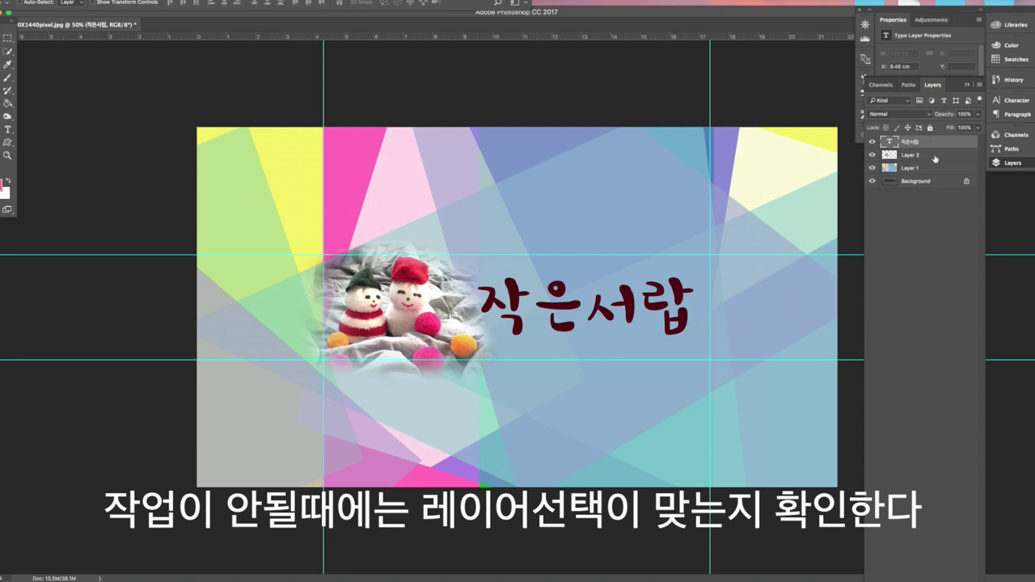
# Move the snowman photo on Layer 2 slightly right and up to X 2.64 cm, and try shifting the Layer 1 background
pyautogui.click(922, 156)
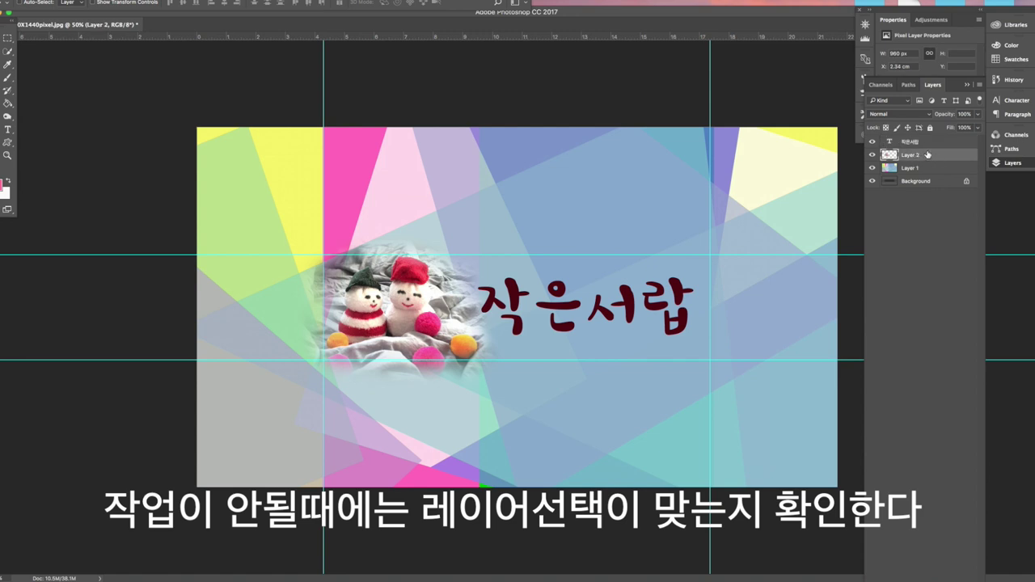
pyautogui.moveTo(575, 297); pyautogui.dragTo(574, 312)
pyautogui.moveTo(566, 351); pyautogui.dragTo(461, 312)
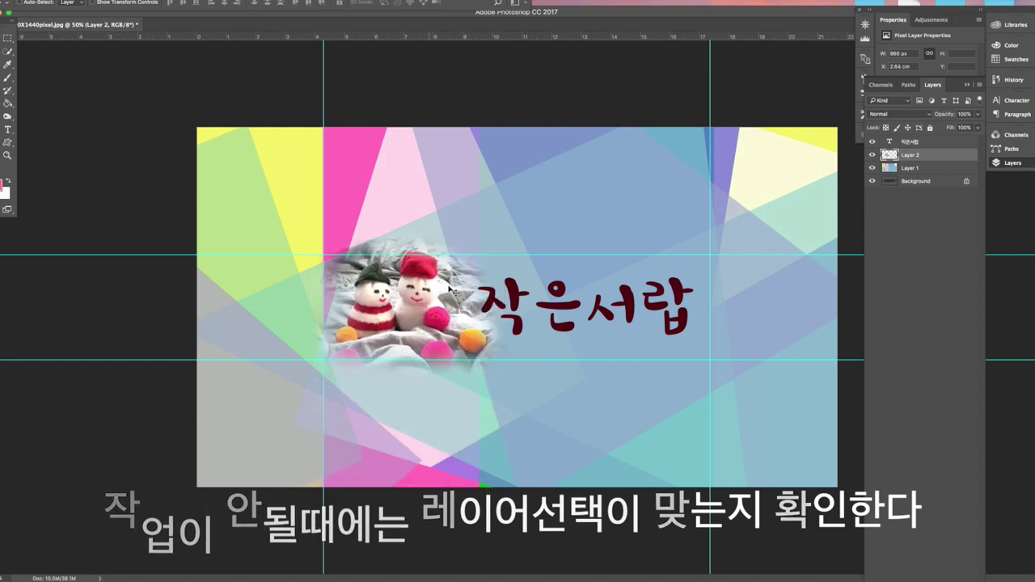
pyautogui.click(910, 167)
pyautogui.moveTo(657, 275); pyautogui.dragTo(672, 215)
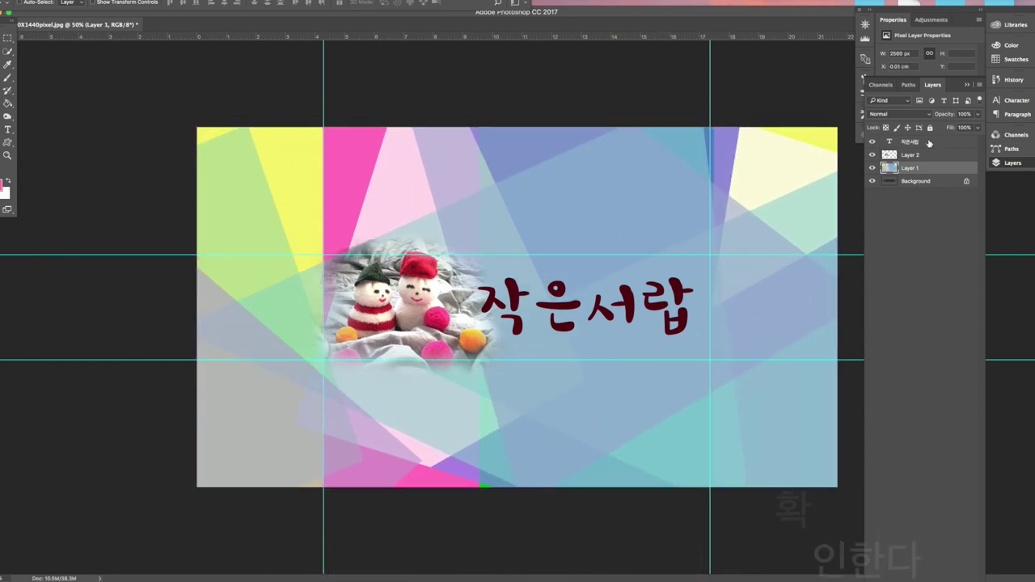
# Highlight the characters 은서 in the 작은서랍 title with the Horizontal Type tool, and move the whole title slightly right to X 9.75 cm
pyautogui.click(939, 143)
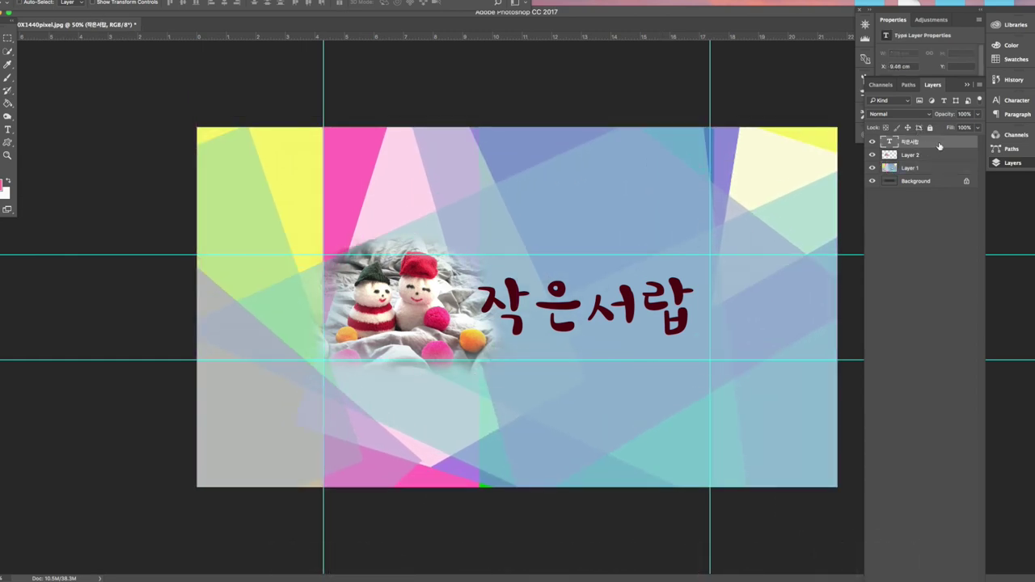
pyautogui.click(8, 130)
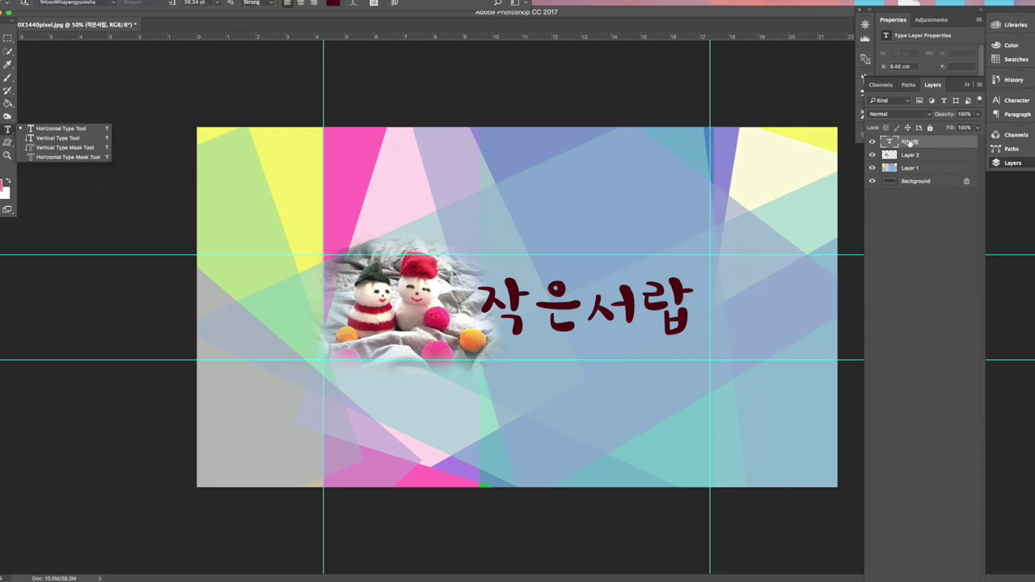
pyautogui.moveTo(531, 313); pyautogui.dragTo(640, 313)
pyautogui.click(8, 38)
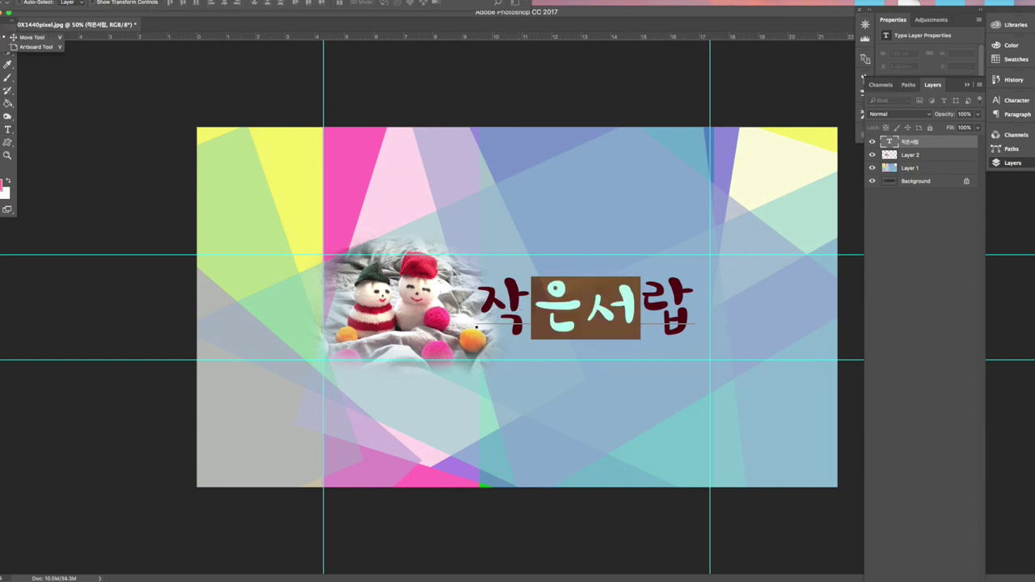
pyautogui.moveTo(613, 318); pyautogui.dragTo(624, 316)
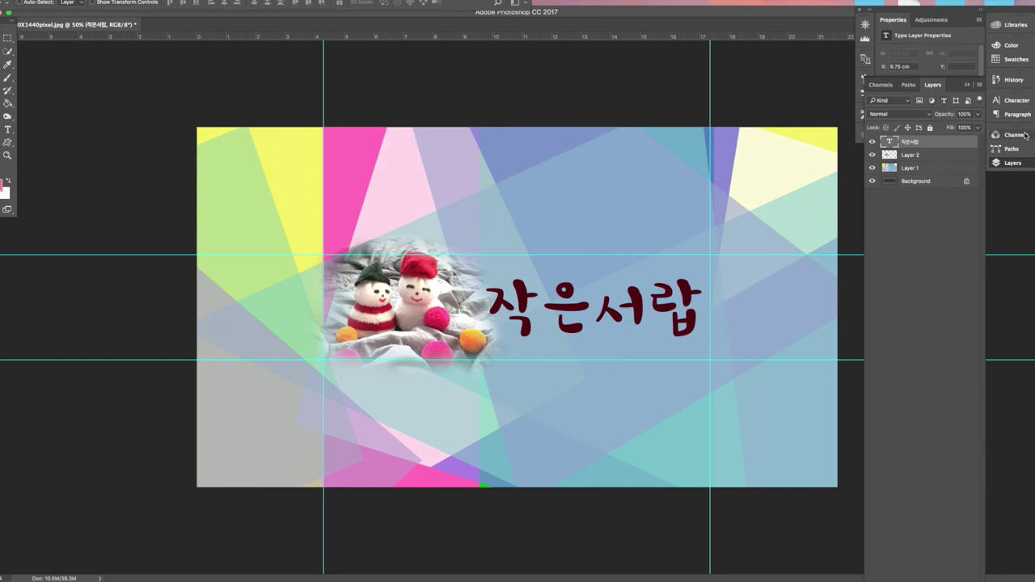
# Try dark blue, teal and magenta shades on the 작은서랍 title, and set its text colour to purple 7022a7
pyautogui.click(1013, 99)
pyautogui.click(965, 161)
pyautogui.moveTo(919, 356); pyautogui.dragTo(911, 356)
pyautogui.click(920, 366)
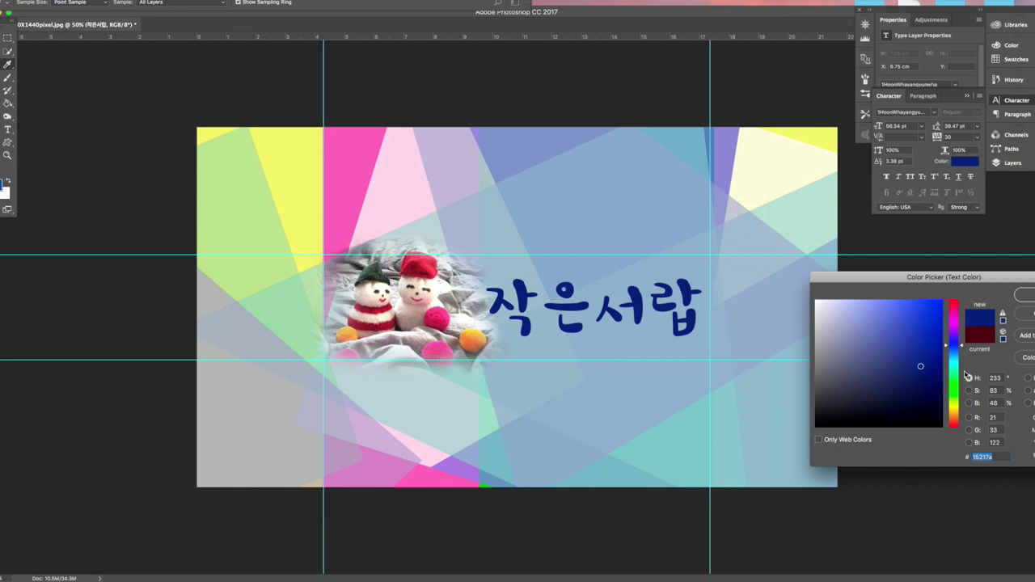
pyautogui.moveTo(963, 347)
pyautogui.mouseDown()
pyautogui.moveTo(962, 360)
pyautogui.moveTo(963, 347)
pyautogui.moveTo(962, 360)
pyautogui.moveTo(911, 356)
pyautogui.moveTo(918, 380)
pyautogui.moveTo(911, 358)
pyautogui.moveTo(909, 370)
pyautogui.mouseUp()
pyautogui.click(920, 342)
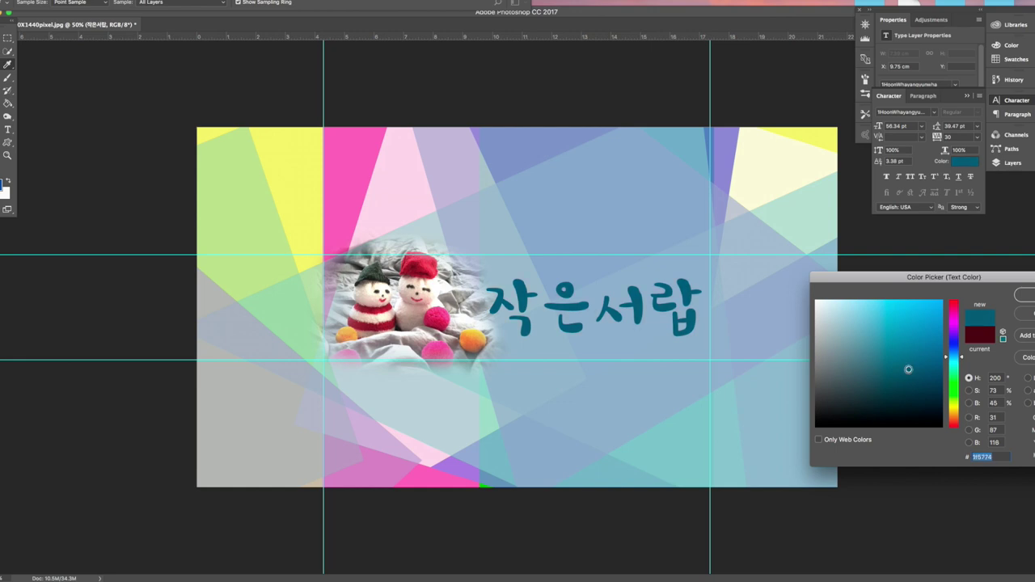
pyautogui.click(955, 312)
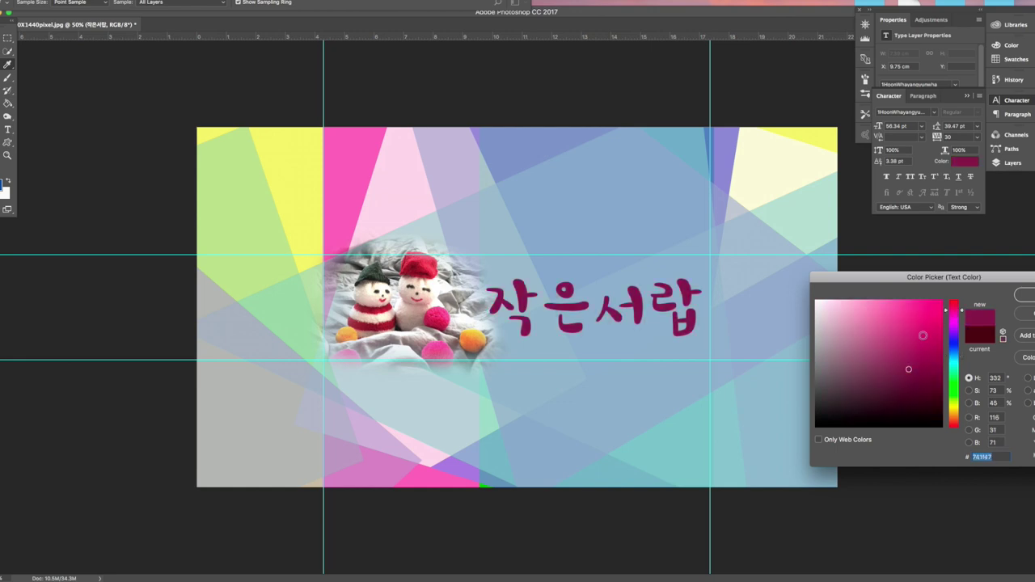
pyautogui.click(913, 376)
pyautogui.click(955, 327)
pyautogui.moveTo(960, 333); pyautogui.dragTo(962, 331)
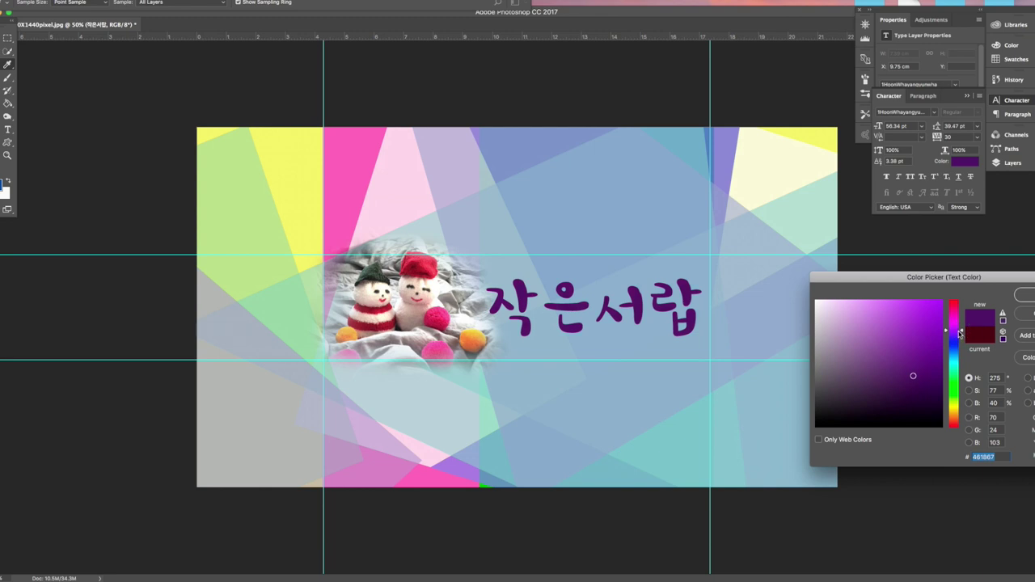
pyautogui.moveTo(909, 343); pyautogui.dragTo(916, 343)
pyautogui.moveTo(916, 344); pyautogui.dragTo(916, 344)
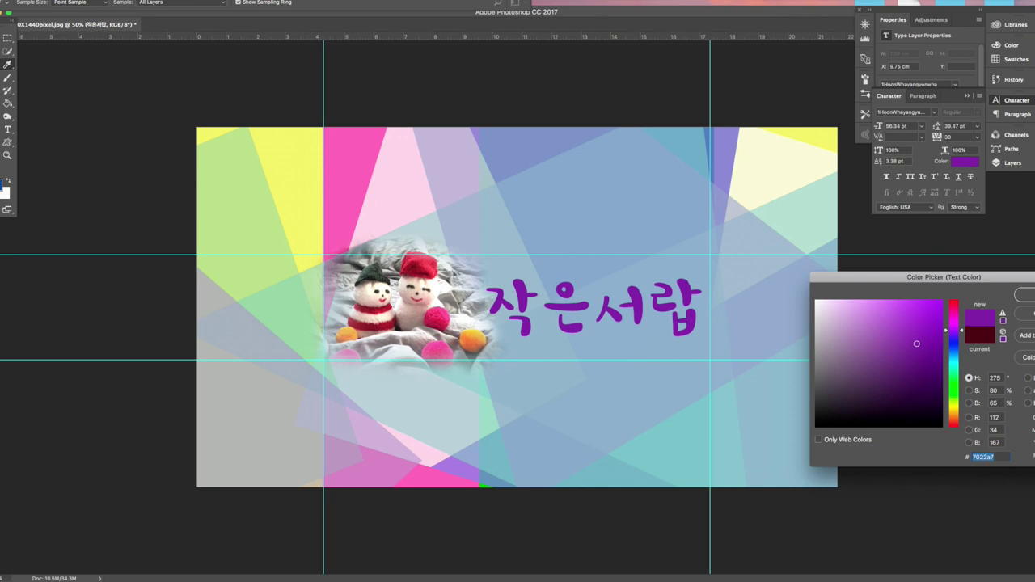
pyautogui.press('Return')
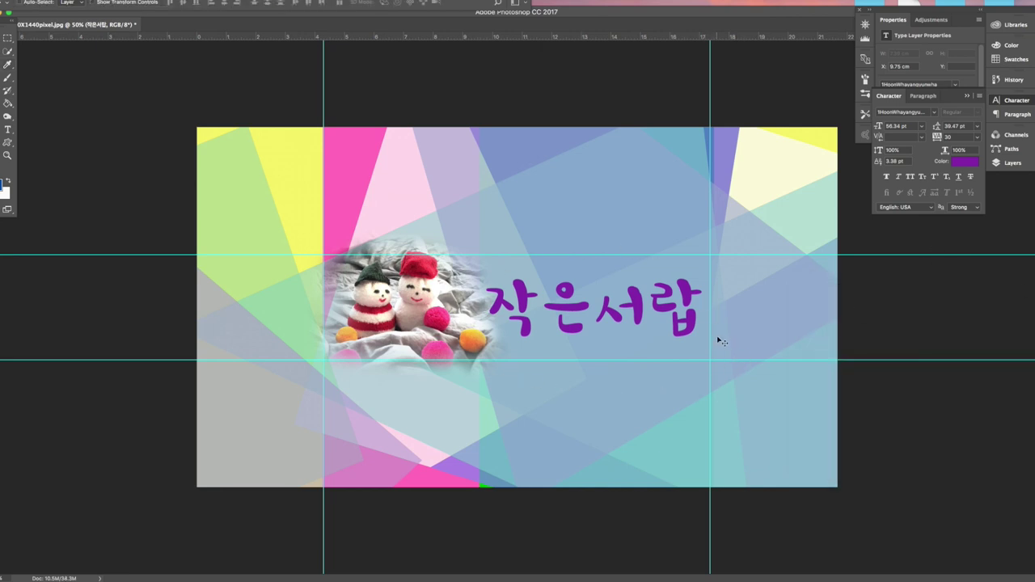
# Add a Stroke layer style to the 작은서랍 title with a size of 21 px outside the letters
pyautogui.click(1011, 163)
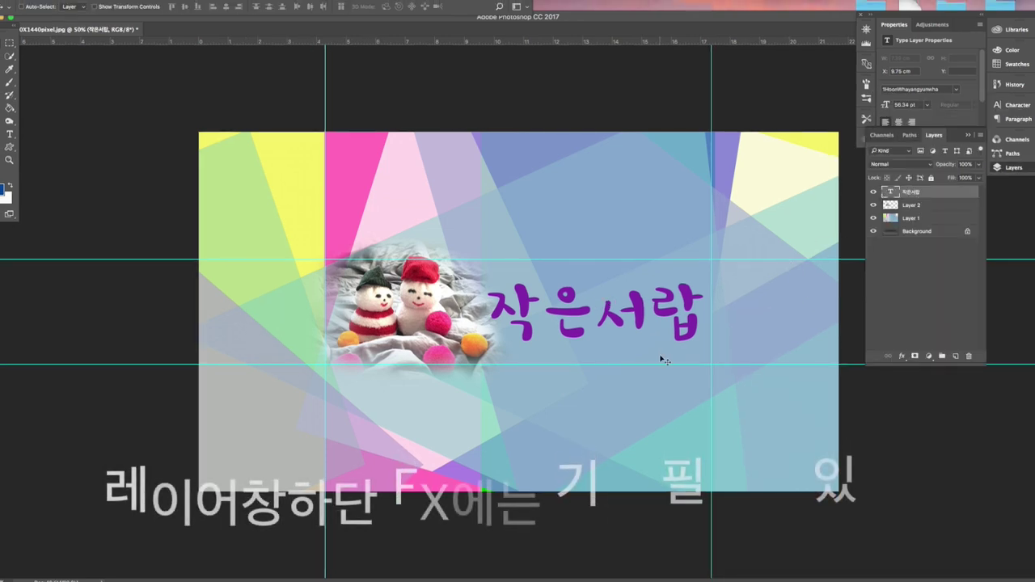
pyautogui.click(902, 357)
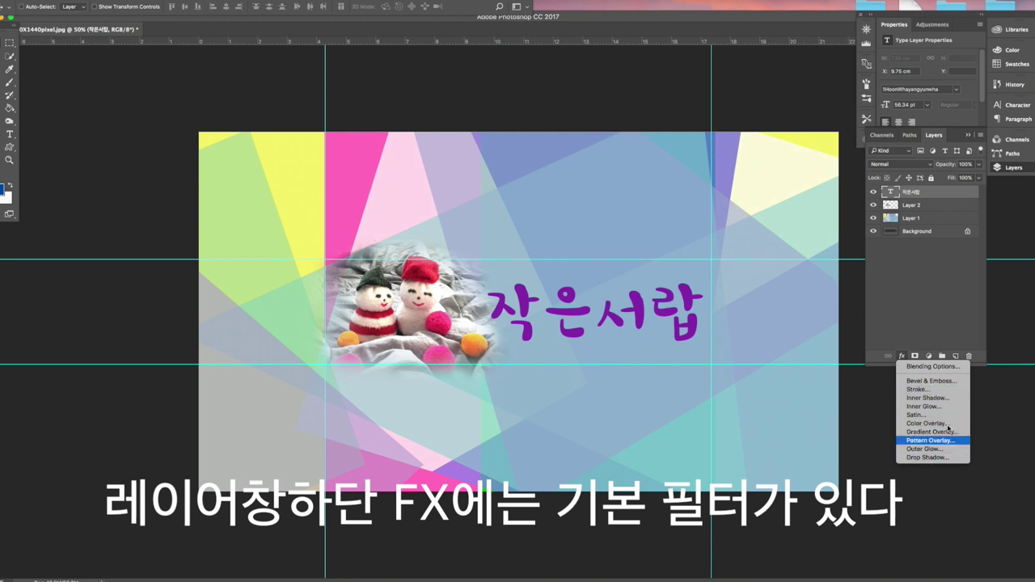
pyautogui.click(927, 391)
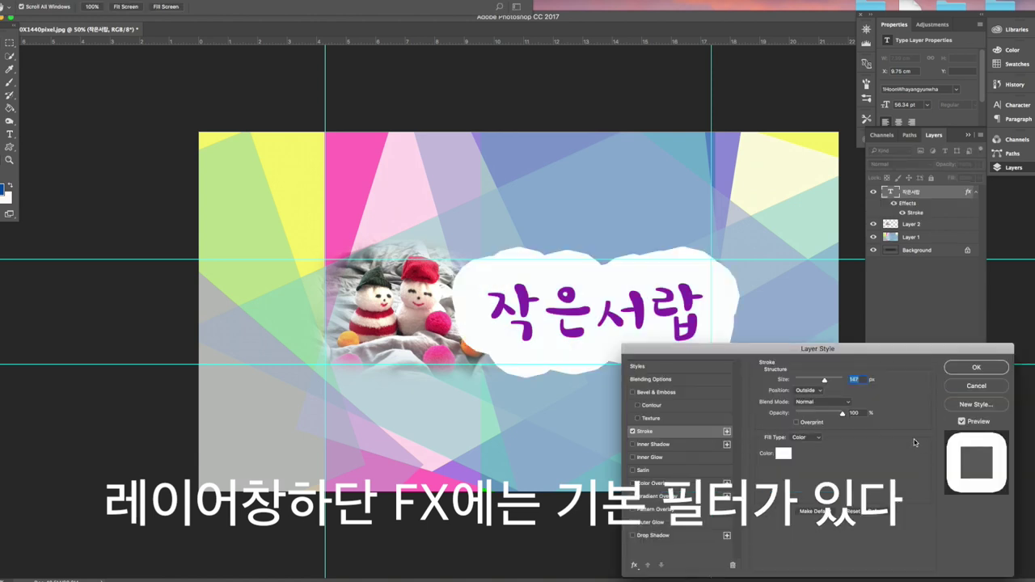
pyautogui.moveTo(825, 382); pyautogui.dragTo(802, 381)
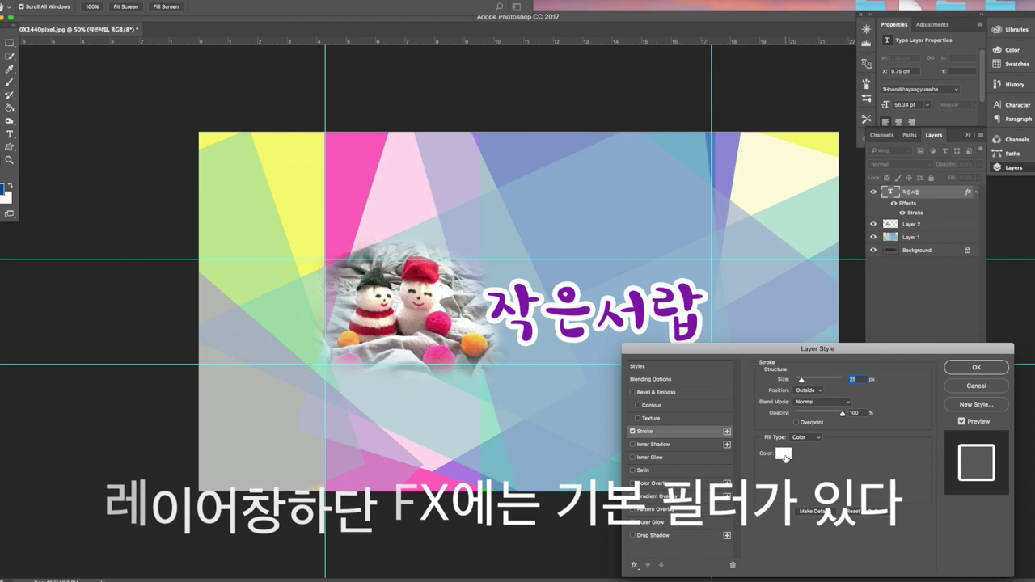
# Try a bright green colour for the title's stroke and set the stroke colour back to white
pyautogui.click(783, 453)
pyautogui.click(909, 319)
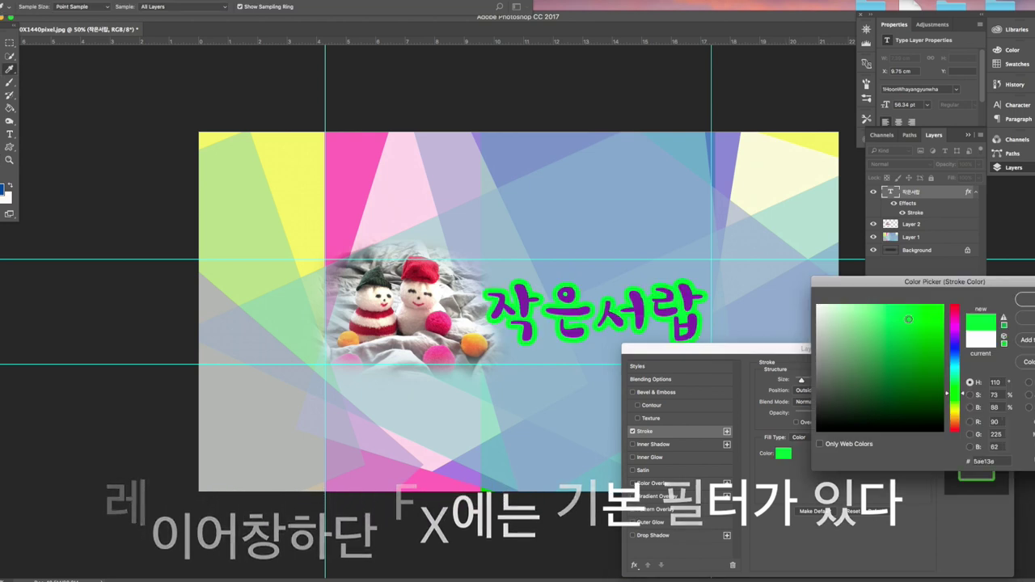
pyautogui.click(816, 307)
pyautogui.press('Return')
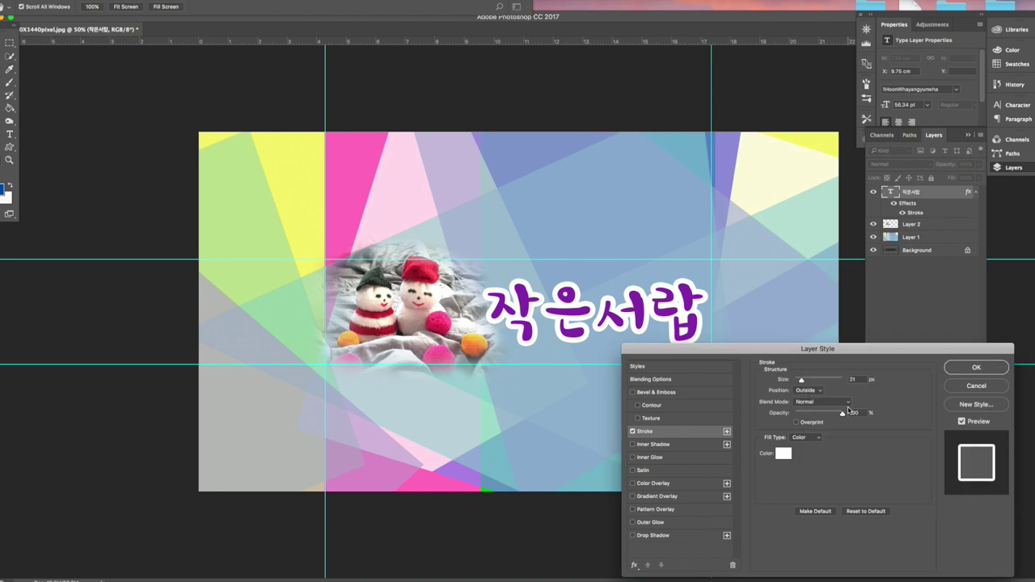
# Apply the title's stroke at 100% opacity, and reopen its settings to review them
pyautogui.moveTo(842, 413)
pyautogui.mouseDown()
pyautogui.moveTo(798, 415)
pyautogui.moveTo(849, 415)
pyautogui.mouseUp()
pyautogui.click(978, 369)
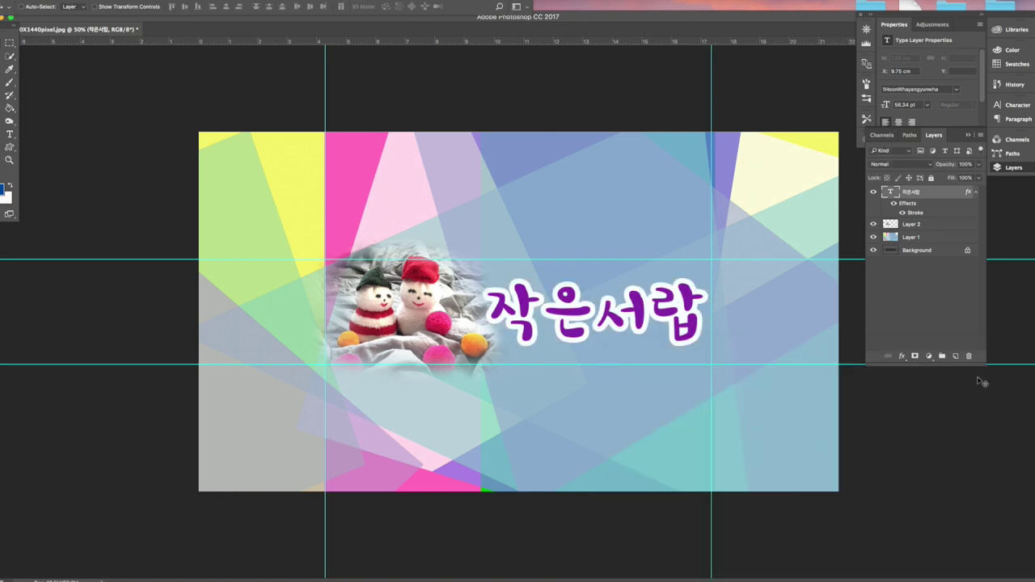
pyautogui.doubleClick(916, 213)
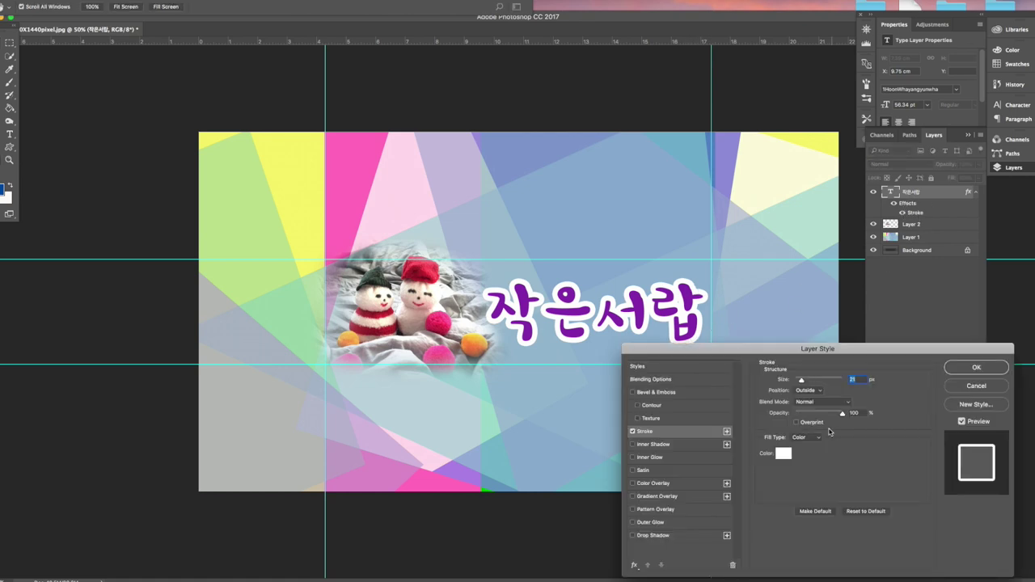
pyautogui.click(976, 367)
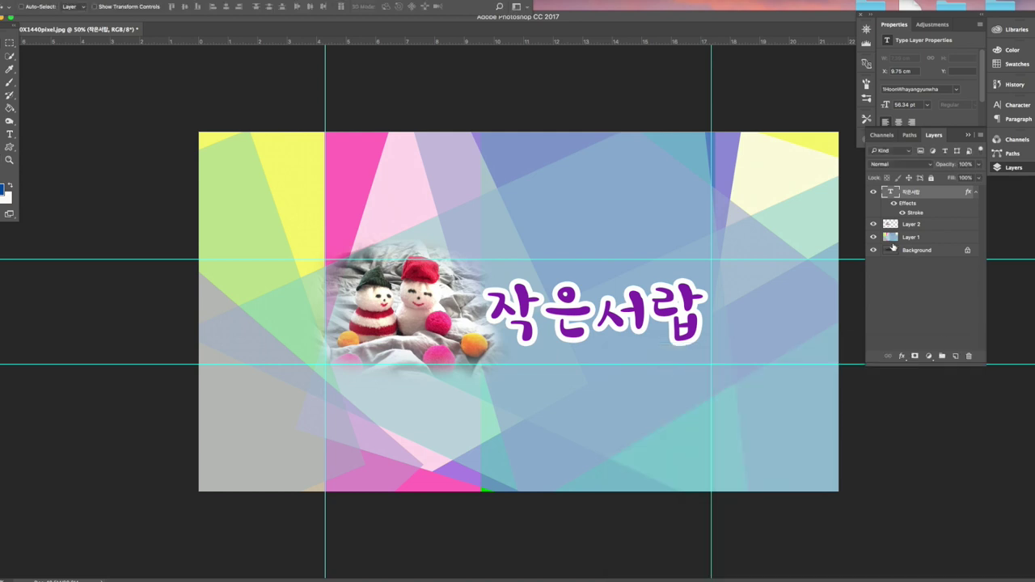
# Add a Drop Shadow to the 작은서랍 title with 72% opacity, 30 px distance and a larger size
pyautogui.click(902, 357)
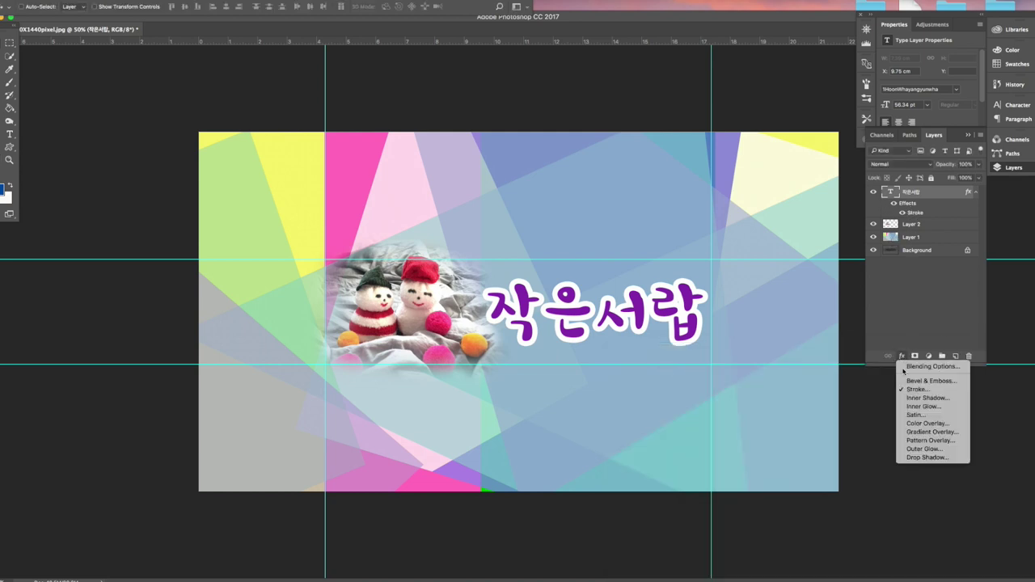
pyautogui.click(917, 459)
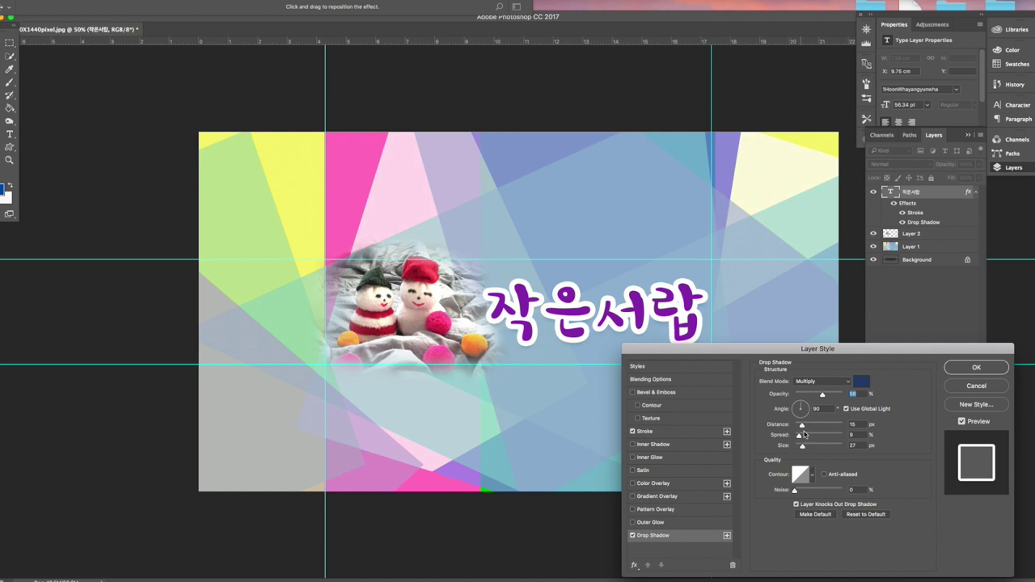
pyautogui.moveTo(822, 396); pyautogui.dragTo(805, 447)
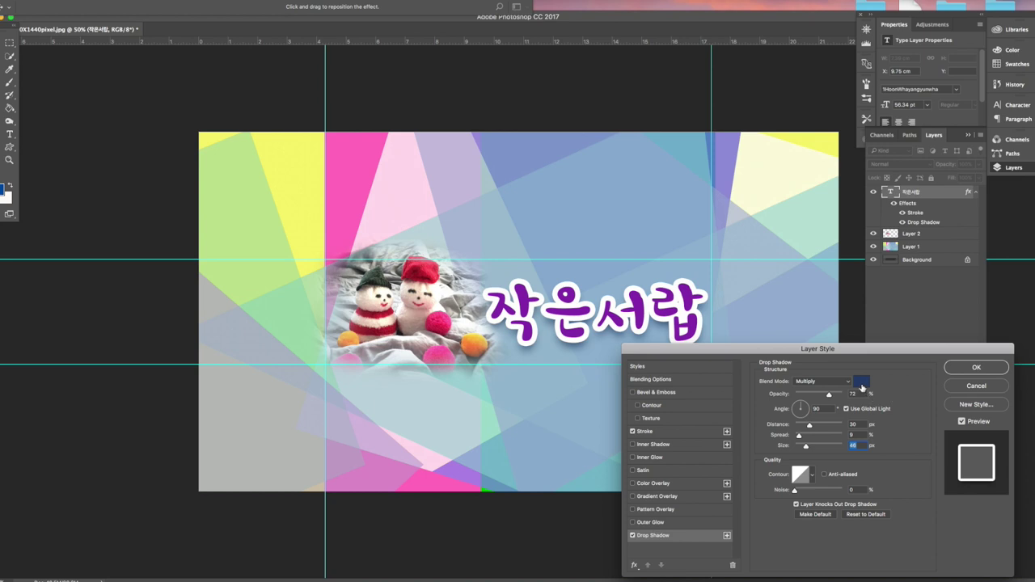
# Darken the drop shadow's colour to navy blue, about 2b3555, and apply the layer style
pyautogui.click(862, 385)
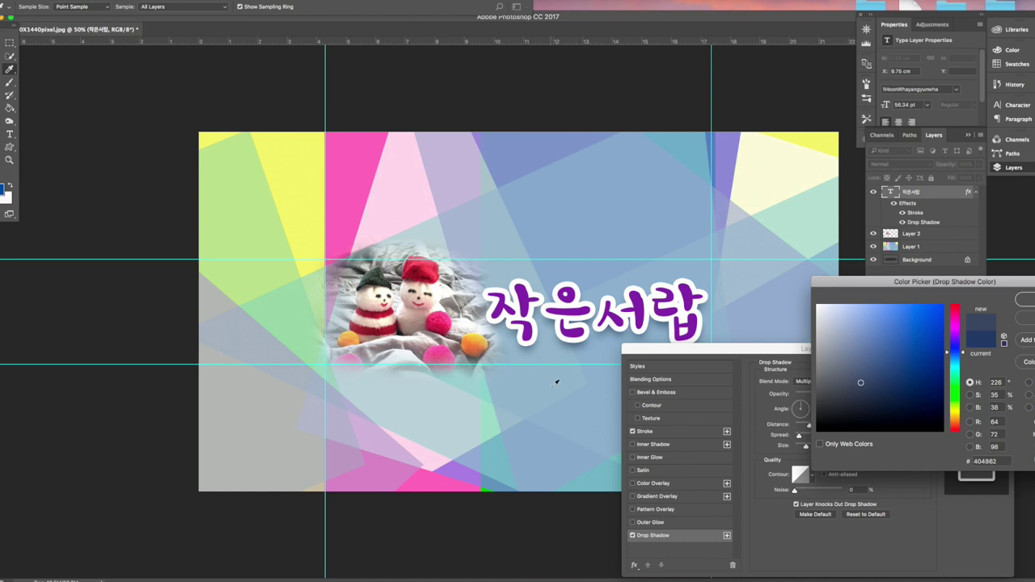
pyautogui.click(871, 385)
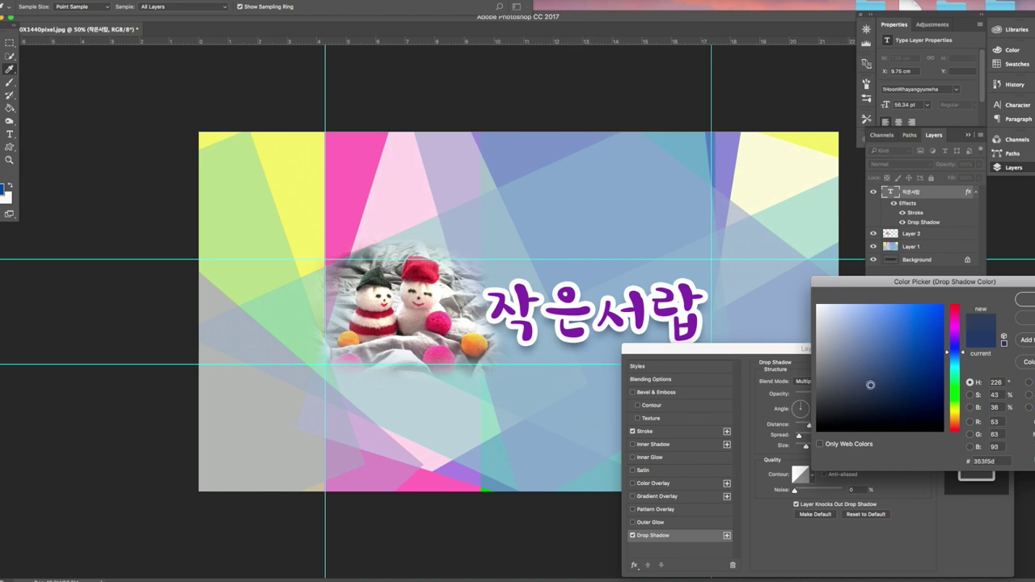
pyautogui.click(883, 392)
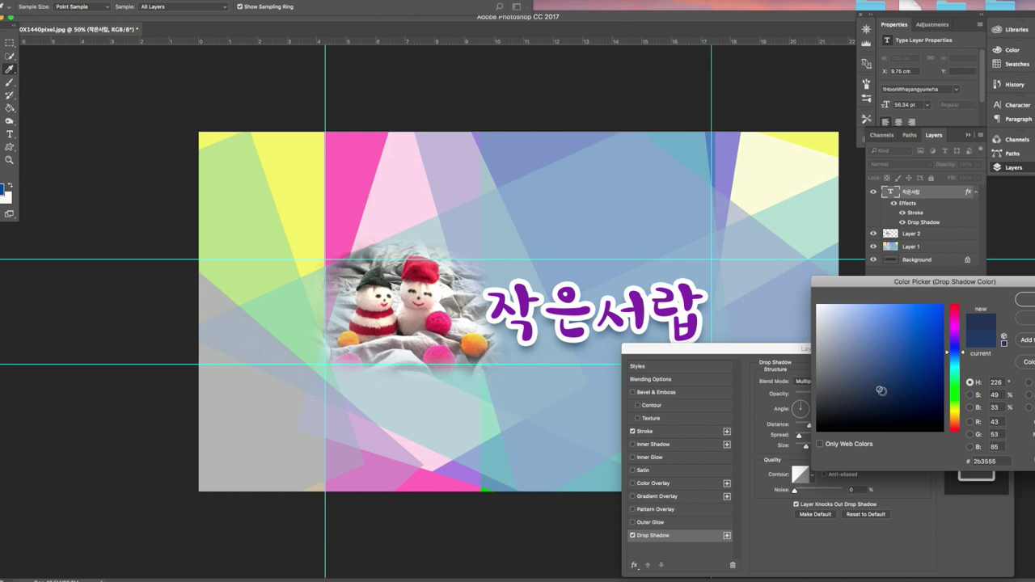
pyautogui.click(1024, 300)
pyautogui.click(977, 368)
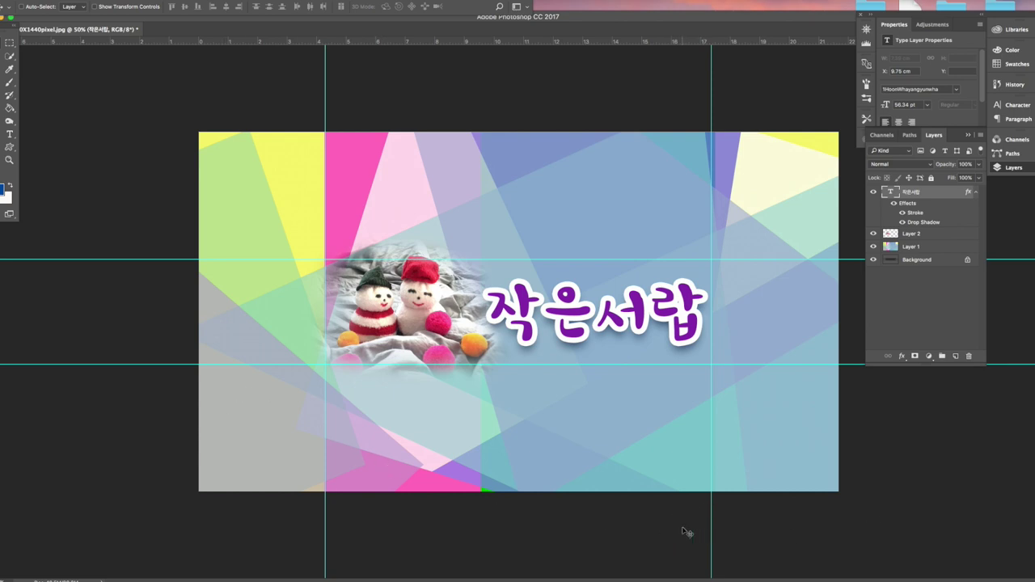
# Save the banner as a layered Photoshop copy named 001 2560X1440pixel copy.psd in the current folder
pyautogui.press('super+shift+s')
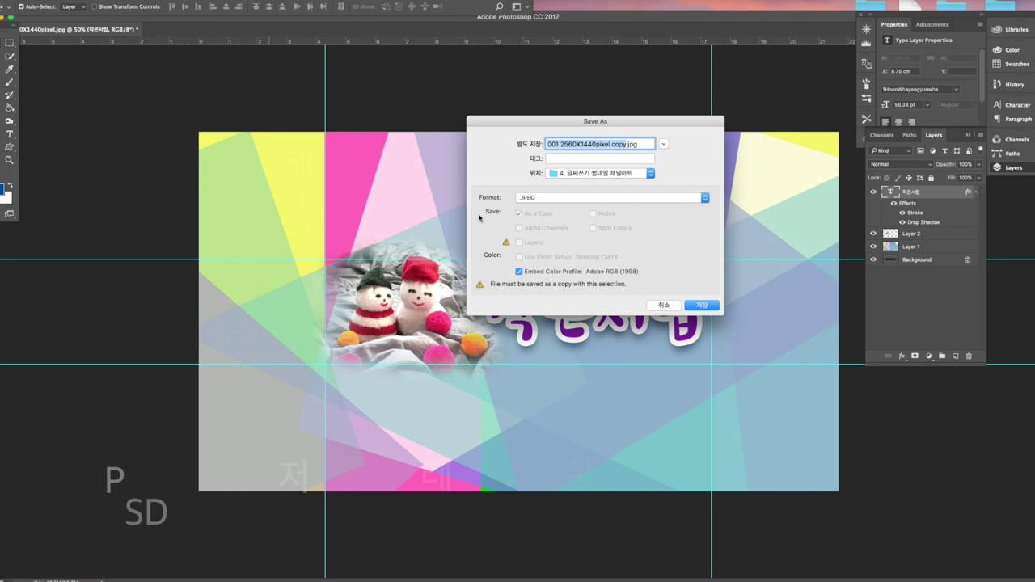
pyautogui.click(572, 199)
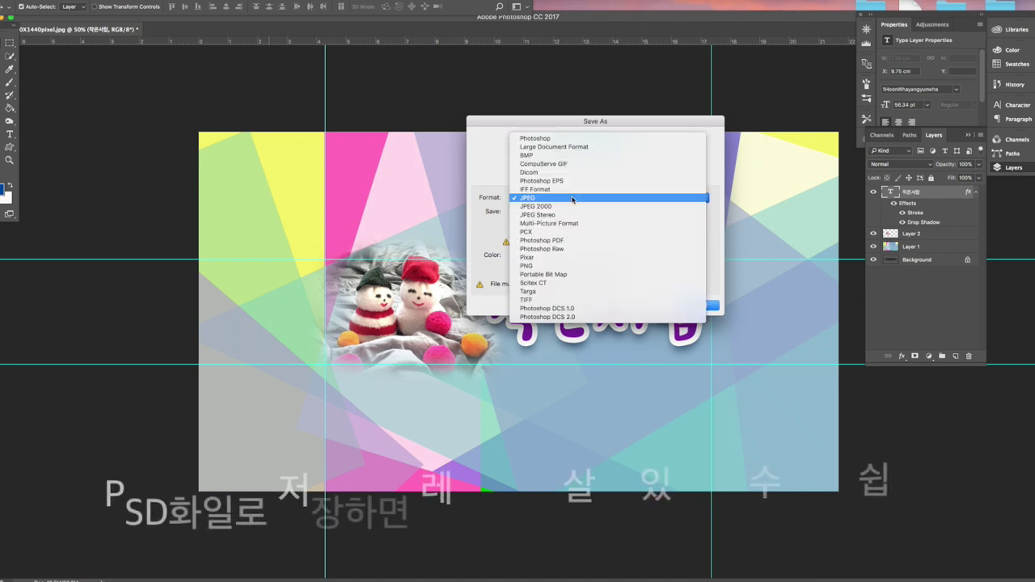
pyautogui.click(567, 138)
pyautogui.click(570, 198)
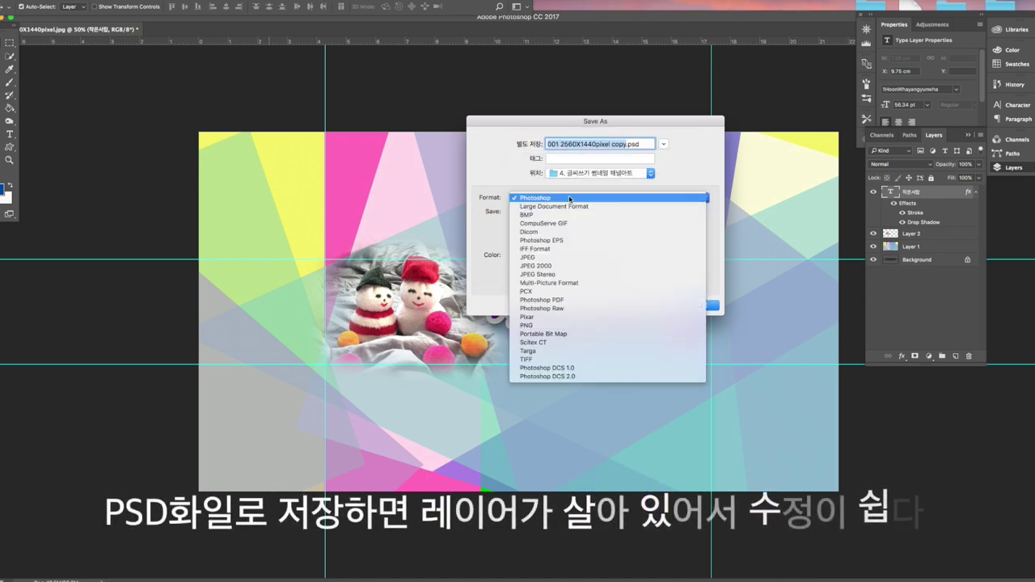
pyautogui.click(570, 199)
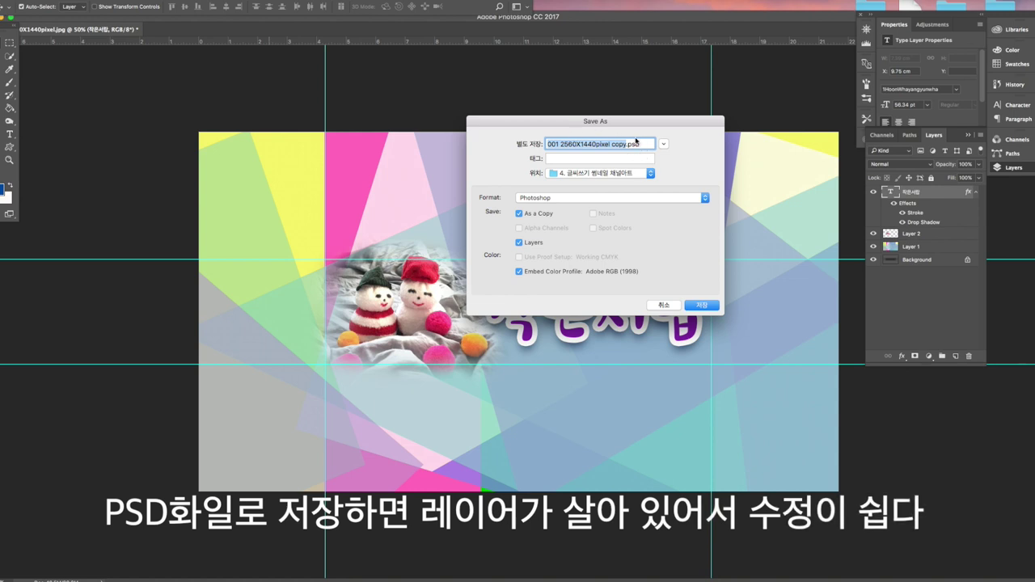
pyautogui.click(701, 305)
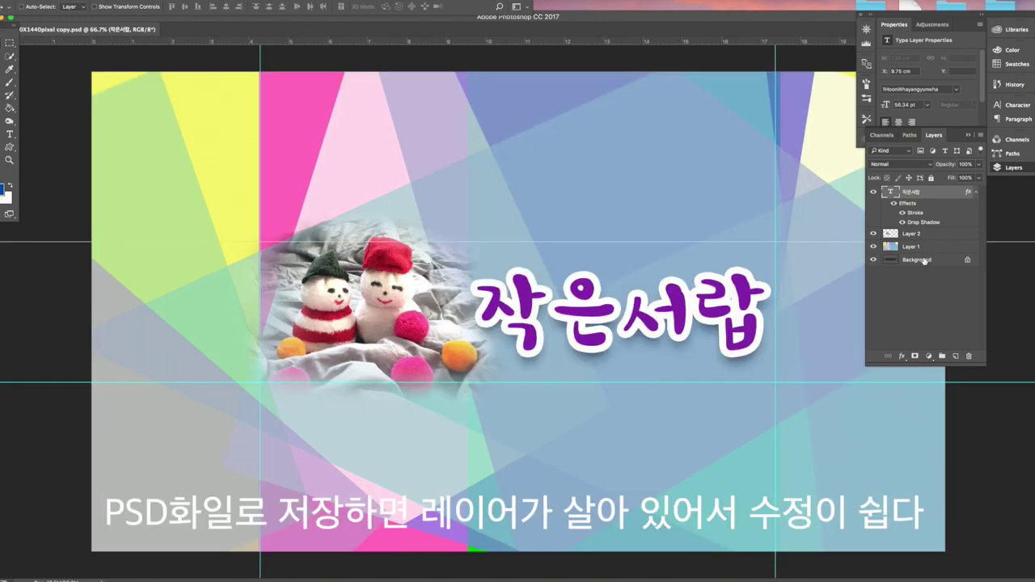
# Select Layer 1, Layer 2 and the 작은서랍 text layer in turn in the saved PSD, and activate the Paint Bucket tool
pyautogui.click(924, 247)
pyautogui.click(926, 234)
pyautogui.click(926, 194)
pyautogui.click(11, 107)
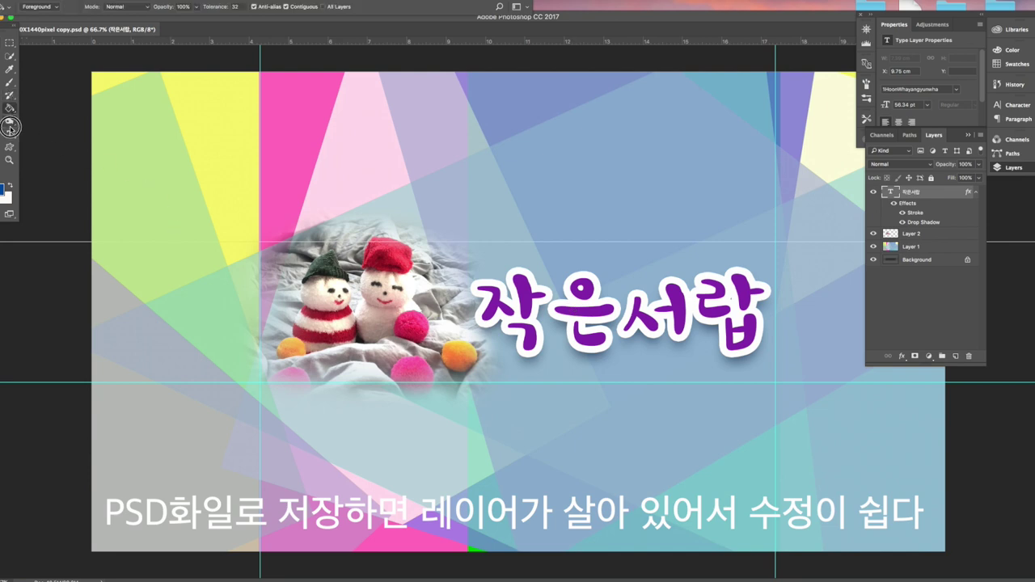
# Select all the text of the 작은서랍 title with the Horizontal Type tool, leave text editing and close the banner document
pyautogui.click(10, 133)
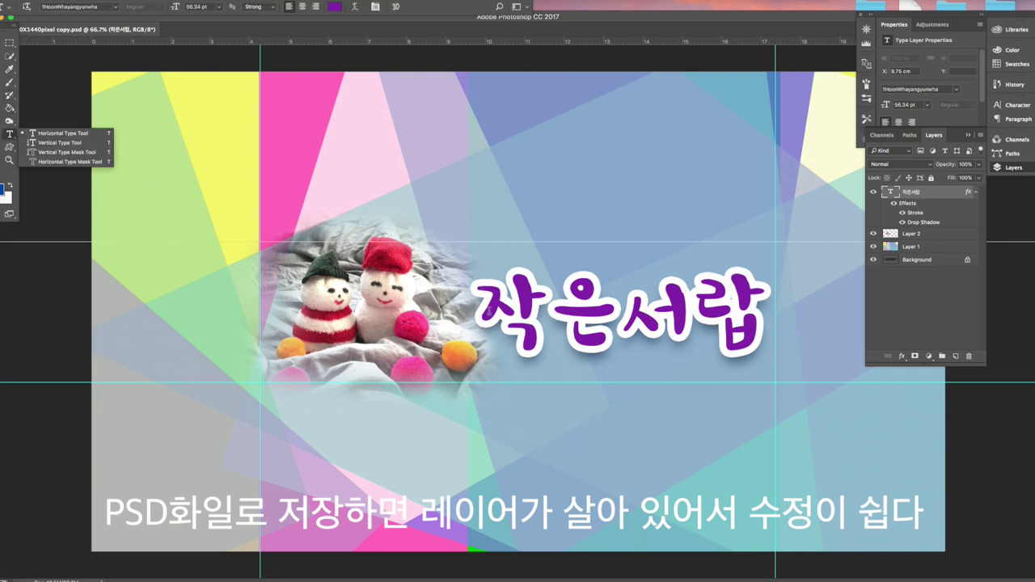
pyautogui.click(546, 315)
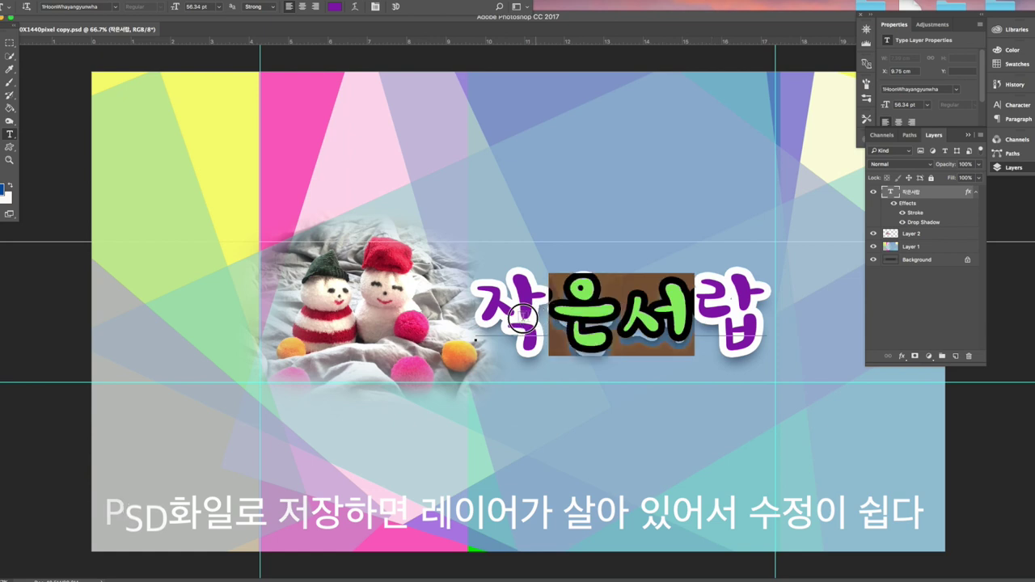
pyautogui.press('super+a')
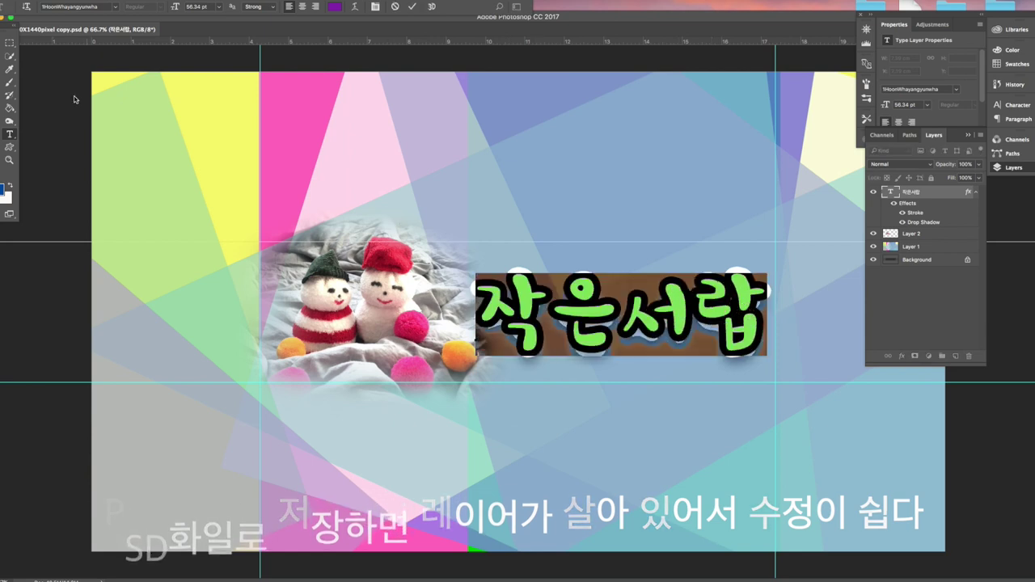
pyautogui.click(9, 33)
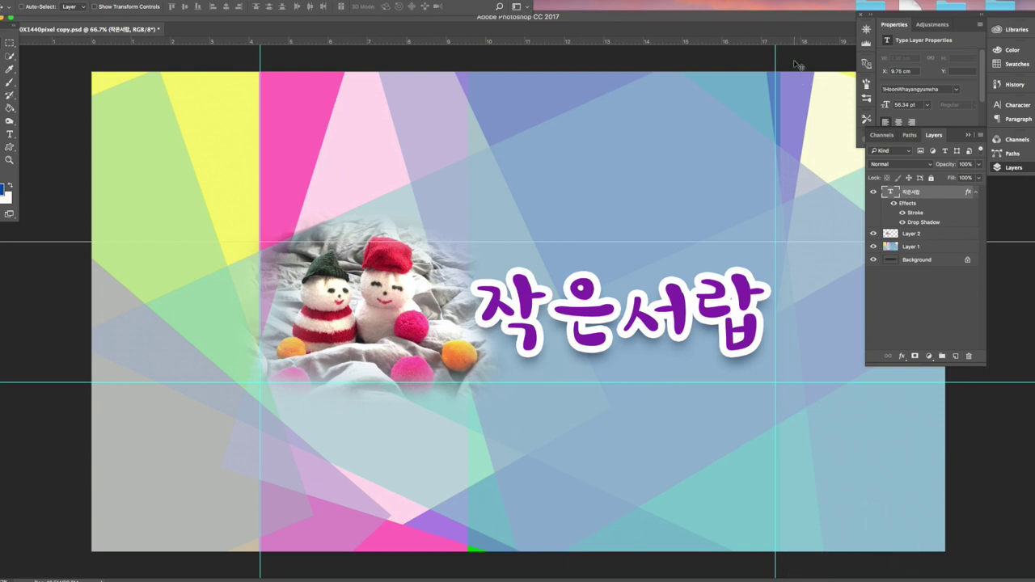
pyautogui.press('super+w')
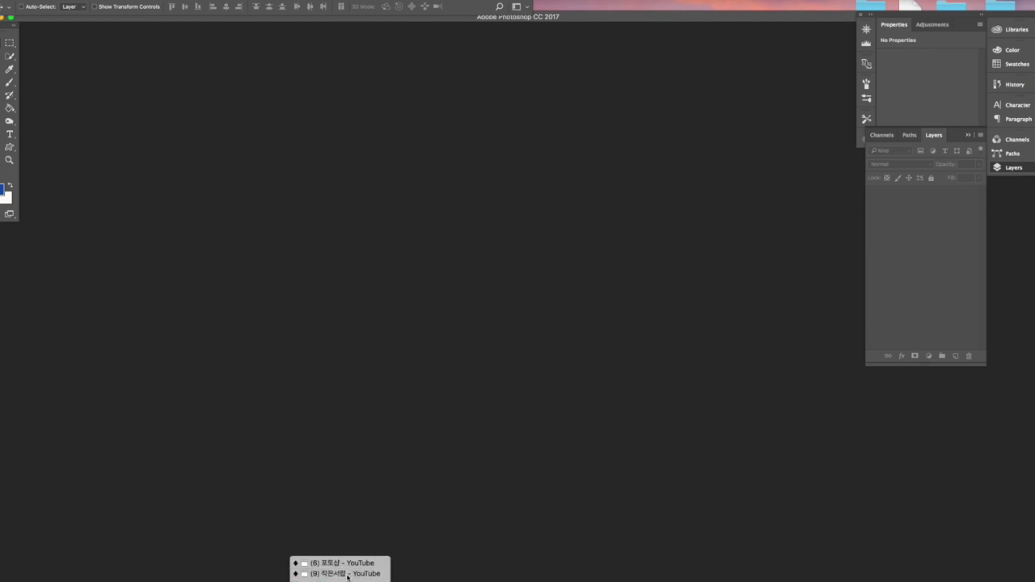
# Switch to the 작은서랍 YouTube channel page in the browser and open the channel art upload dialog
pyautogui.click(342, 571)
pyautogui.moveTo(567, 136); pyautogui.dragTo(901, 136)
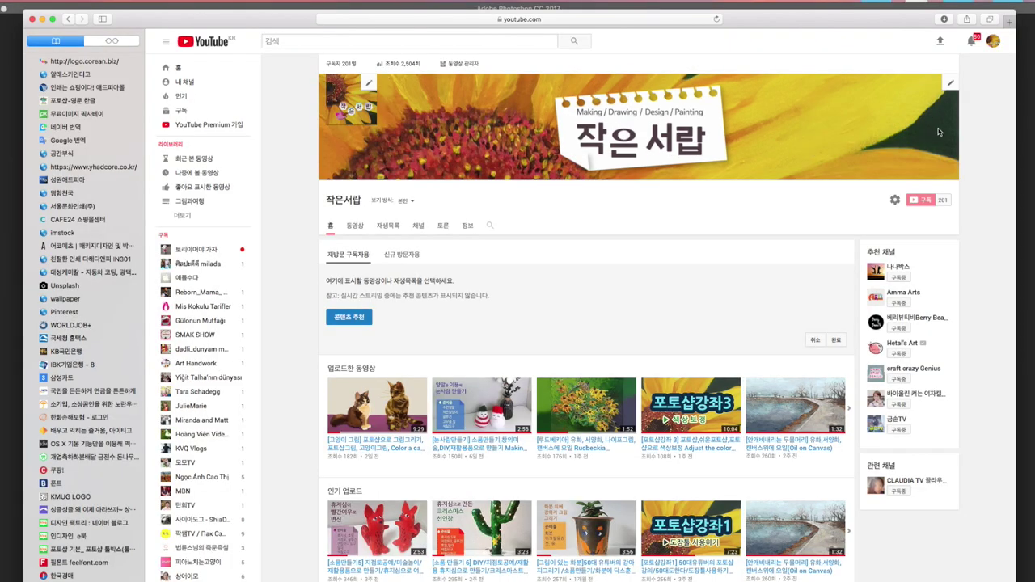
pyautogui.click(951, 84)
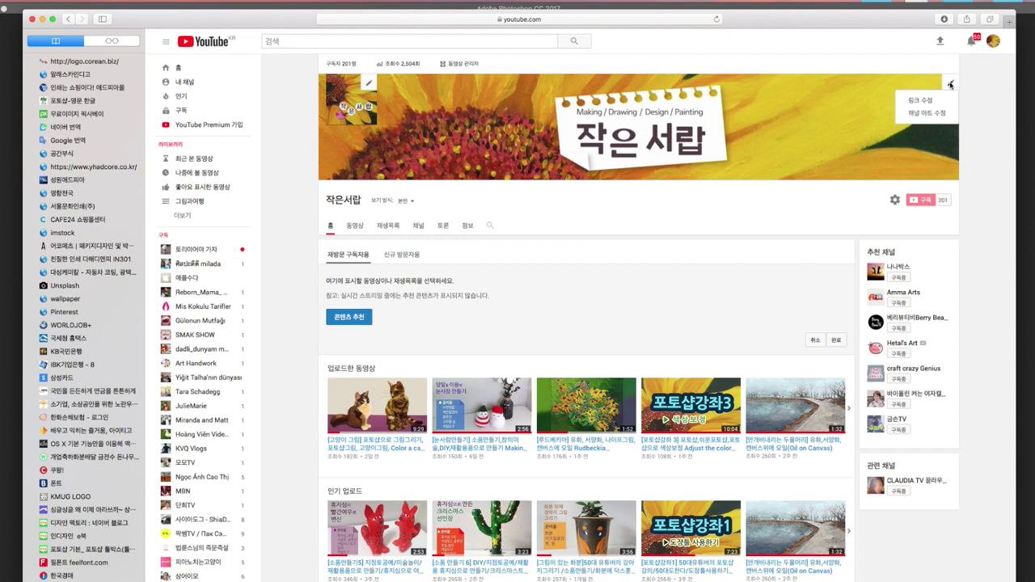
pyautogui.click(930, 114)
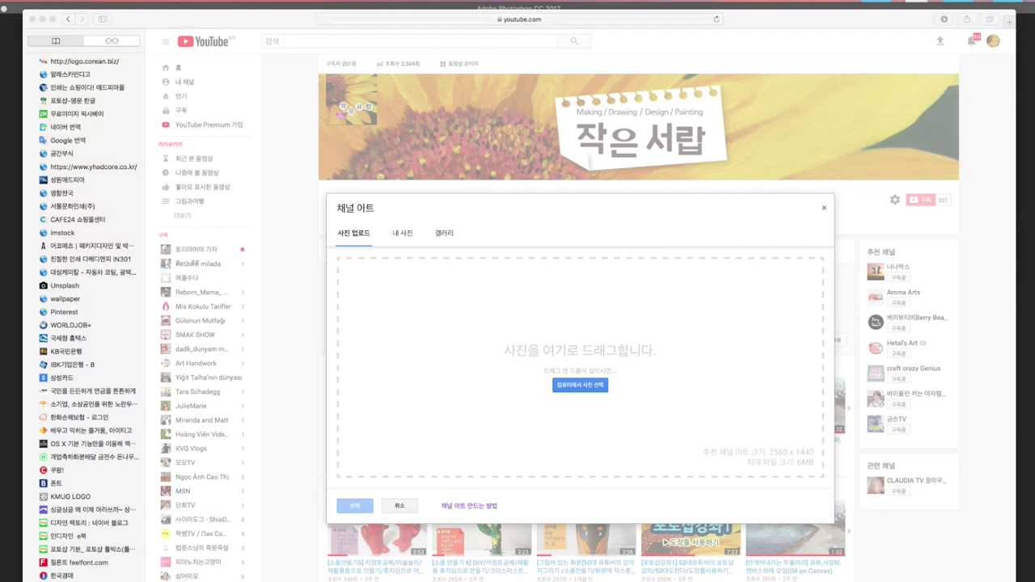
# Upload the finished snowman banner image and apply it as the channel art
pyautogui.moveTo(1034, 455); pyautogui.dragTo(621, 371)
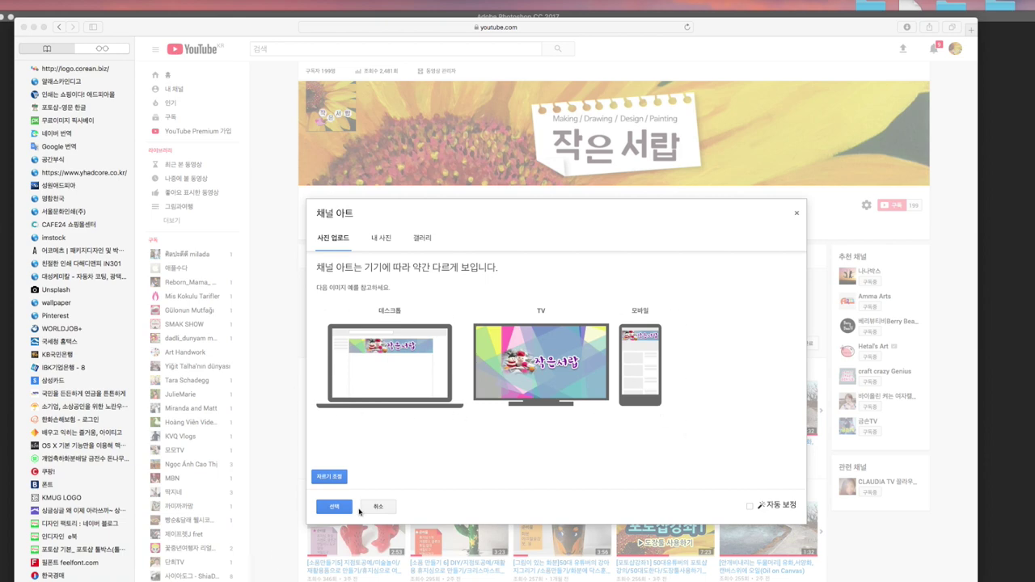
pyautogui.click(334, 507)
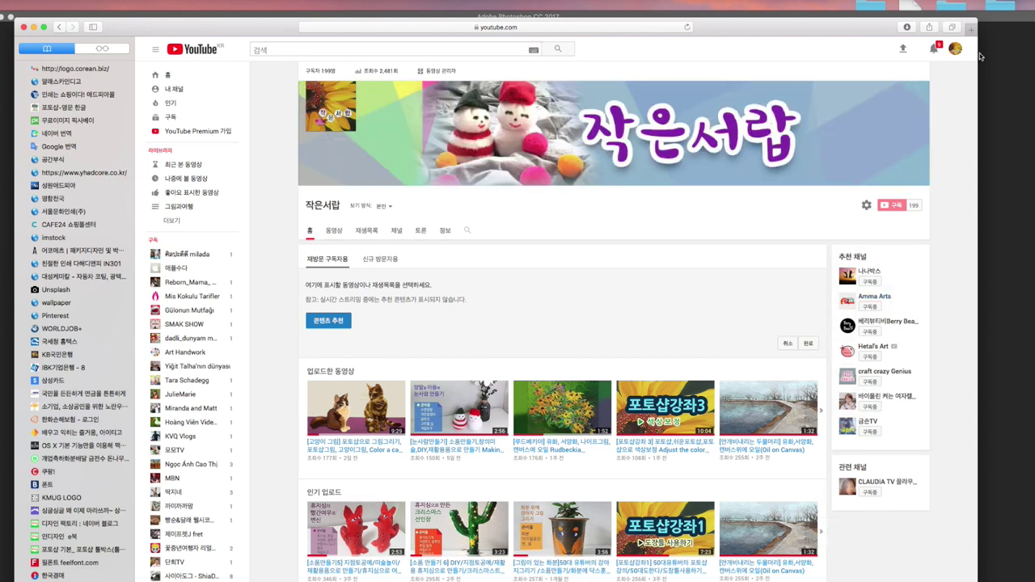
# Switch back to Photoshop and create a 1280 x 720 pixel RGB document at 72 pixels/inch with transparent background contents
pyautogui.press('super+Tab')
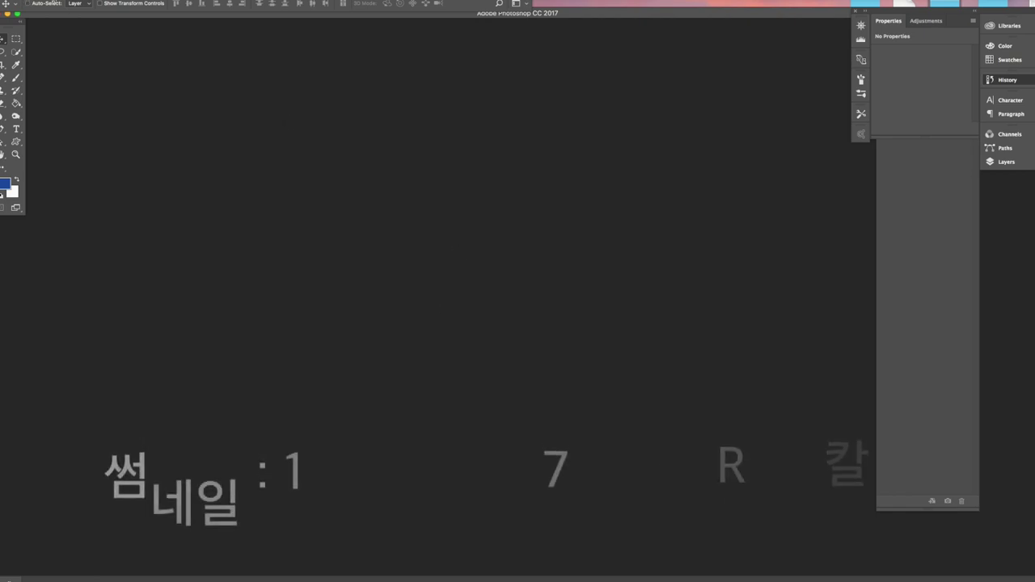
pyautogui.click(53, 0)
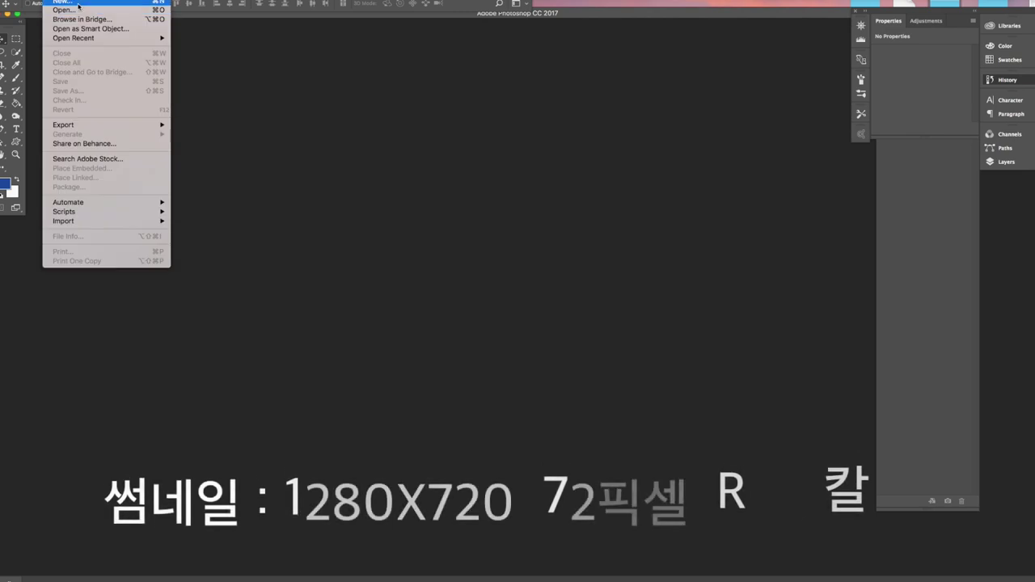
pyautogui.press('super+n')
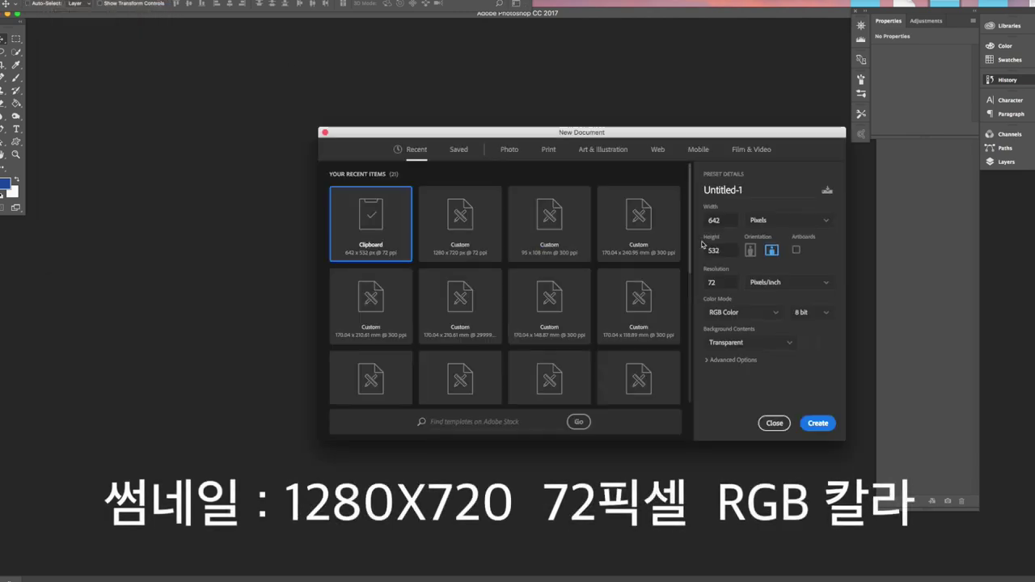
pyautogui.doubleClick(731, 220)
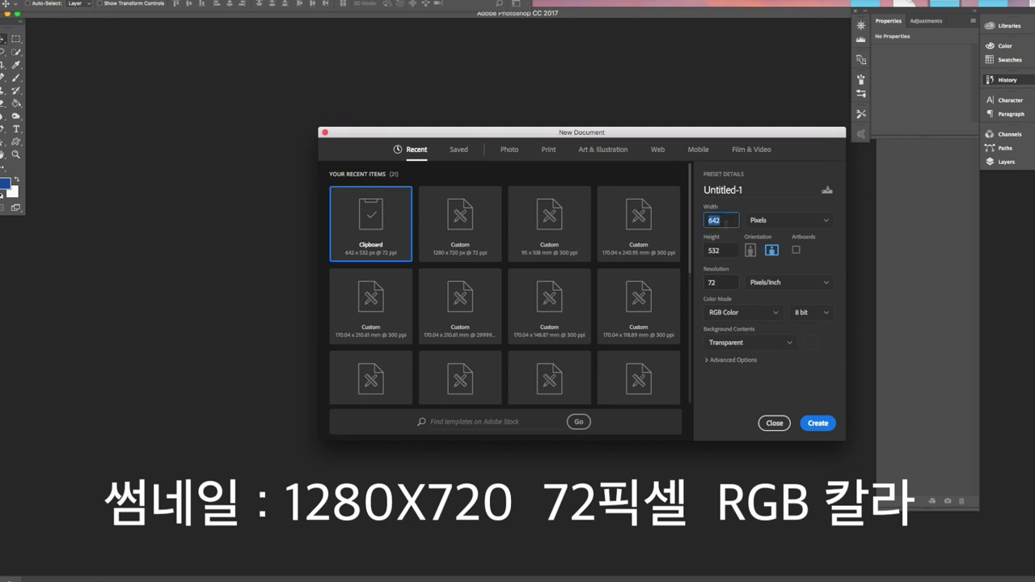
pyautogui.write('1280')
pyautogui.press('Tab')
pyautogui.write('7')
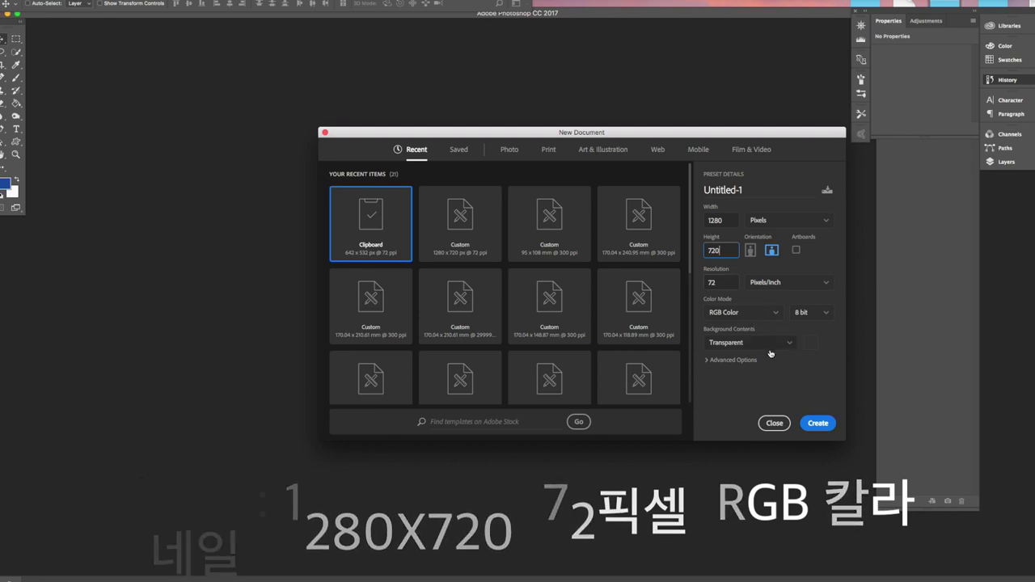
pyautogui.click(765, 347)
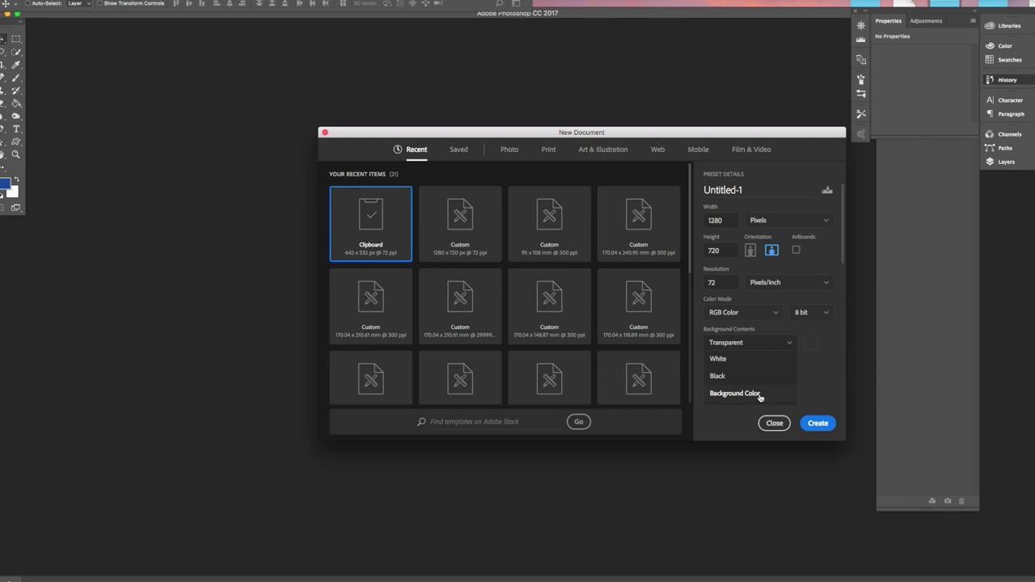
pyautogui.click(743, 343)
pyautogui.click(825, 429)
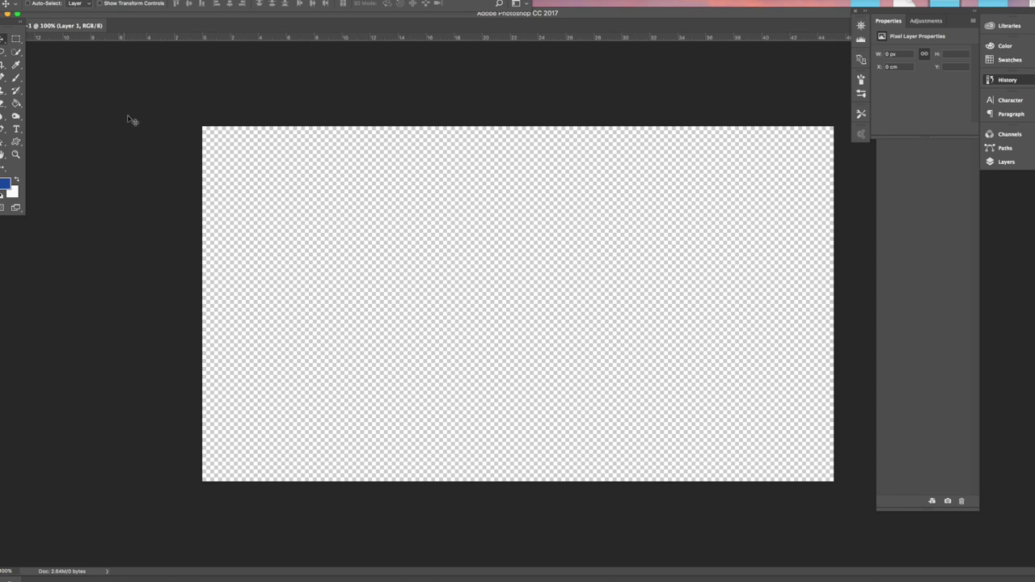
# Open the sunflower painting 000.jpg and float it in its own window over the blank document
pyautogui.press('super+o')
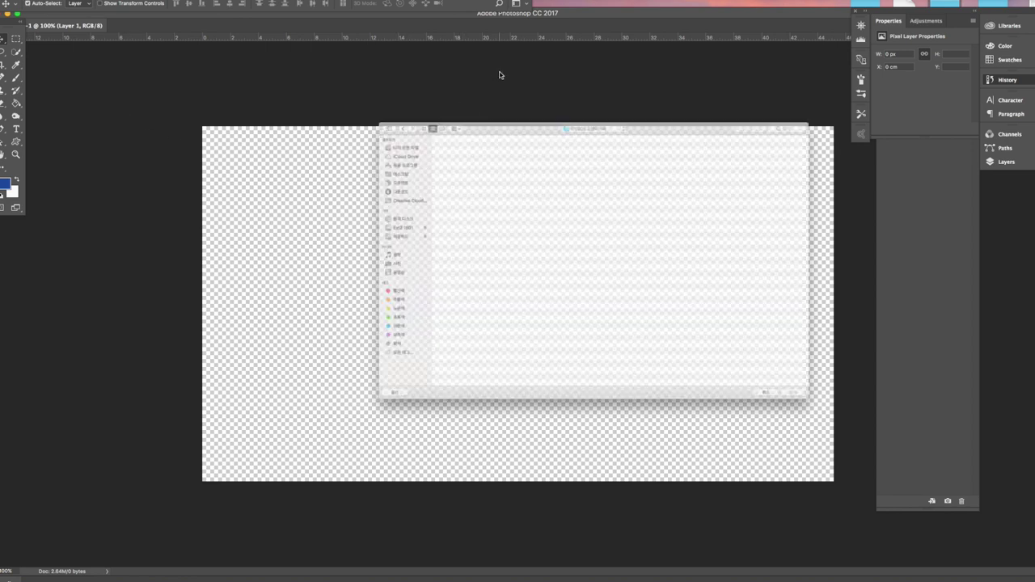
pyautogui.press('Return')
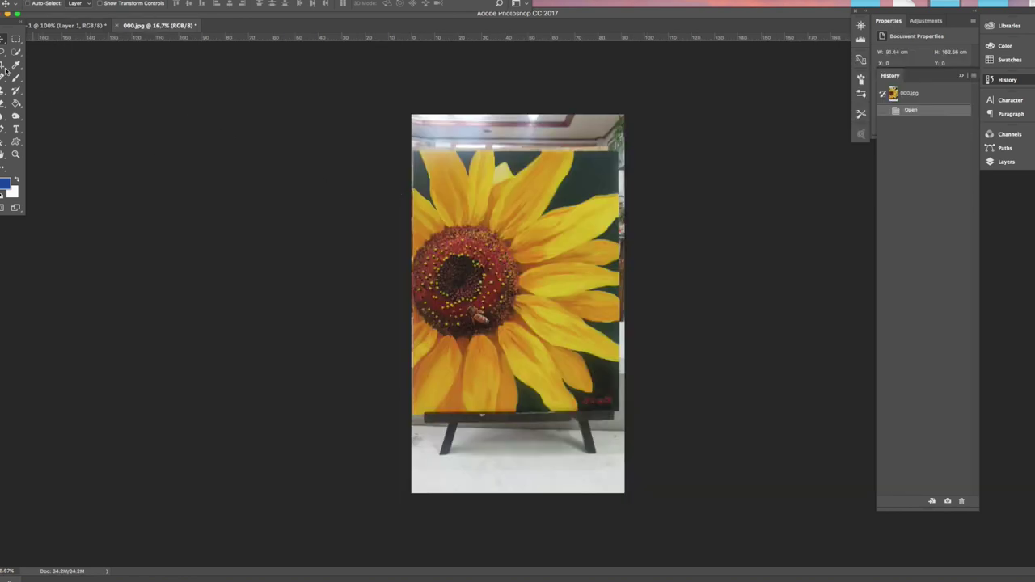
pyautogui.moveTo(141, 25); pyautogui.dragTo(89, 95)
# Select a rectangular band across the sunflower's upper half and move it into the blank document near the canvas's upper-left corner
pyautogui.click(17, 38)
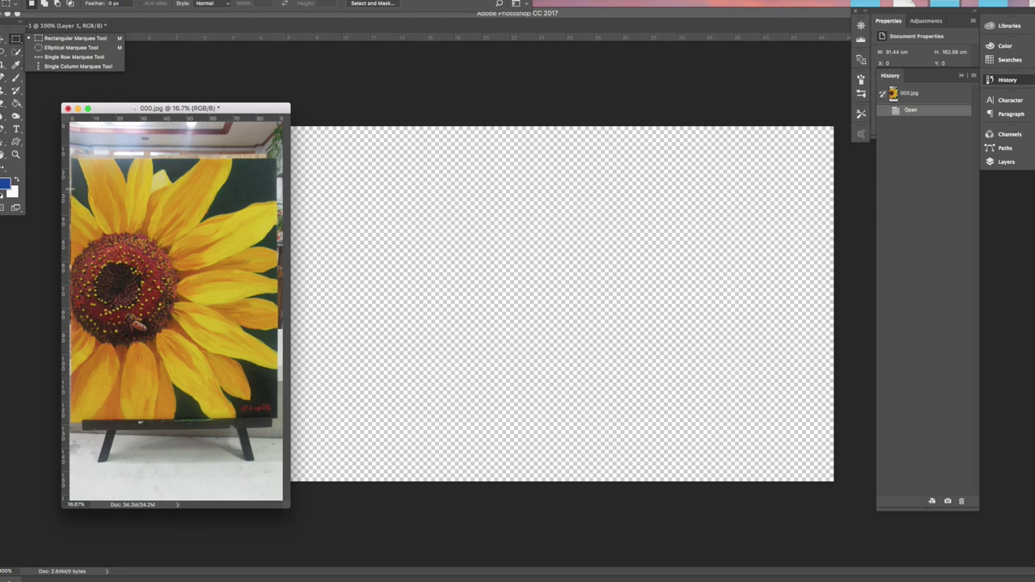
pyautogui.click(71, 189)
pyautogui.moveTo(70, 188); pyautogui.dragTo(276, 323)
pyautogui.press('v')
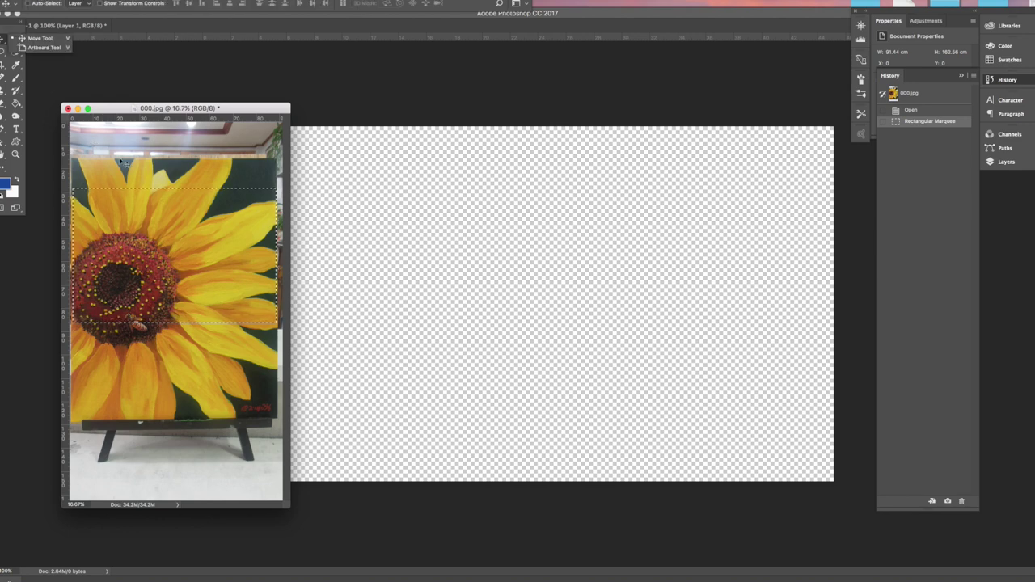
pyautogui.moveTo(256, 273); pyautogui.dragTo(495, 282)
pyautogui.moveTo(425, 247); pyautogui.dragTo(295, 243)
# Scale and reposition the sunflower layer with Free Transform so it covers the whole canvas, about 52% wide and 45% high
pyautogui.click(73, 1)
pyautogui.moveTo(97, 212)
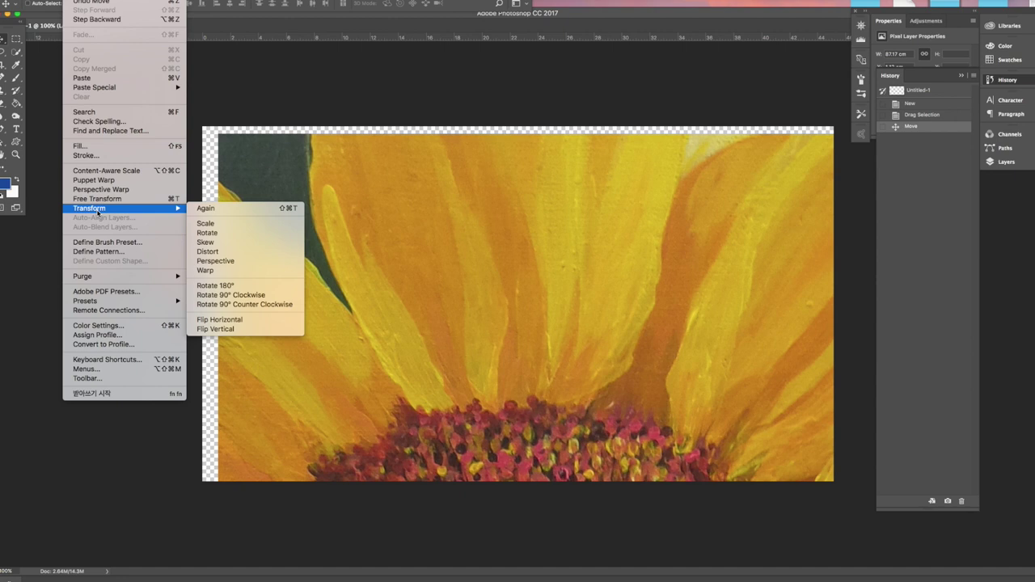
pyautogui.click(693, 227)
pyautogui.press('super+t')
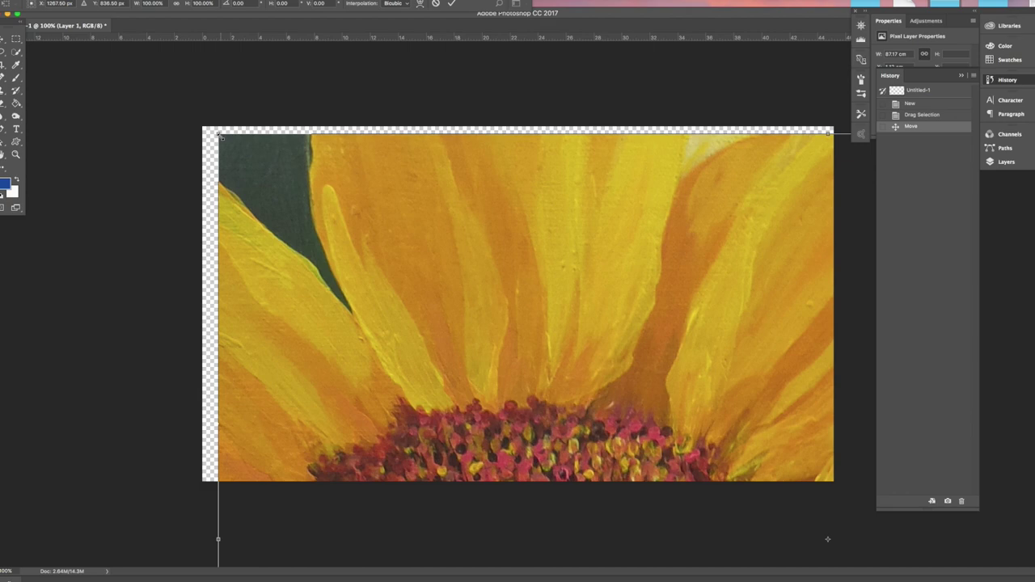
pyautogui.moveTo(219, 136); pyautogui.dragTo(267, 182)
pyautogui.moveTo(484, 316); pyautogui.dragTo(417, 259)
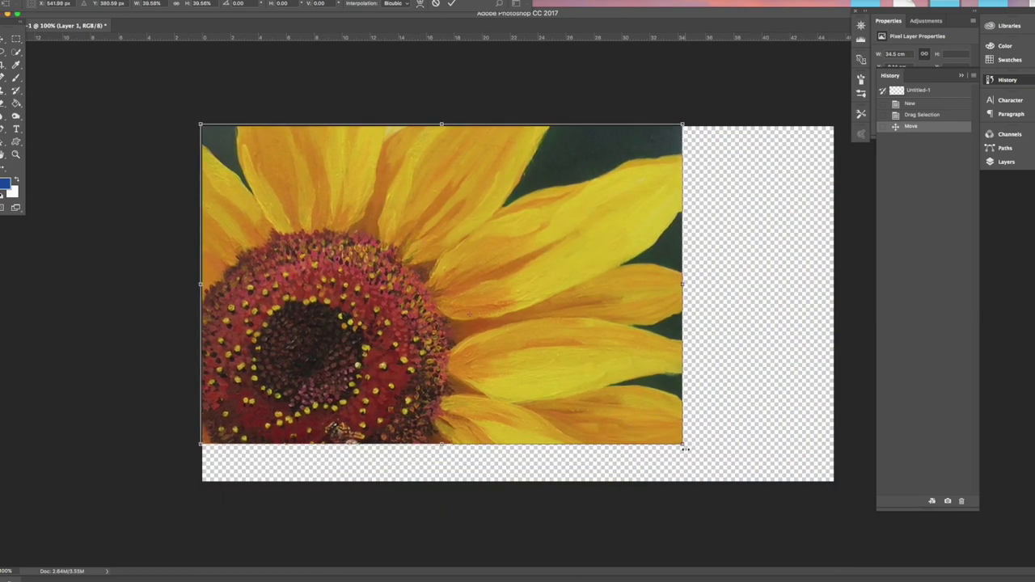
pyautogui.moveTo(683, 444); pyautogui.dragTo(751, 490)
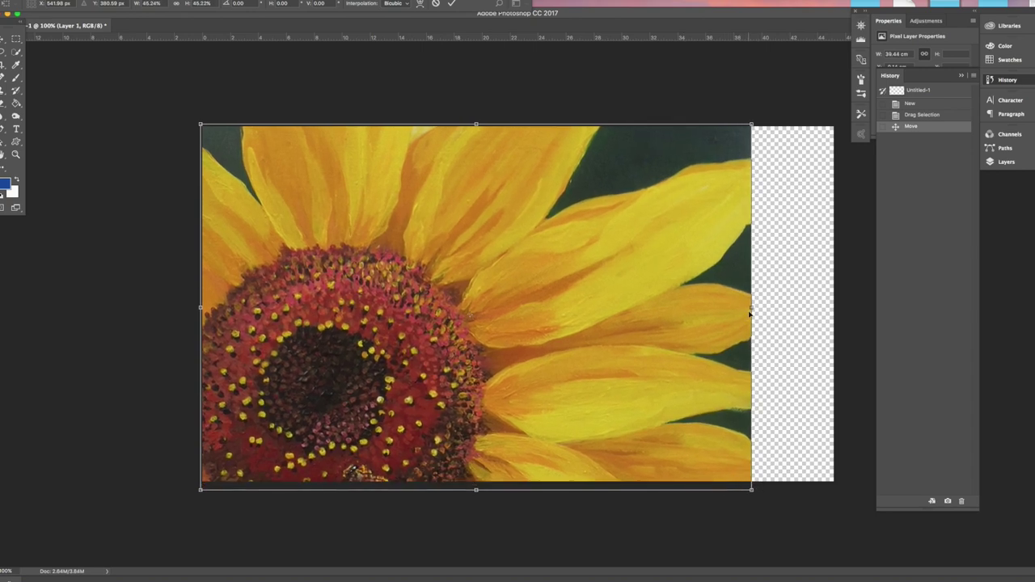
pyautogui.moveTo(750, 309); pyautogui.dragTo(838, 312)
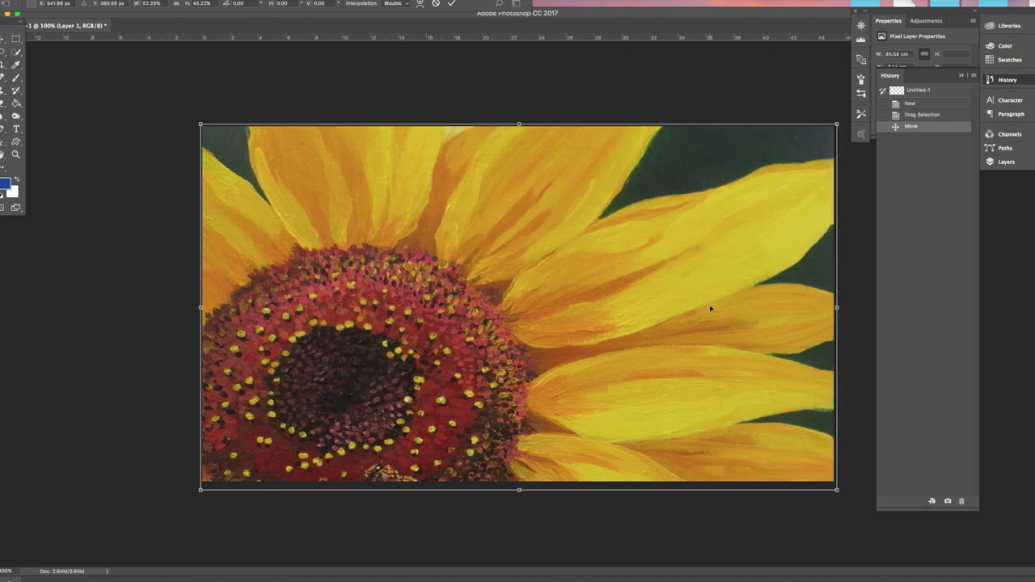
# Add the purple horizontal text 포토샵강좌 near the middle of the sunflower image
pyautogui.click(16, 129)
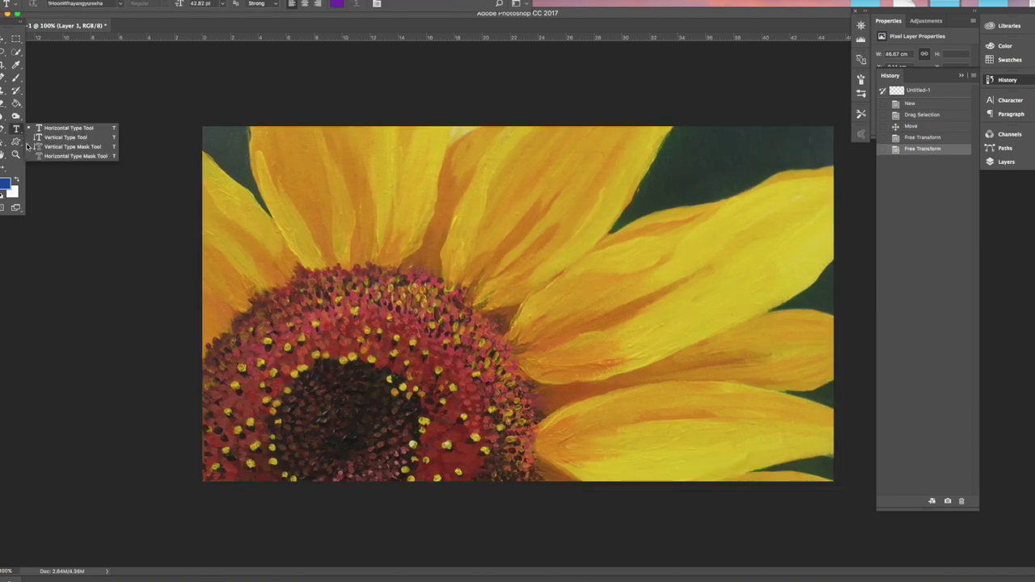
pyautogui.click(451, 318)
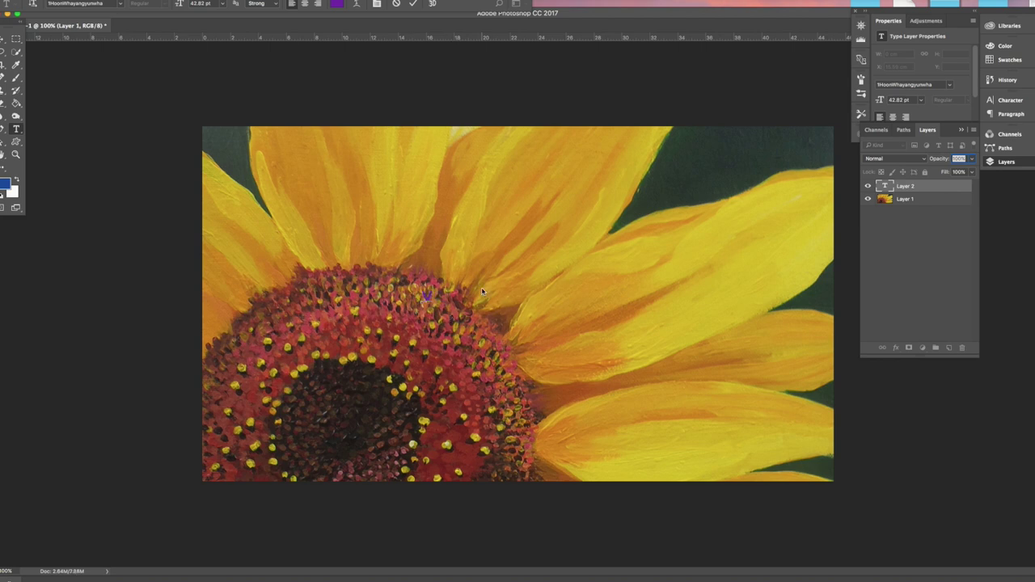
pyautogui.write('해바라기')
pyautogui.write('강좌')
pyautogui.write('ㅏ')
pyautogui.click(4, 38)
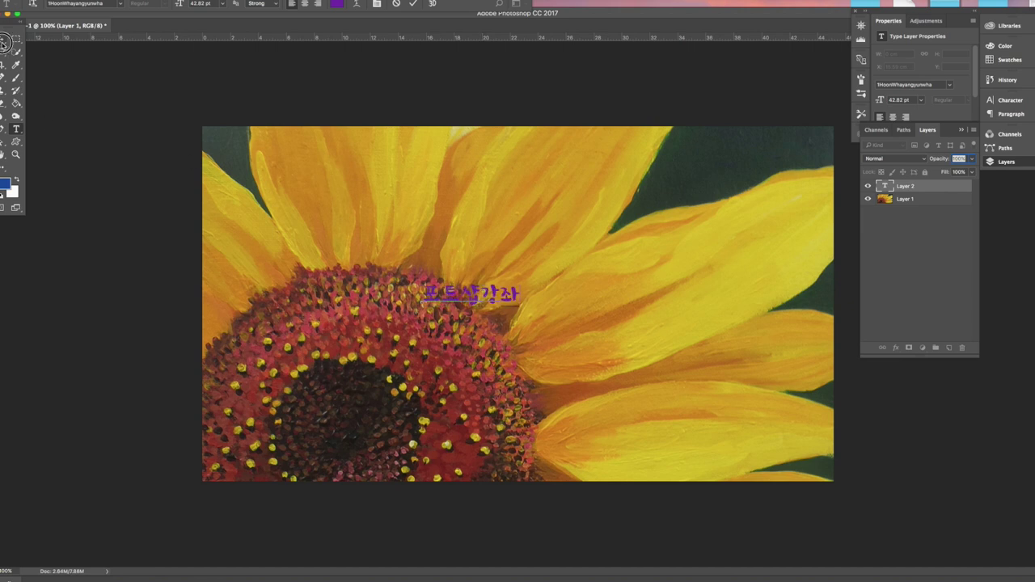
# Enlarge the 포토샵강좌 title to about 197 pt across the sunflower's upper half and set its font to AppleGothic
pyautogui.hotkey('ctrl', 't')
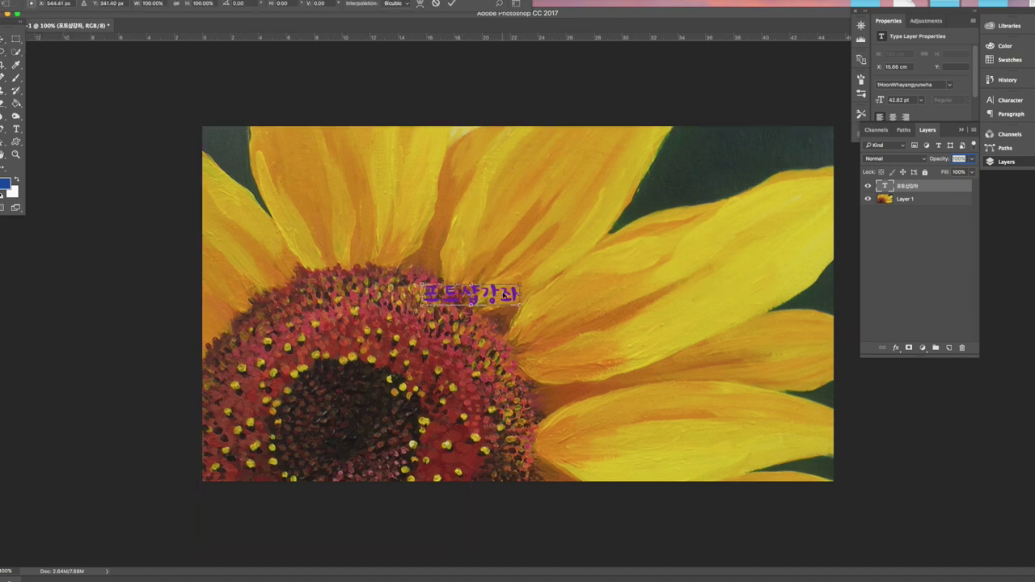
pyautogui.moveTo(520, 308); pyautogui.dragTo(706, 401)
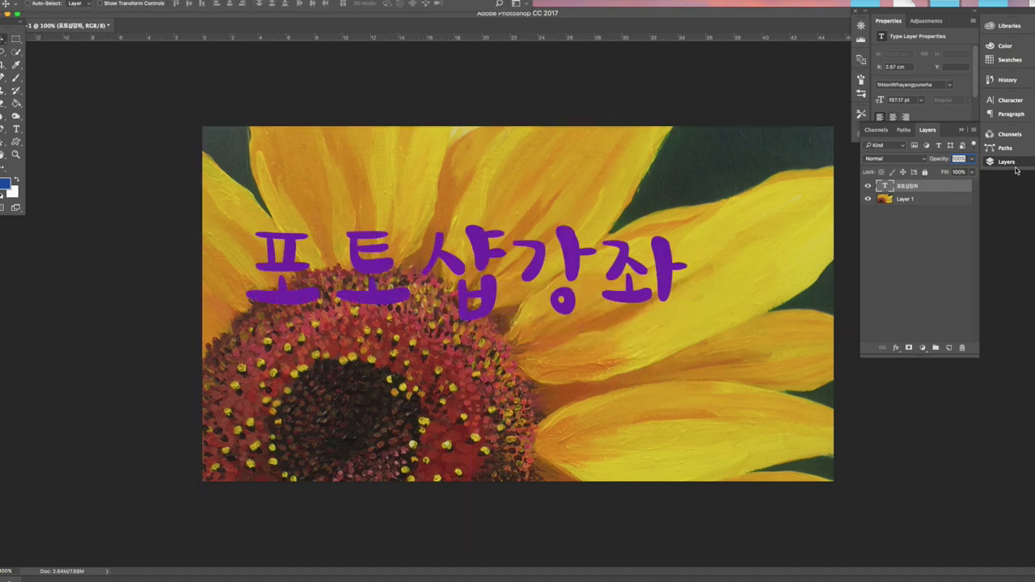
pyautogui.click(1010, 100)
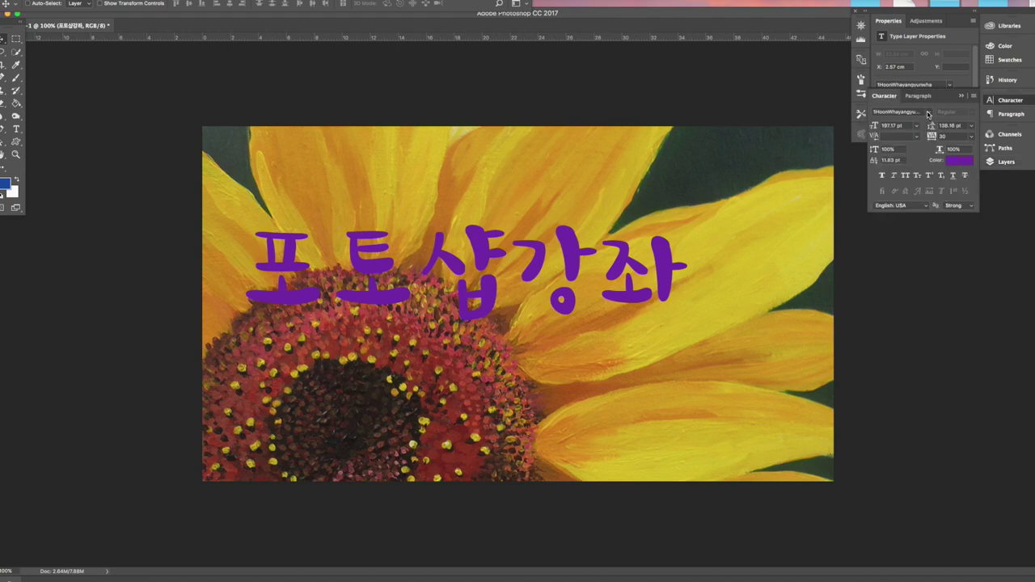
pyautogui.click(927, 114)
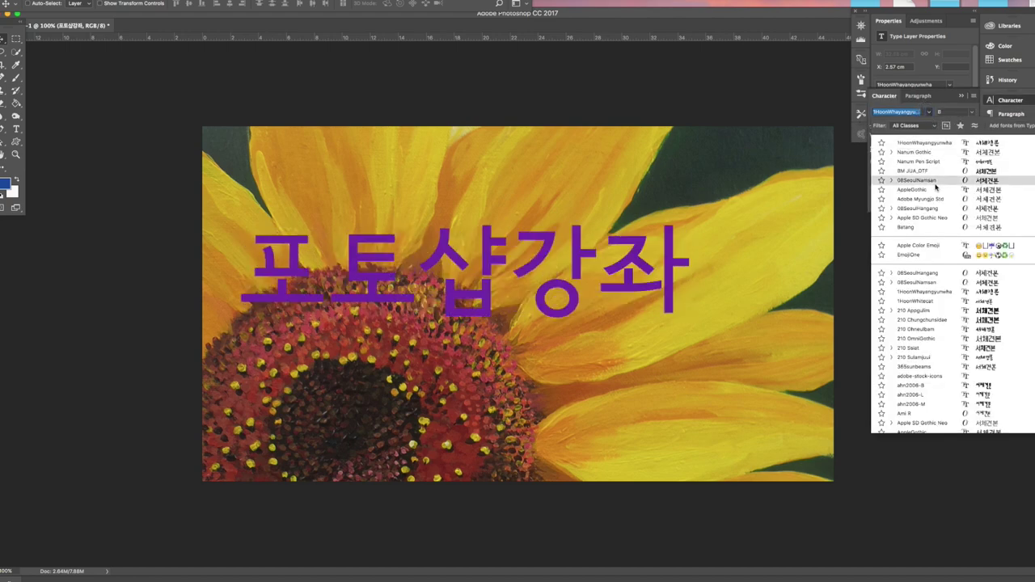
pyautogui.click(935, 191)
# Set the title in medium blue 08SeoulNamsan and append the number 4 so it reads 포토샵강좌4
pyautogui.click(959, 161)
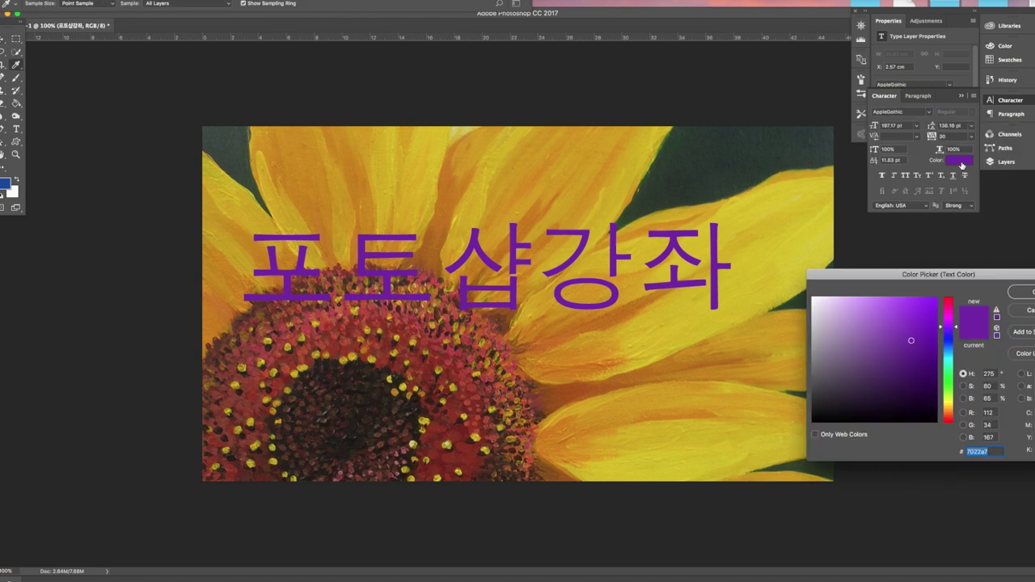
pyautogui.click(949, 345)
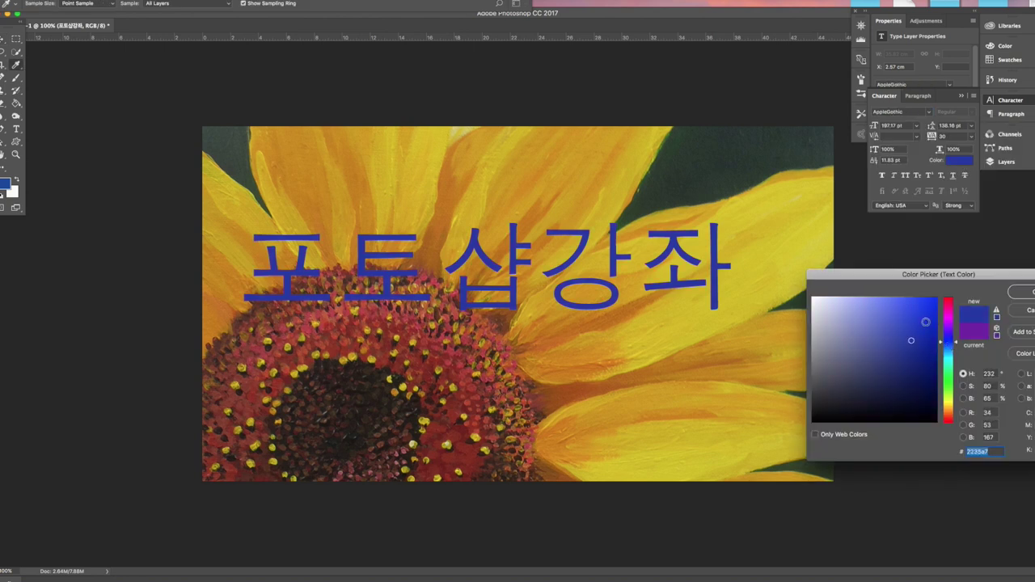
pyautogui.click(893, 325)
pyautogui.click(1022, 292)
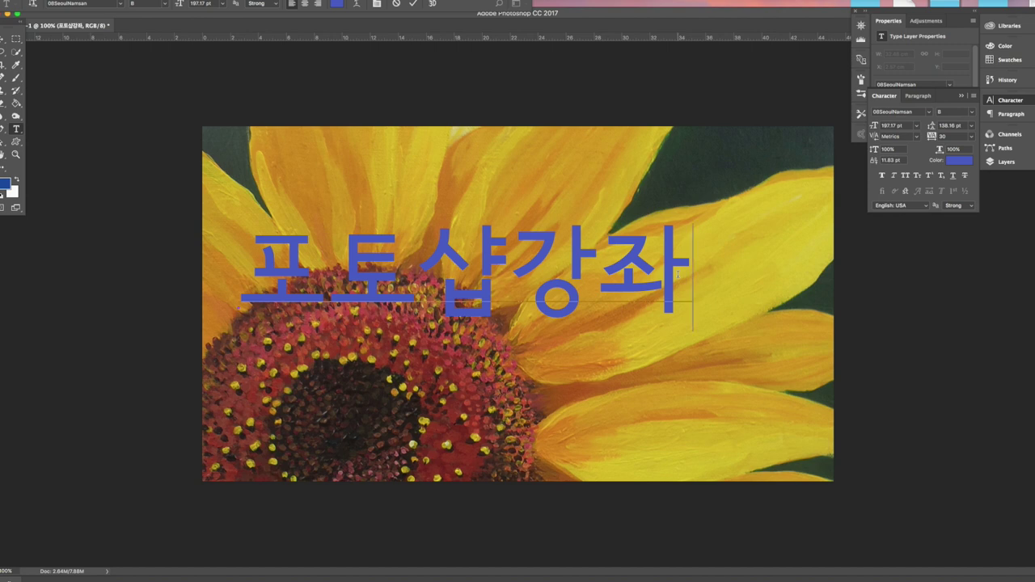
pyautogui.write('4')
pyautogui.click(2, 38)
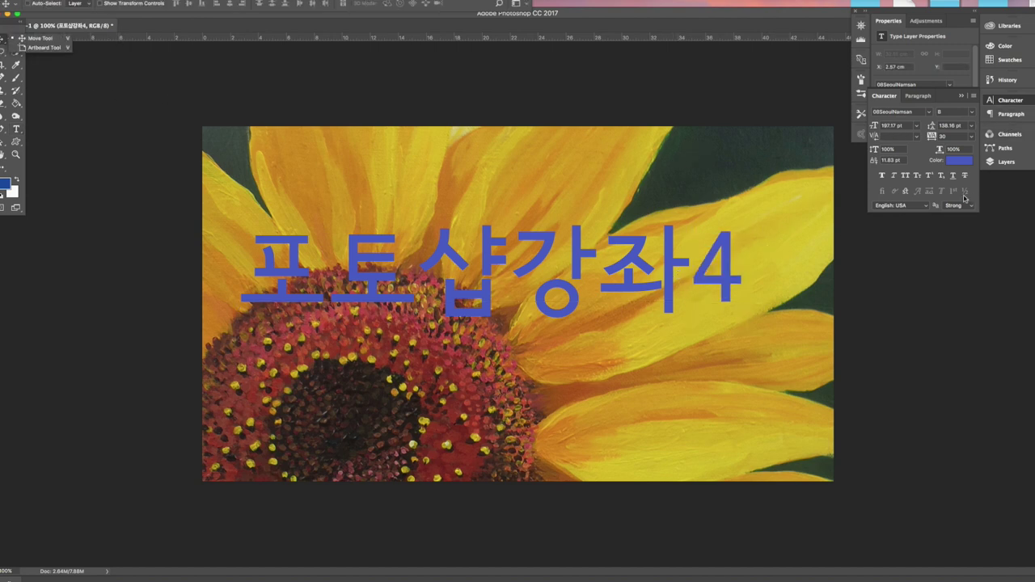
# Add a thick white Stroke effect around the 포토샵강좌4 title layer
pyautogui.click(1002, 163)
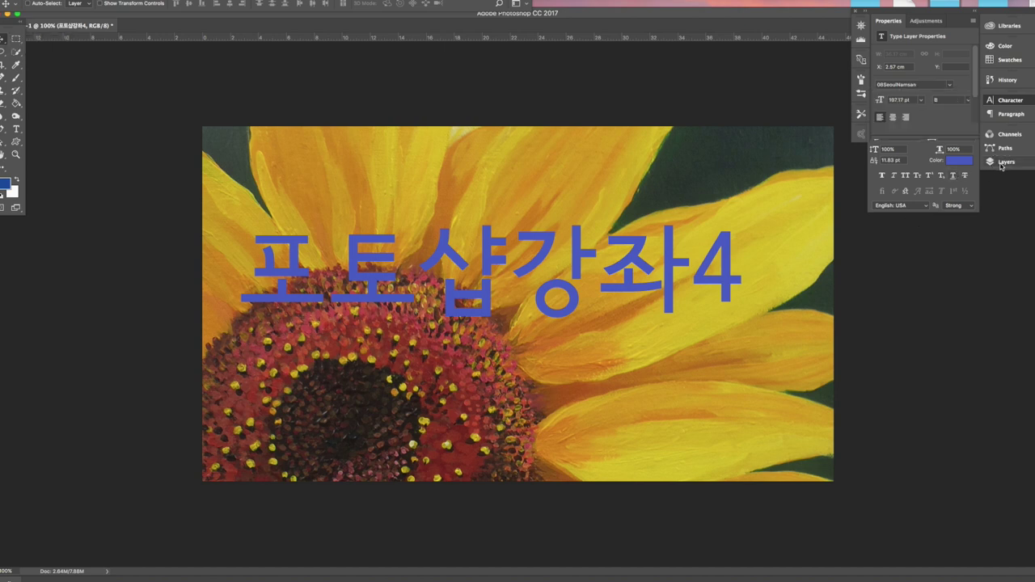
pyautogui.click(1003, 164)
pyautogui.click(897, 348)
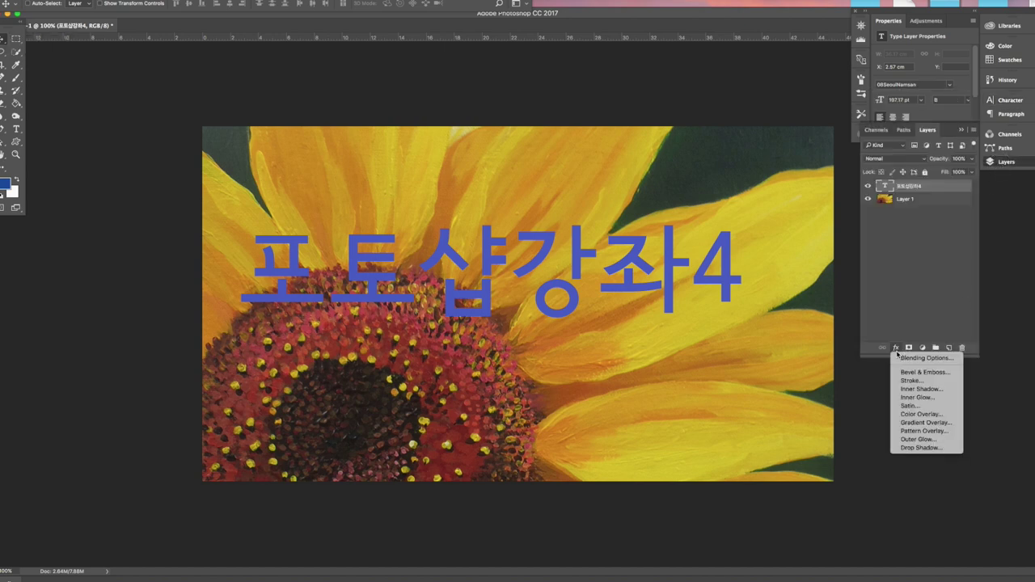
pyautogui.click(921, 389)
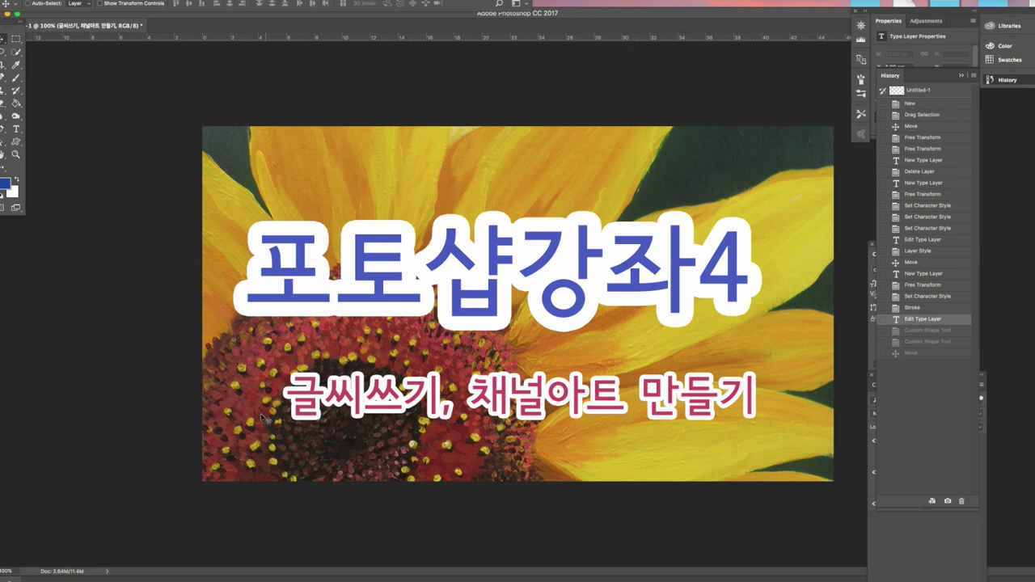
# Draw a solid right-pointing arrowhead custom shape, about 2.15 cm wide and 2.29 cm high, just before the subtitle 글씨쓰기, 채널아트 만들기
pyautogui.click(16, 144)
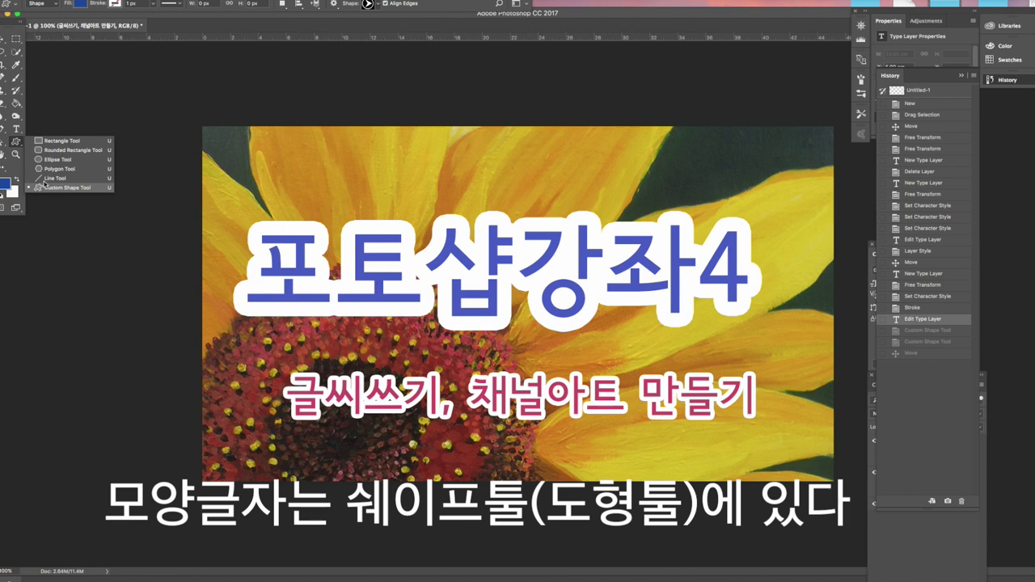
pyautogui.click(49, 190)
pyautogui.click(18, 144)
pyautogui.click(18, 144)
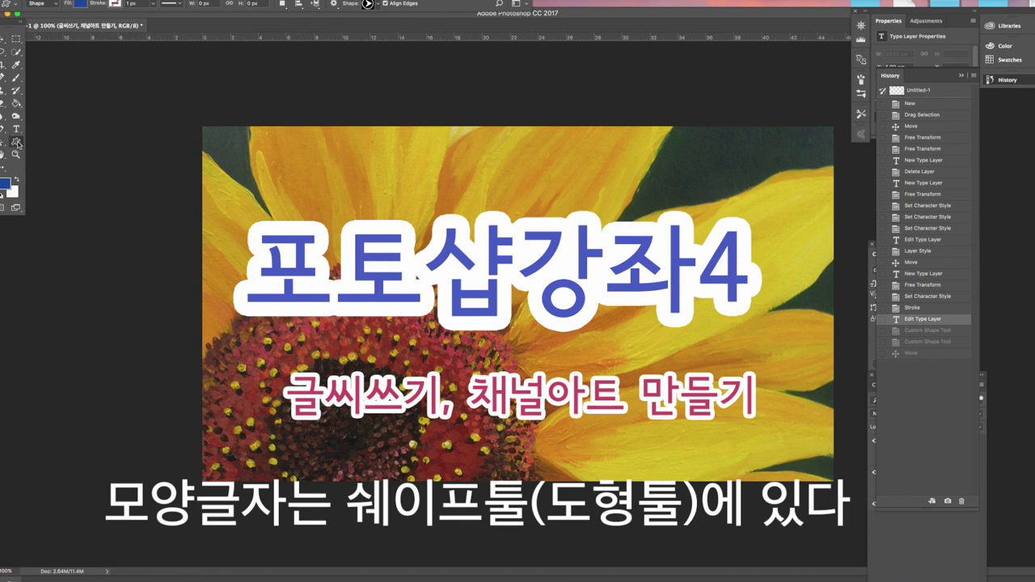
pyautogui.click(379, 5)
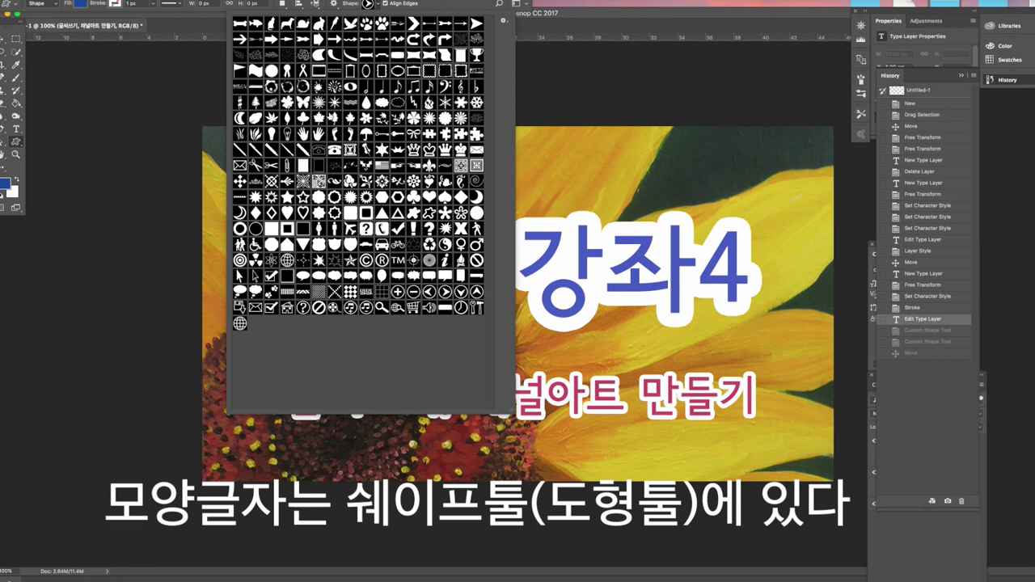
pyautogui.click(477, 24)
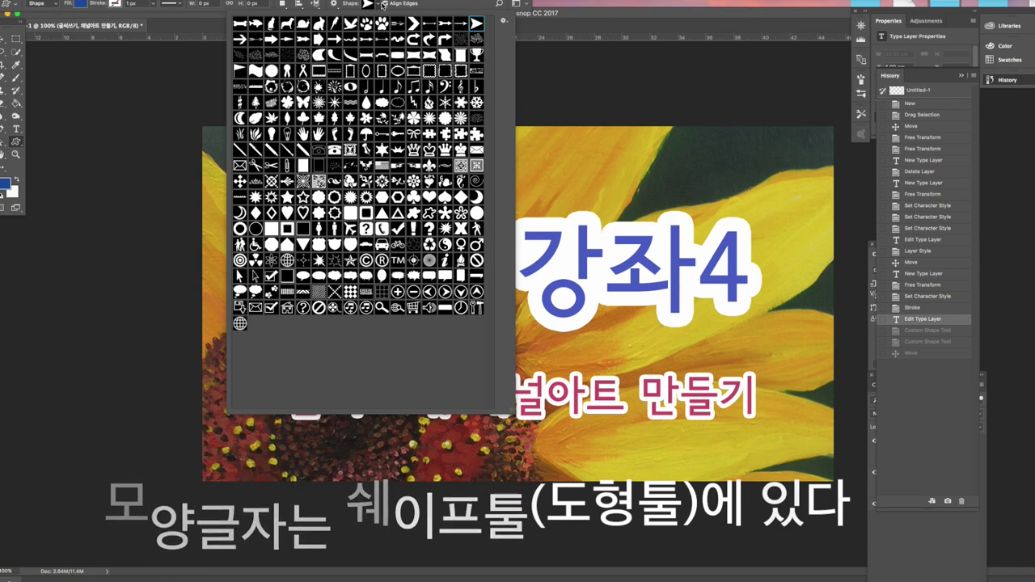
pyautogui.click(366, 4)
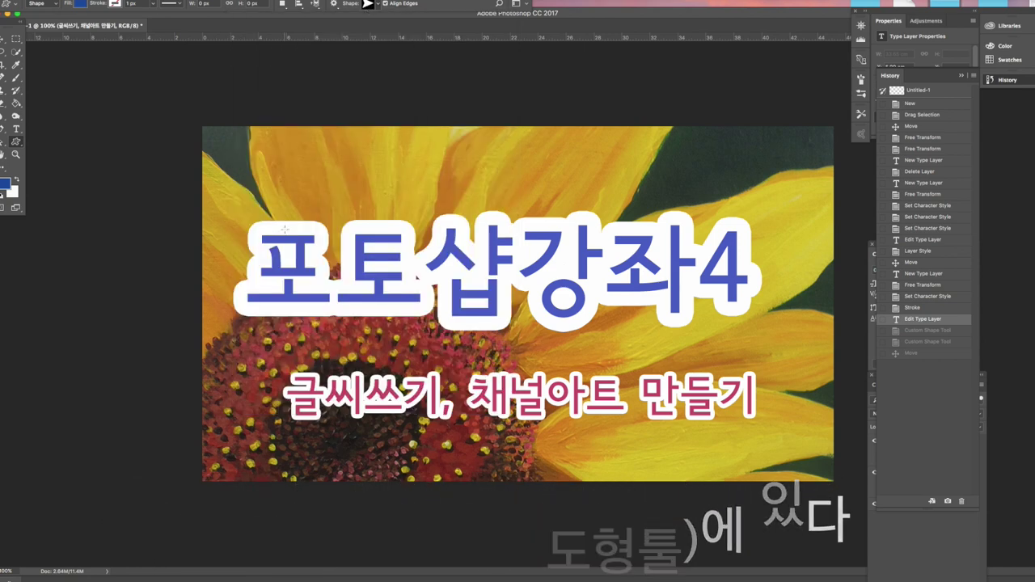
pyautogui.moveTo(246, 378); pyautogui.dragTo(274, 410)
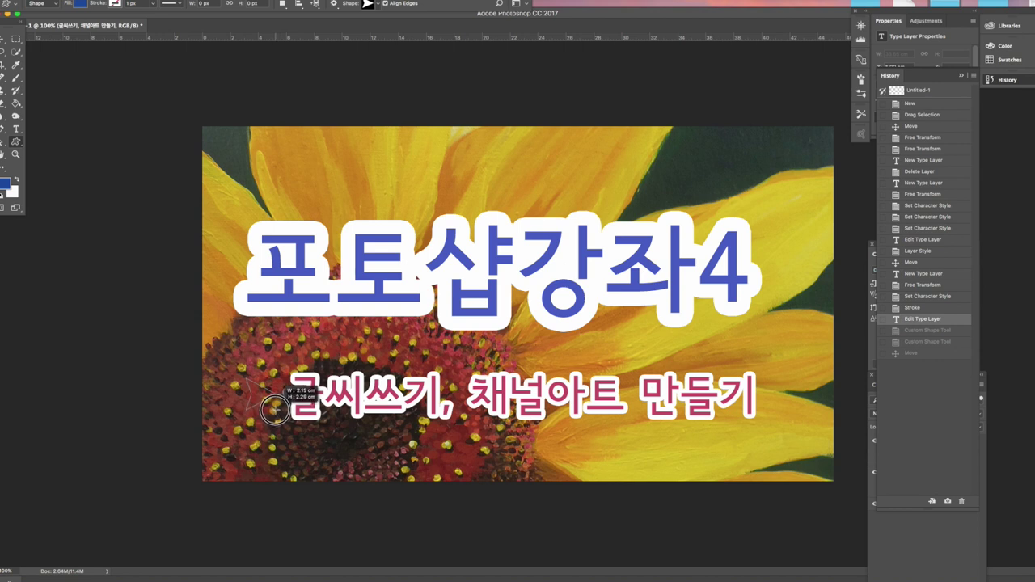
pyautogui.moveTo(275, 410); pyautogui.dragTo(275, 410)
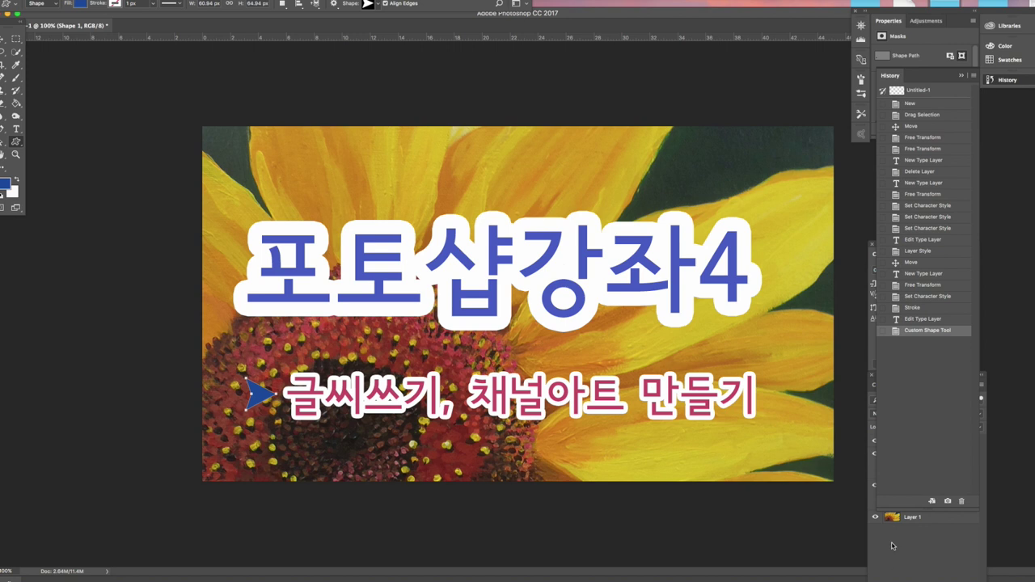
# Rasterize the arrowhead's shape layer so it becomes a pixel layer
pyautogui.click(934, 554)
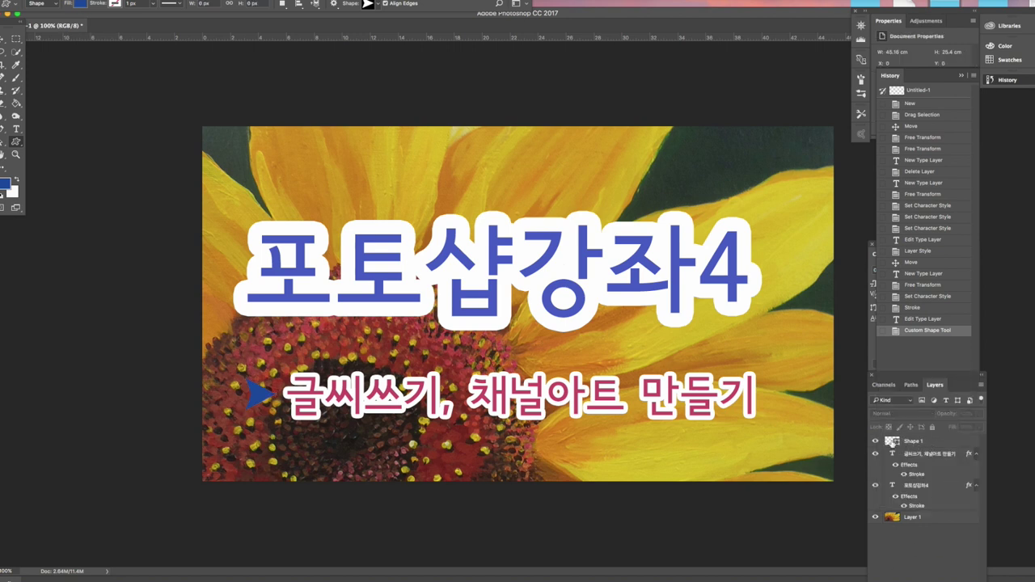
pyautogui.click(922, 443)
pyautogui.press('v')
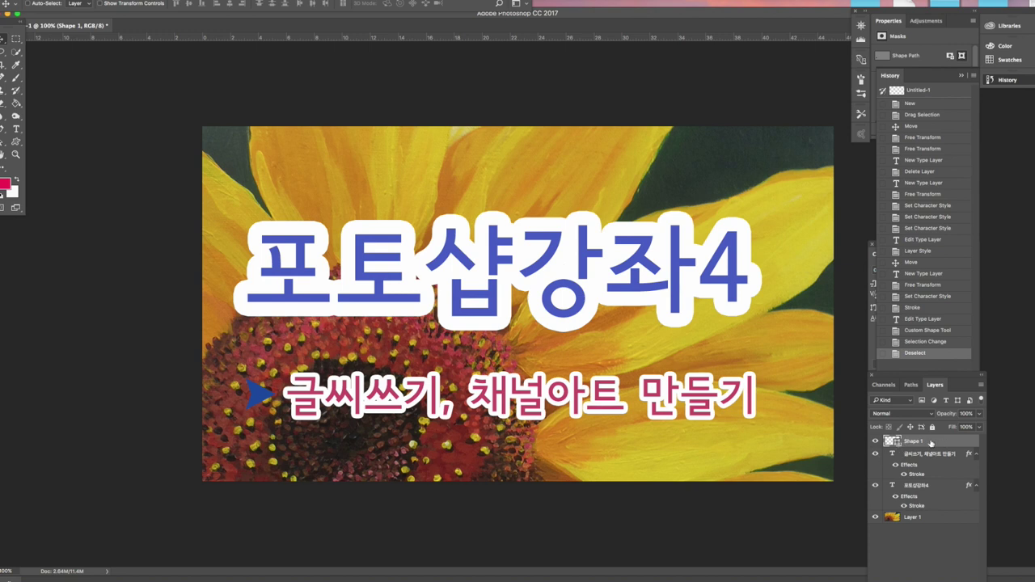
pyautogui.rightClick(930, 443)
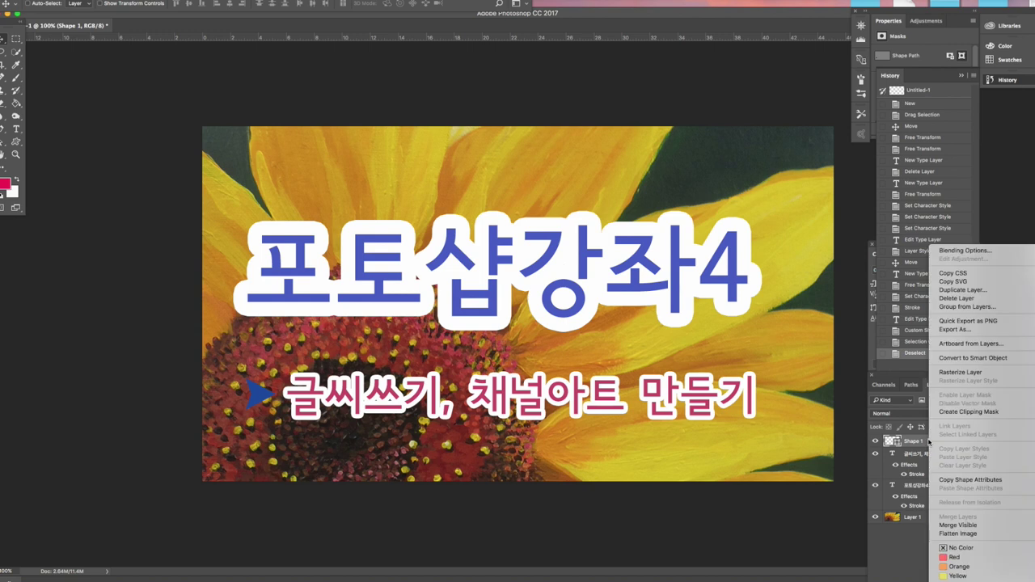
pyautogui.click(978, 374)
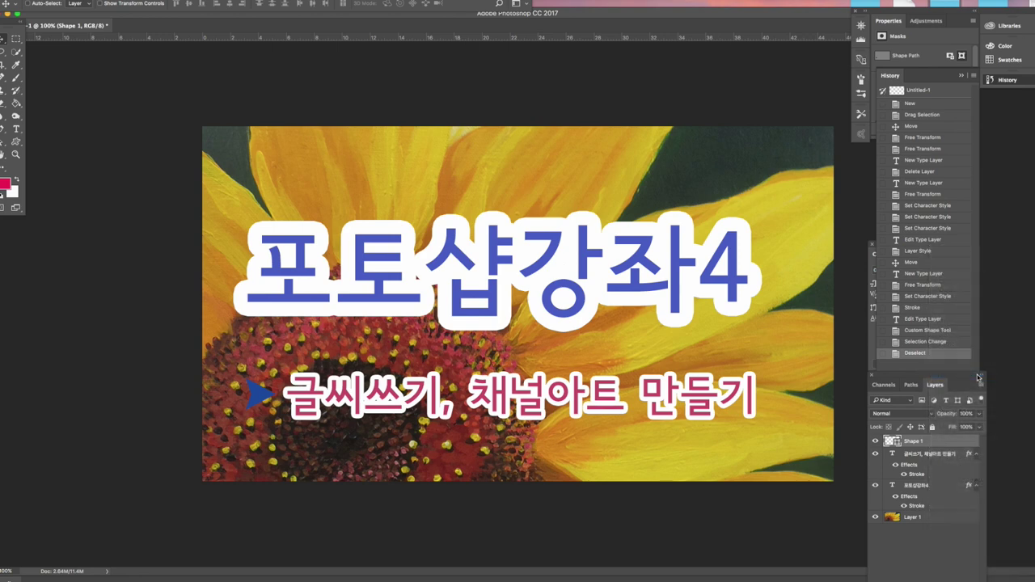
# Load the arrowhead as a selection, fill it with crimson #e2144a using the Paint Bucket, and give it a white stroke
pyautogui.keyDown('ctrl'); pyautogui.click(918, 443); pyautogui.keyUp('ctrl')
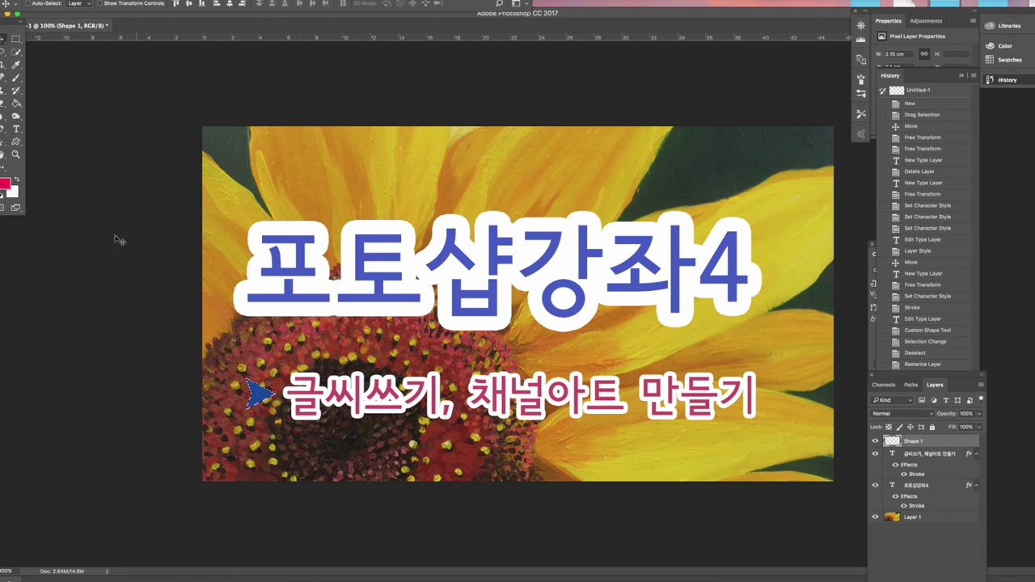
pyautogui.click(5, 185)
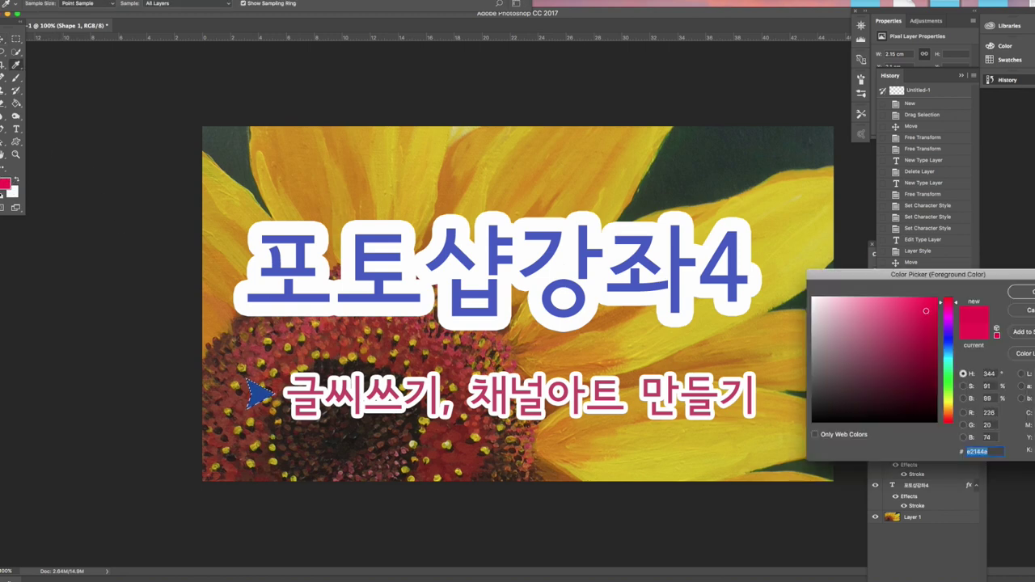
pyautogui.press('Return')
pyautogui.rightClick(16, 104)
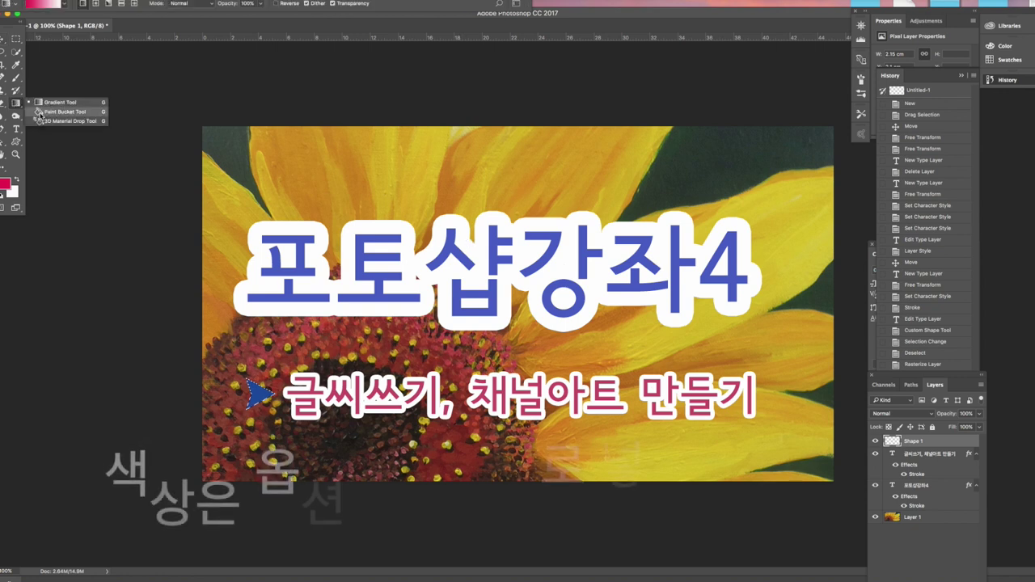
pyautogui.click(50, 110)
pyautogui.click(269, 395)
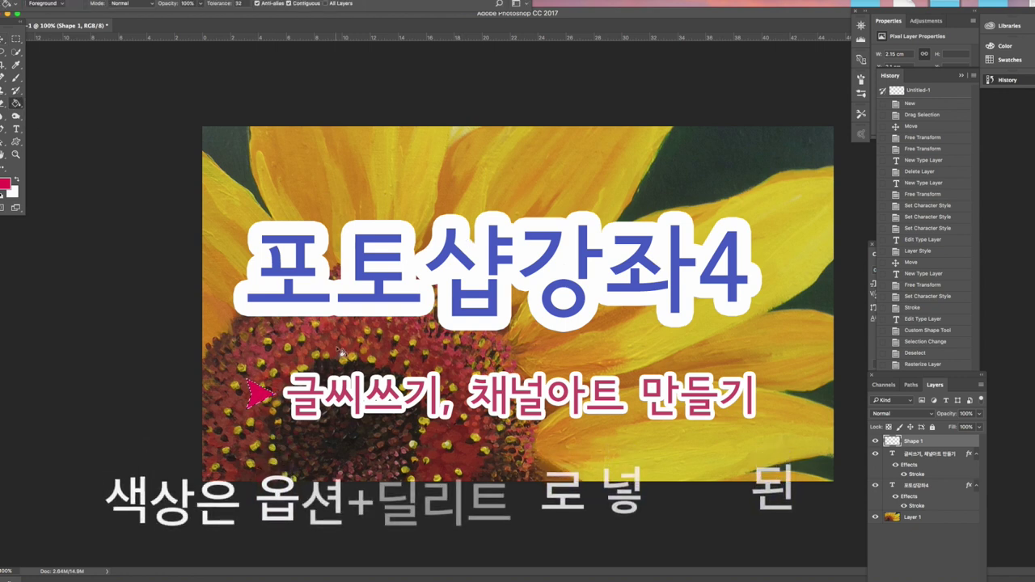
pyautogui.press('v')
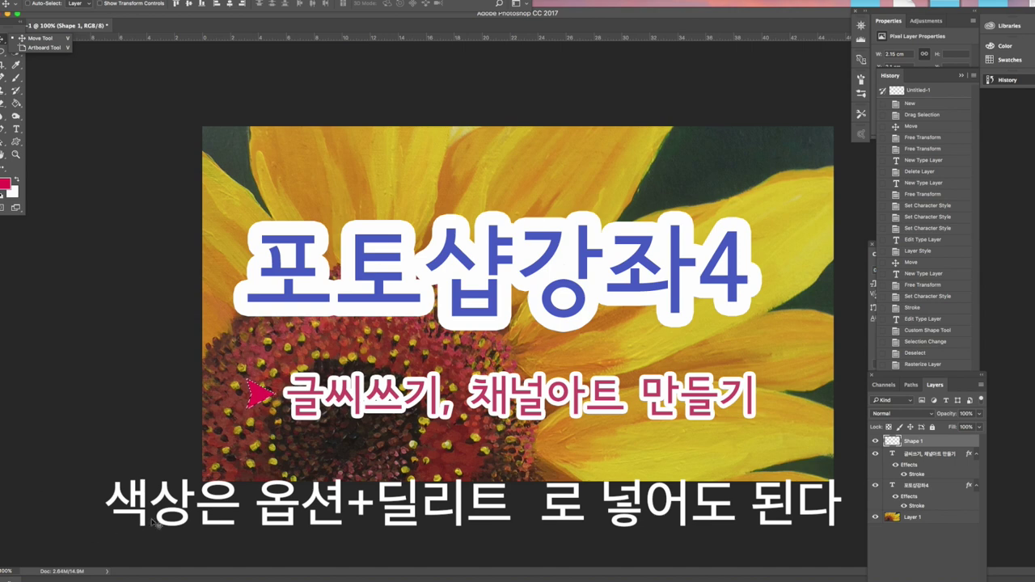
pyautogui.click(259, 532)
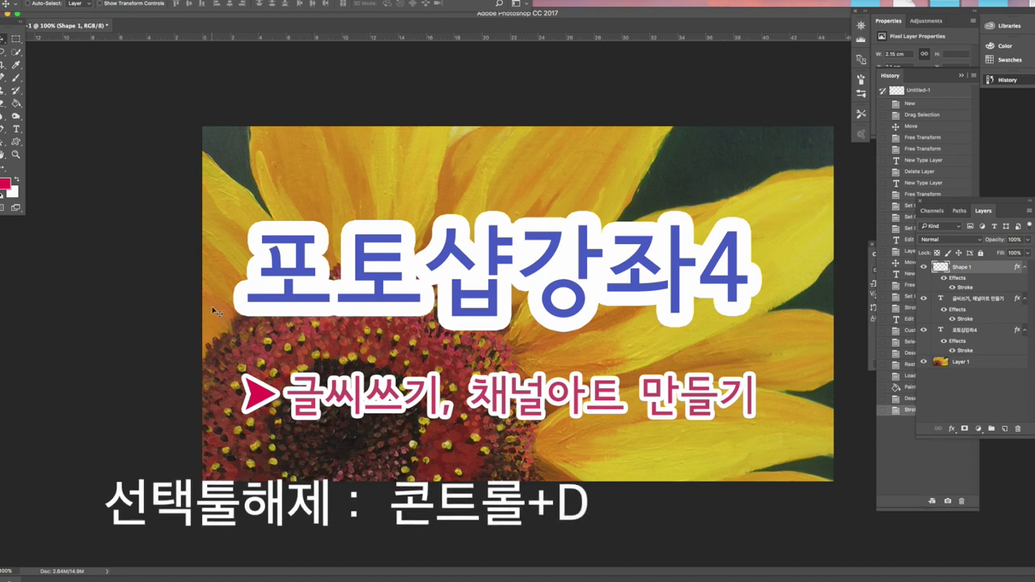
# Place a vertical guide at the canvas's horizontal centre, using the Free Transform box of the fully selected Layer 1 as reference
pyautogui.click(940, 363)
pyautogui.click(16, 39)
pyautogui.moveTo(841, 479); pyautogui.dragTo(144, 97)
pyautogui.hotkey('ctrl', 't')
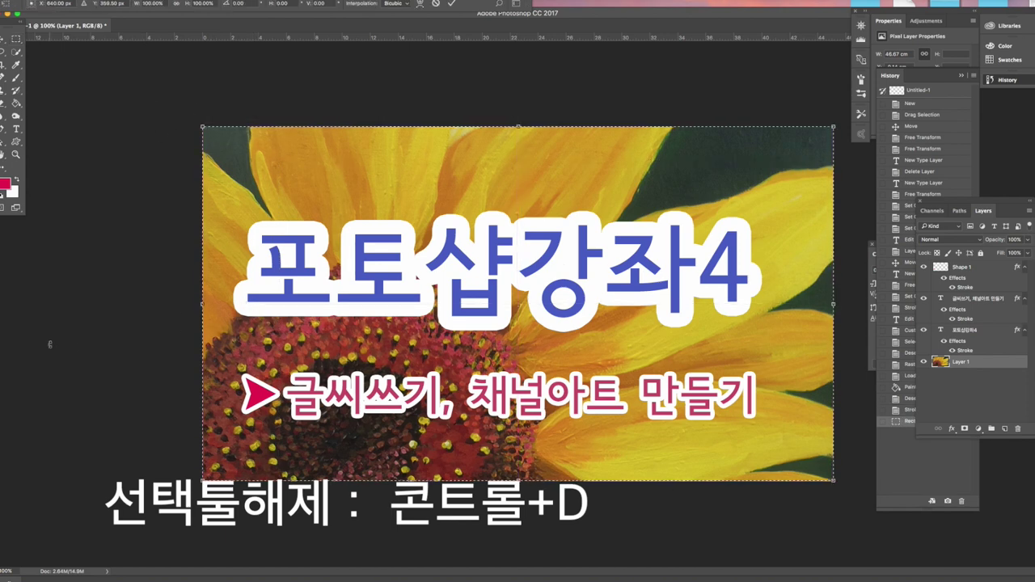
pyautogui.moveTo(27, 283); pyautogui.dragTo(517, 299)
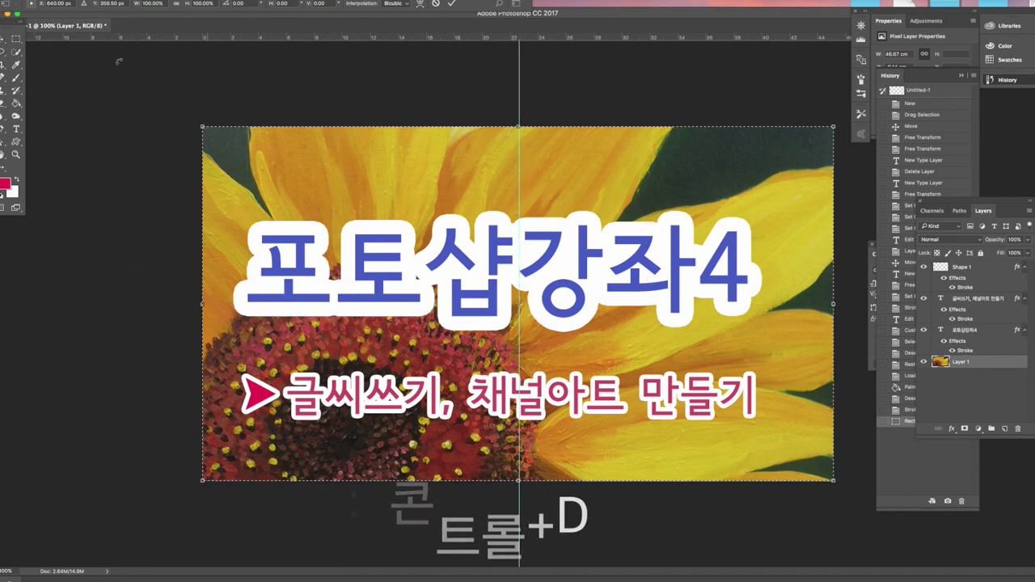
pyautogui.press('Return')
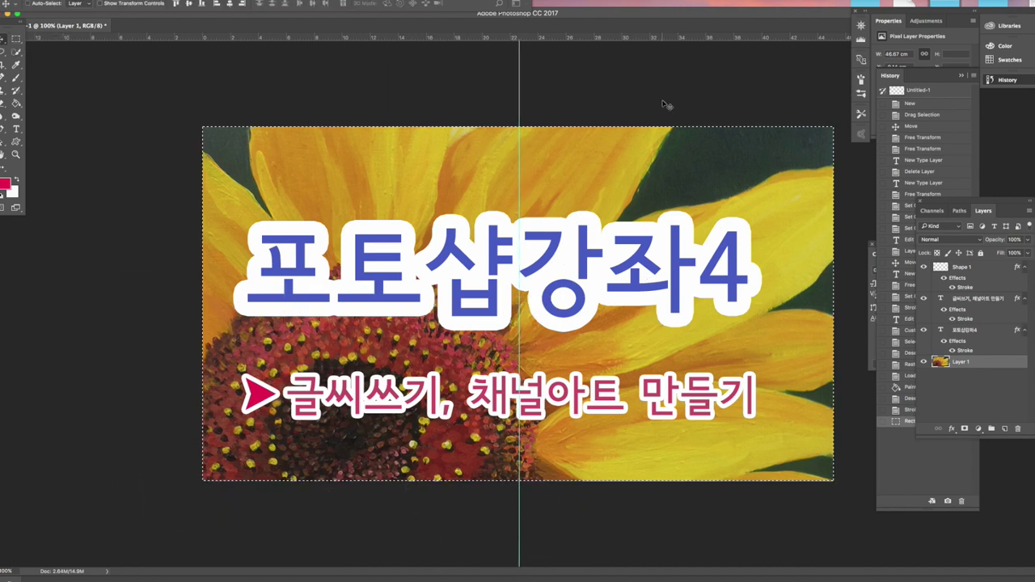
pyautogui.press('super+d')
# Move the 포토샵강좌4 title sideways with Free Transform so it is centred on the vertical guide
pyautogui.click(599, 280)
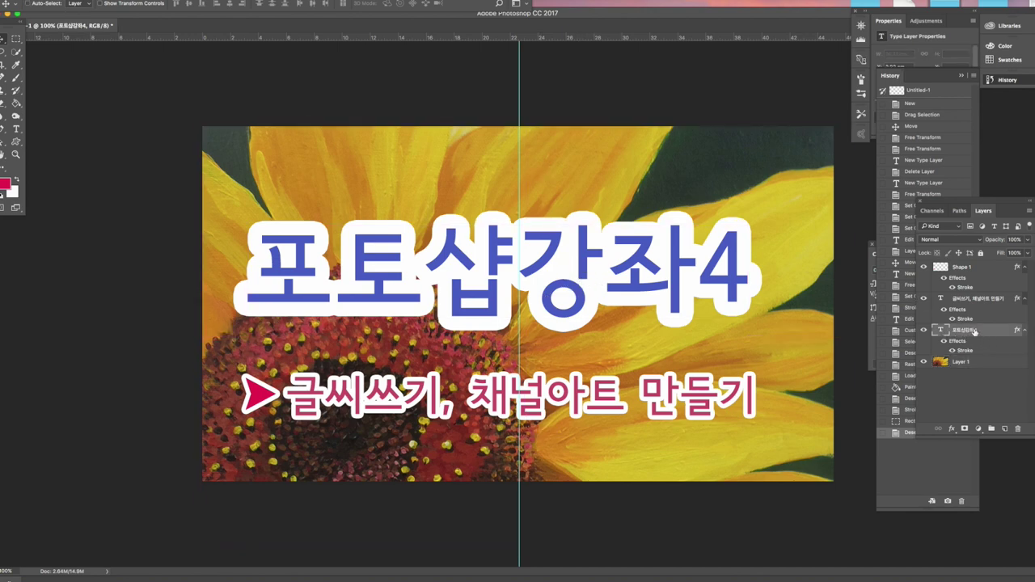
pyautogui.press('super+t')
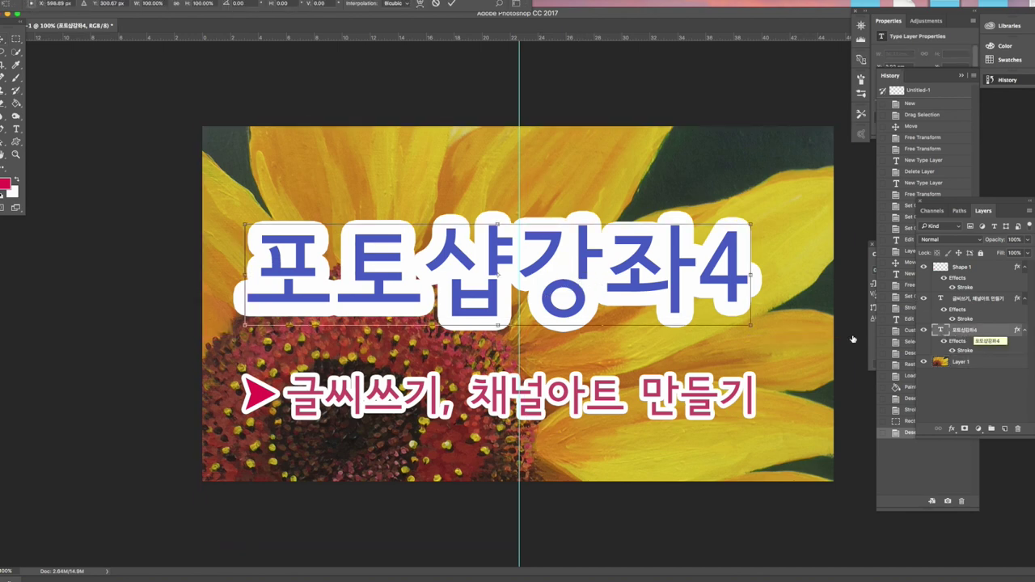
pyautogui.moveTo(483, 291); pyautogui.dragTo(507, 287)
pyautogui.press('Return')
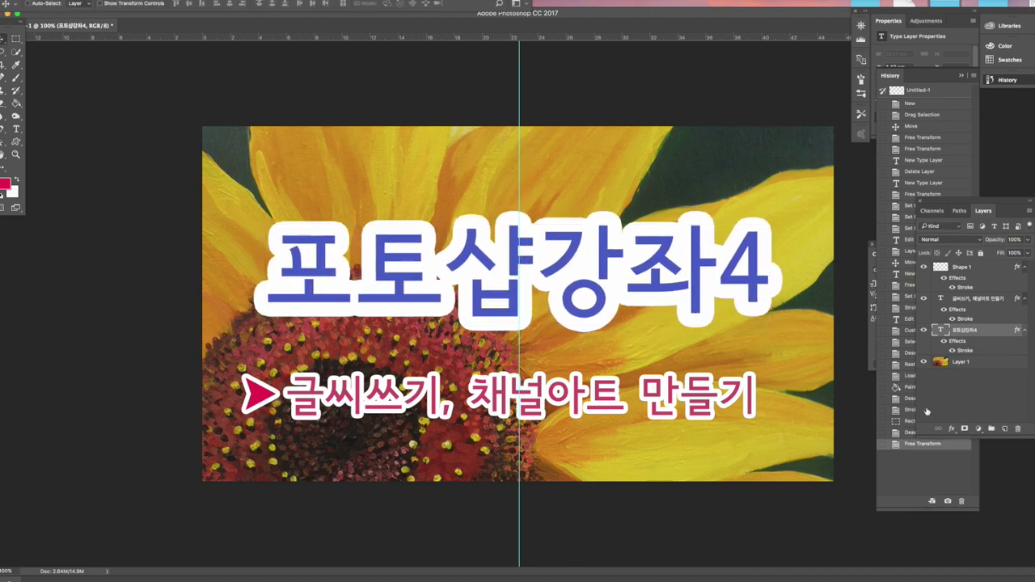
# Link the subtitle and arrowhead layers and move them together so they are centred on the vertical guide beneath the title
pyautogui.click(978, 301)
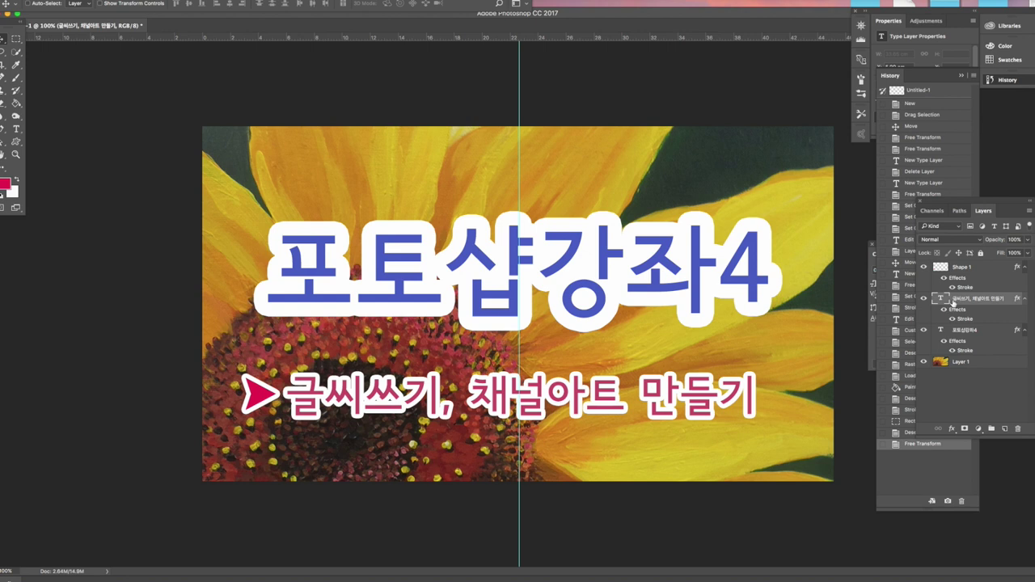
pyautogui.hotkey('shift', 'Right')
pyautogui.click(964, 268)
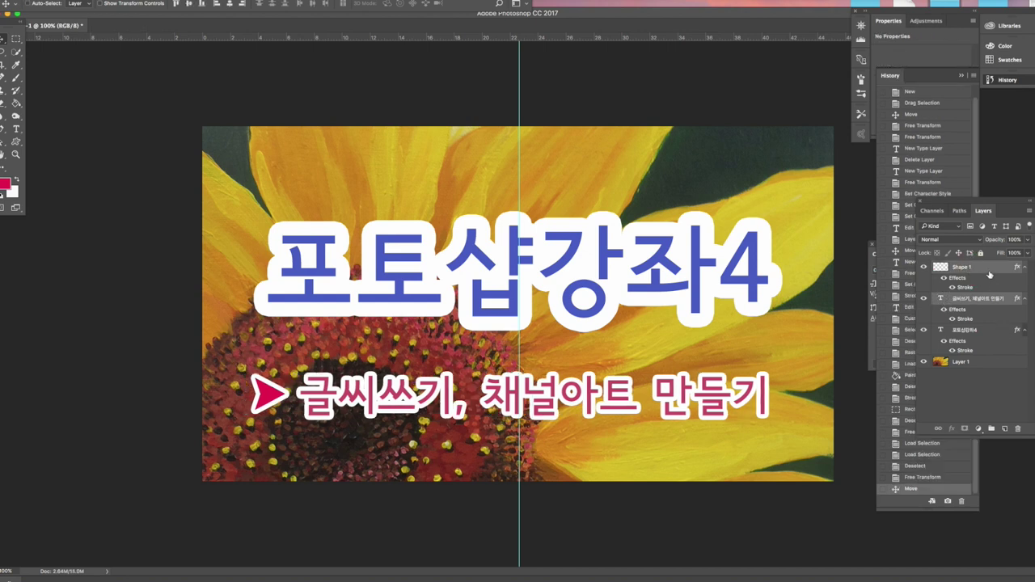
pyautogui.click(938, 429)
pyautogui.moveTo(574, 399)
pyautogui.mouseDown()
pyautogui.moveTo(599, 396)
pyautogui.moveTo(579, 389)
pyautogui.mouseUp()
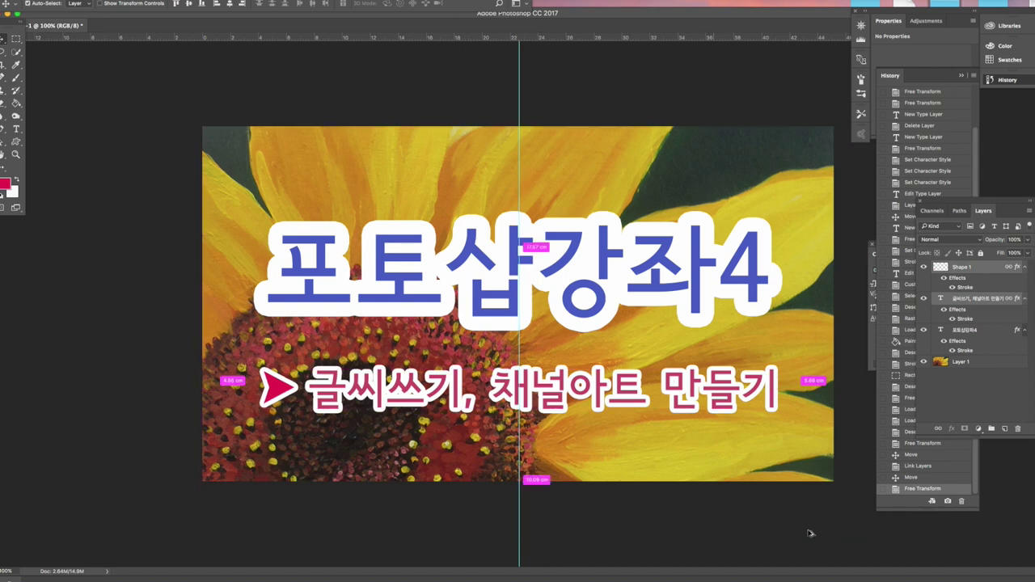
# Save the thumbnail document in Photoshop format as 미리보기.psd with Maximize Compatibility on
pyautogui.press('super+s')
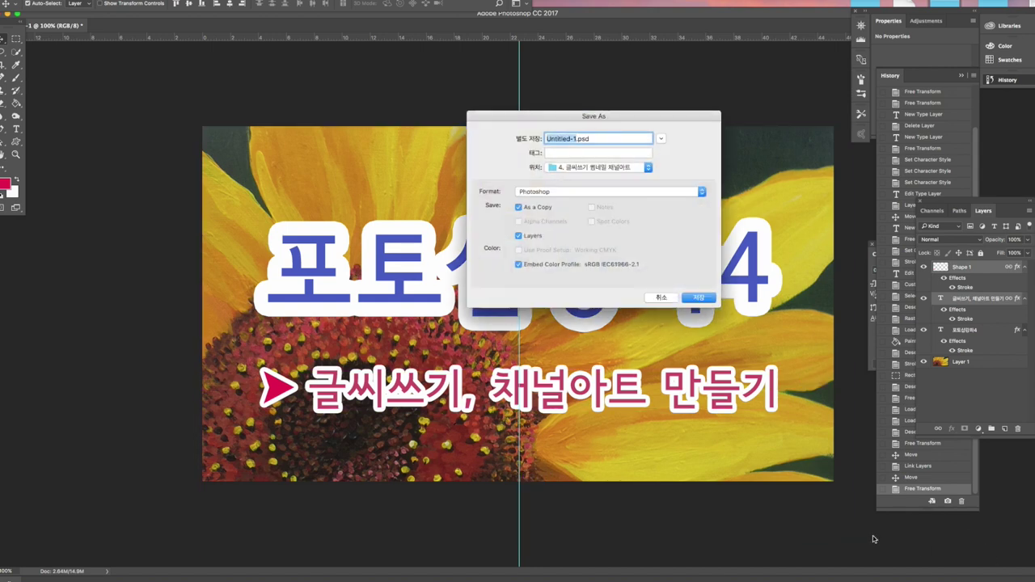
pyautogui.click(590, 194)
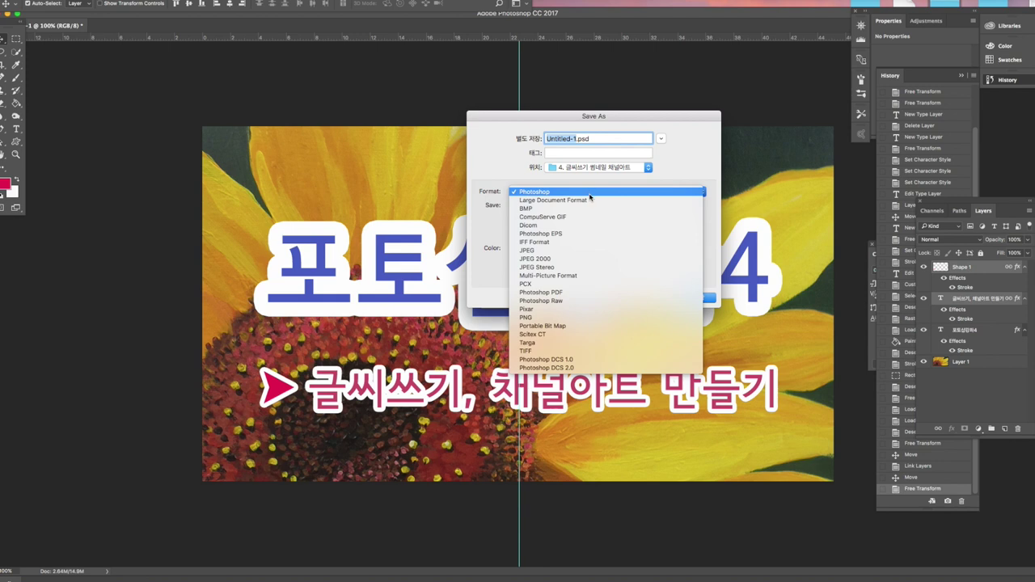
pyautogui.click(589, 194)
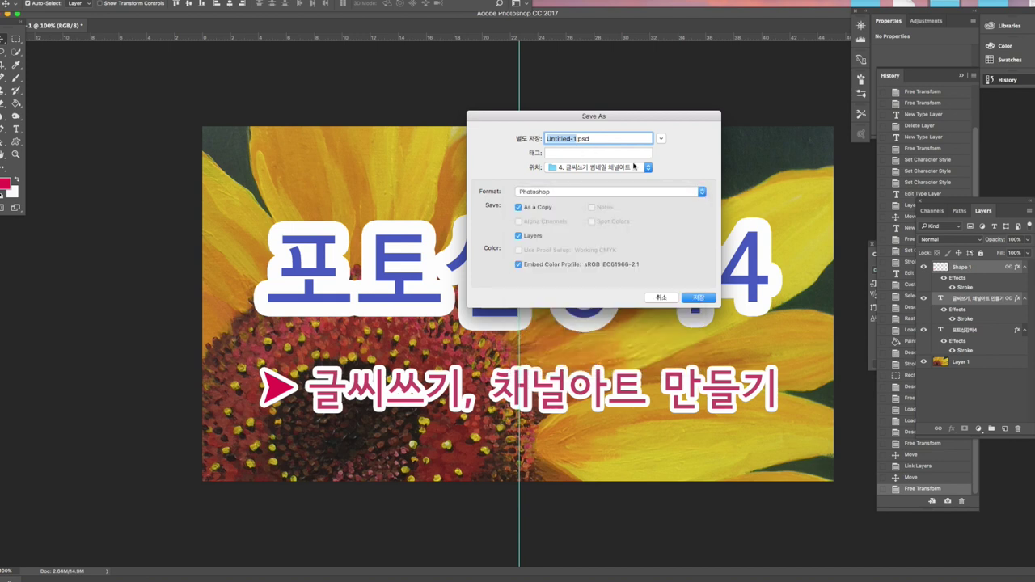
pyautogui.press('BackSpace')
pyautogui.write('미리보기')
pyautogui.press('Return')
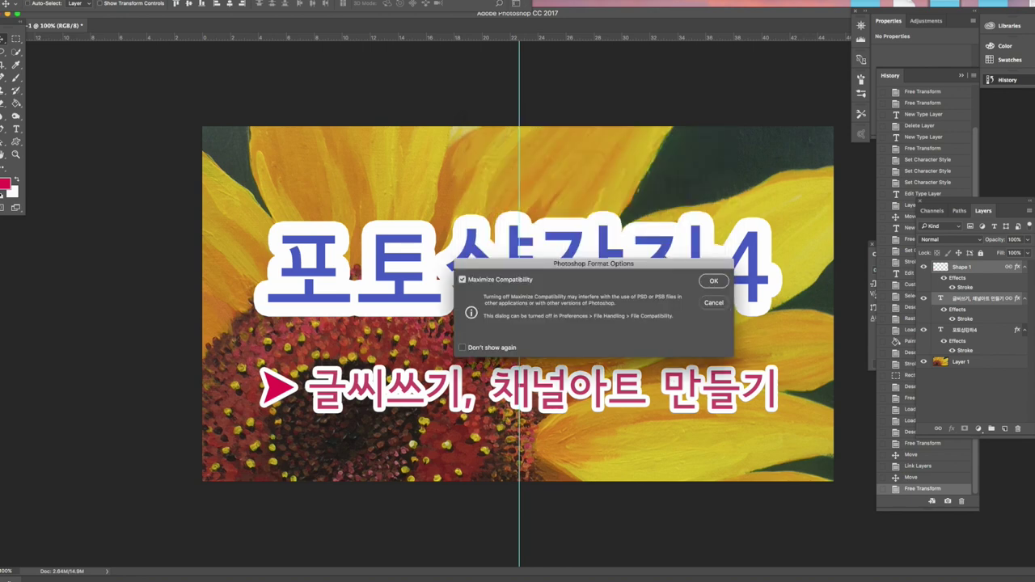
pyautogui.click(715, 283)
# Close the document and reopen 미리보기.psd from the 4. 글씨쓰기 썸네일 채널아트 folder
pyautogui.press('super+w')
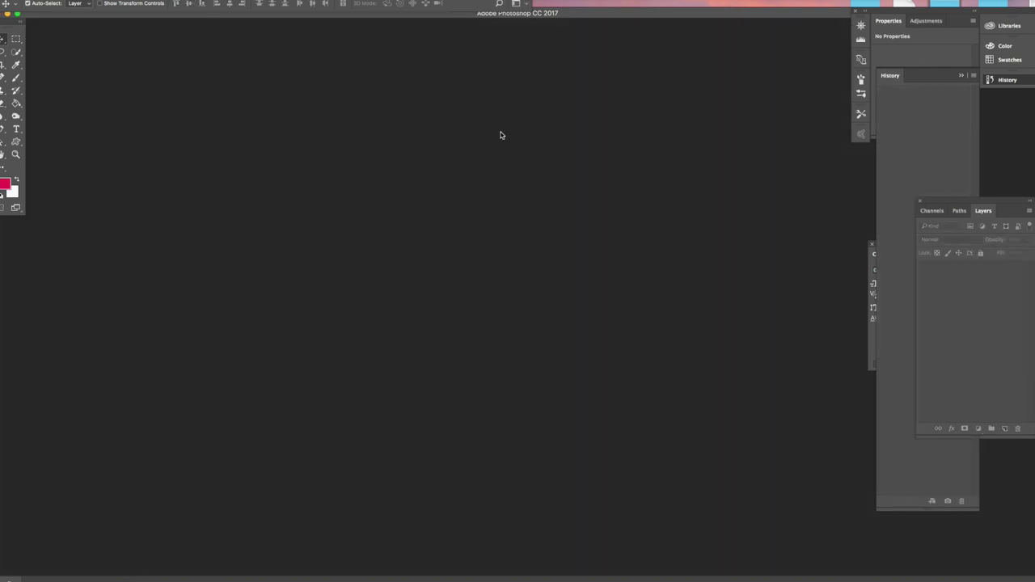
pyautogui.press('super+o')
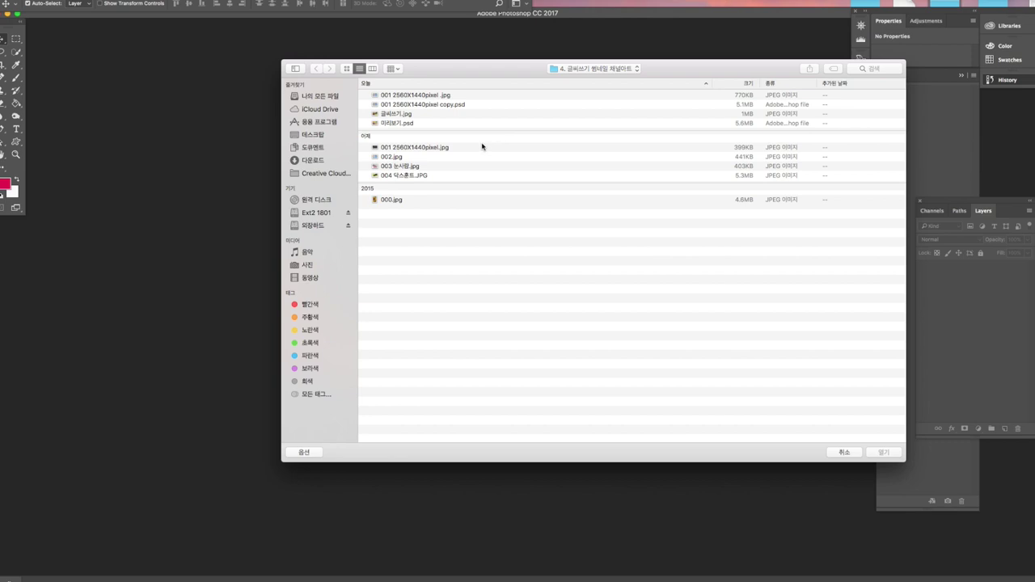
pyautogui.click(410, 125)
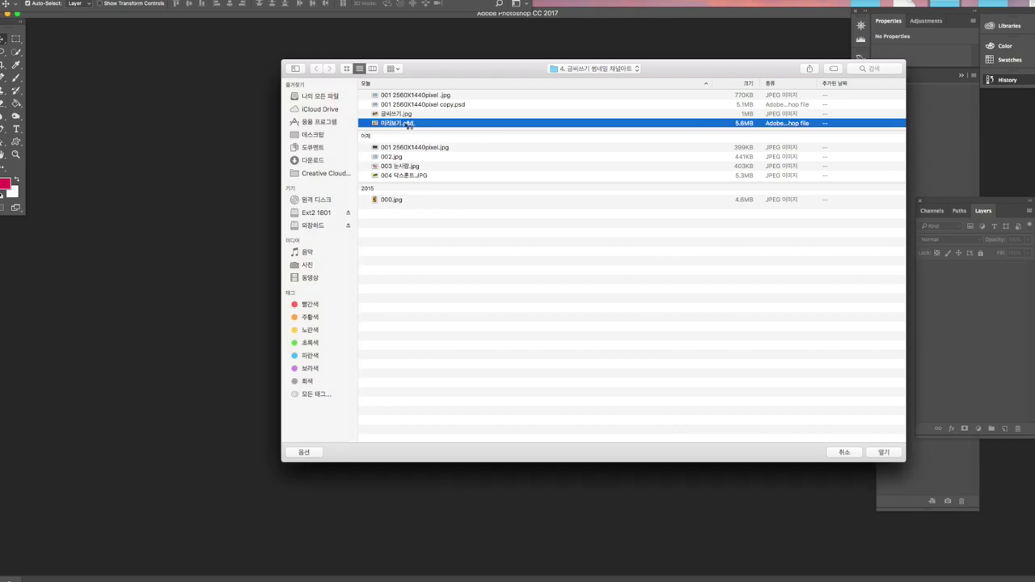
pyautogui.doubleClick(410, 125)
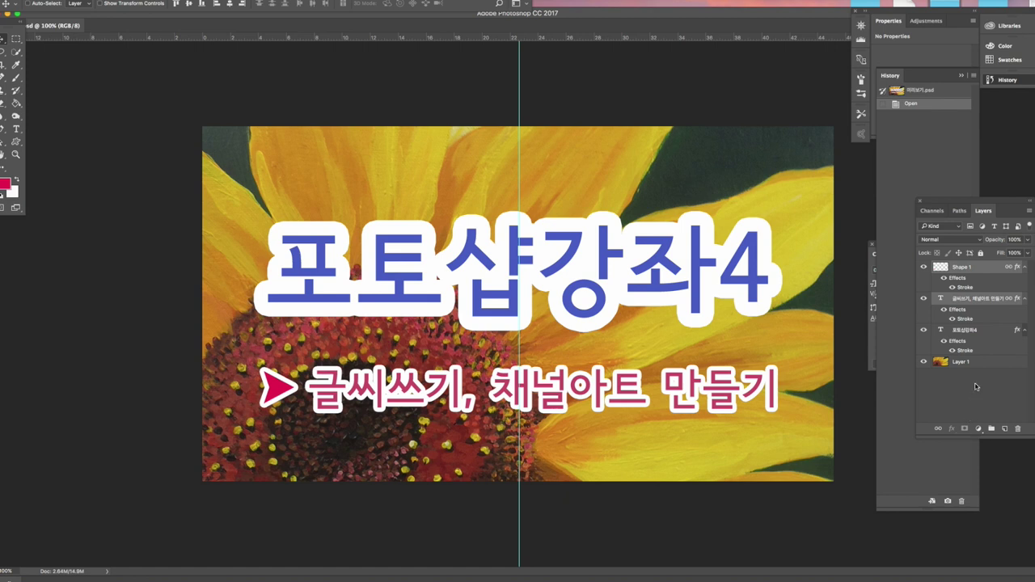
# Examine the reopened file's layers by hiding and showing Layer 1, the title, the subtitle and Shape 1 one at a time
pyautogui.click(966, 364)
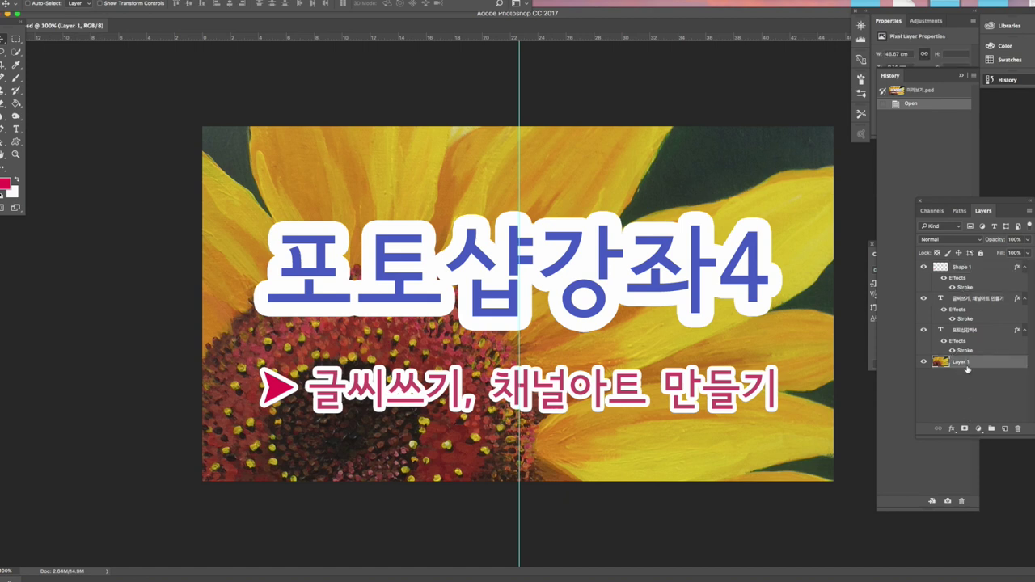
pyautogui.click(923, 362)
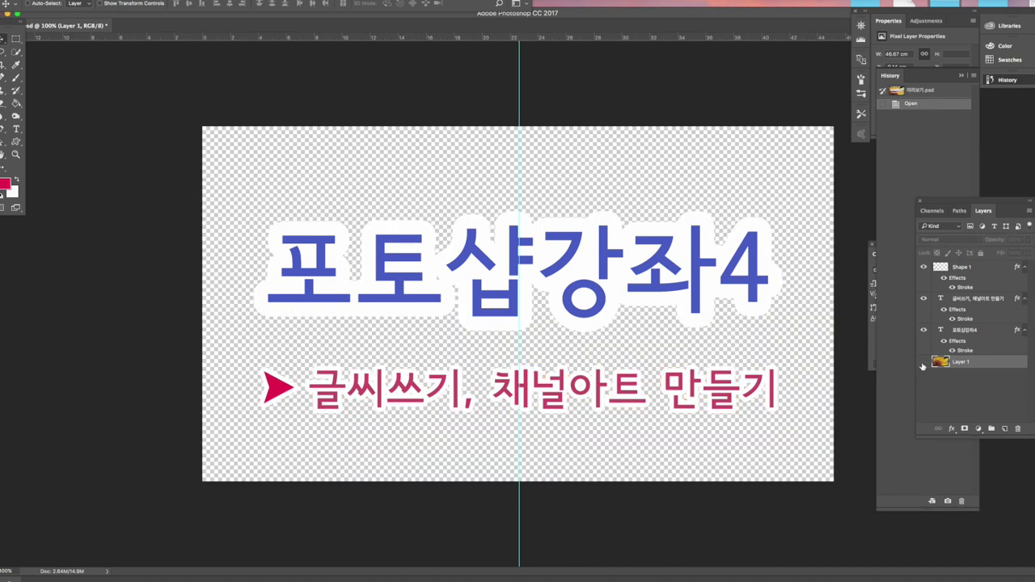
pyautogui.click(924, 362)
pyautogui.click(923, 330)
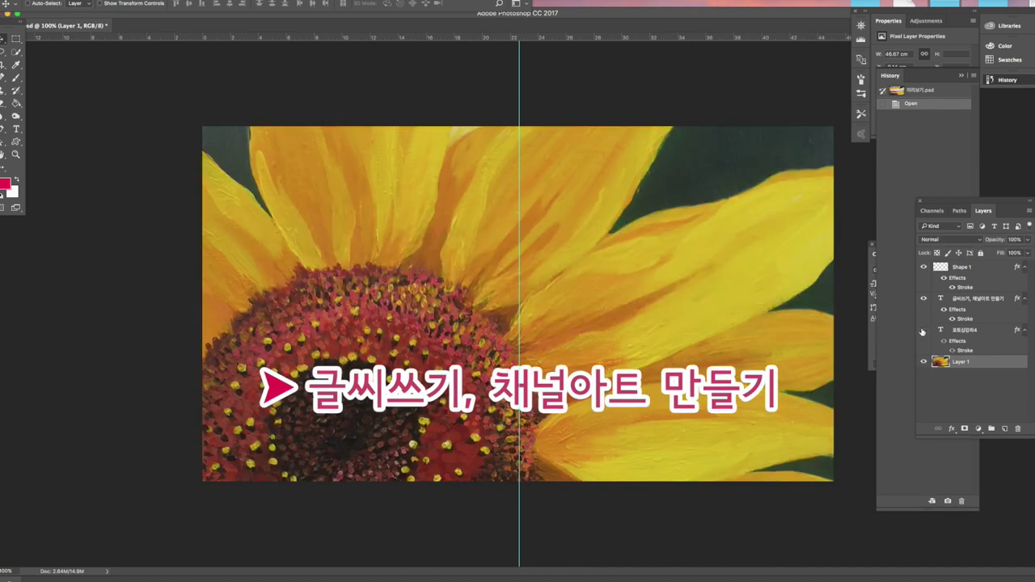
pyautogui.click(924, 330)
pyautogui.click(923, 298)
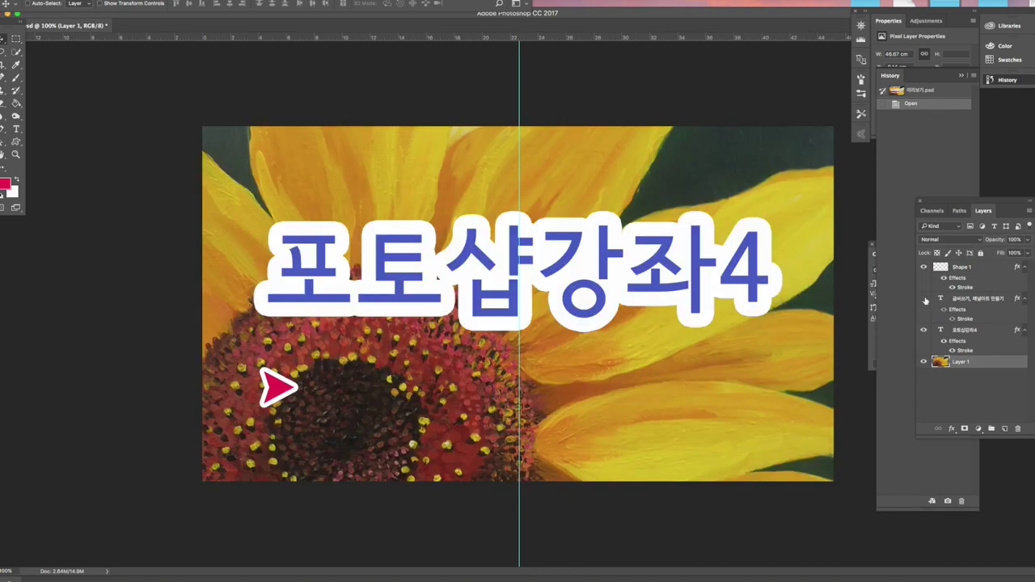
pyautogui.click(924, 298)
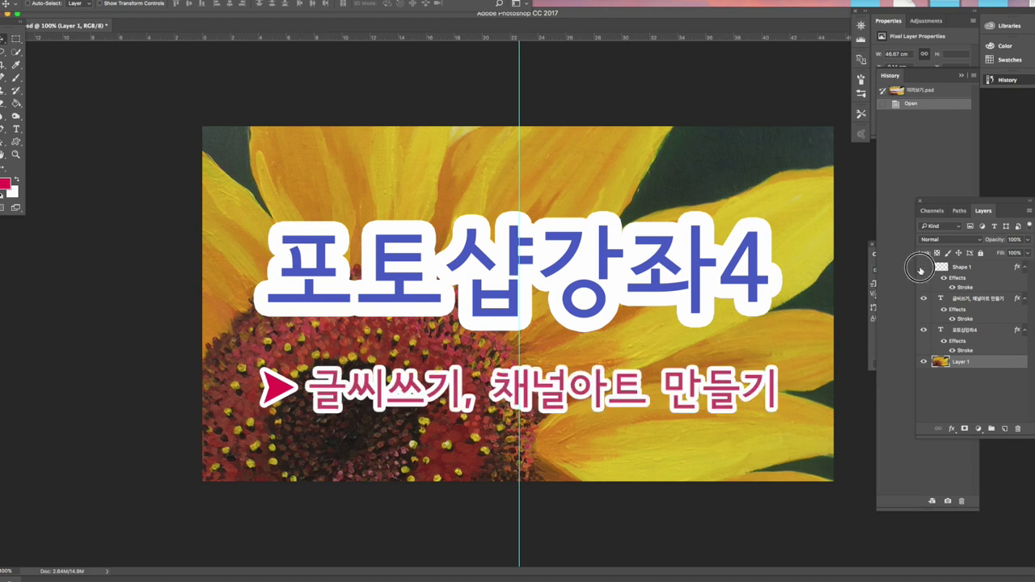
pyautogui.click(922, 268)
pyautogui.click(923, 267)
pyautogui.click(962, 305)
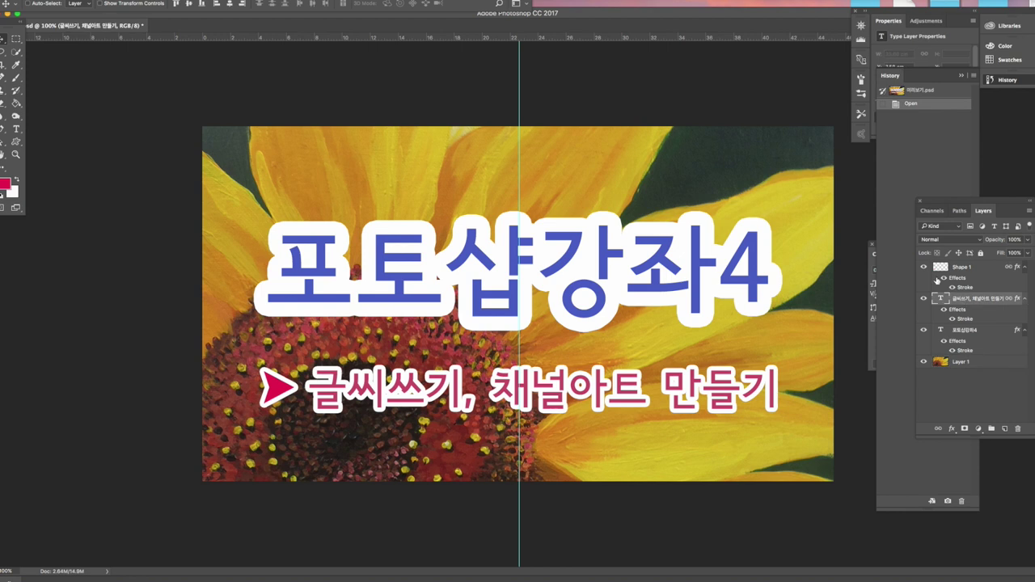
pyautogui.click(956, 269)
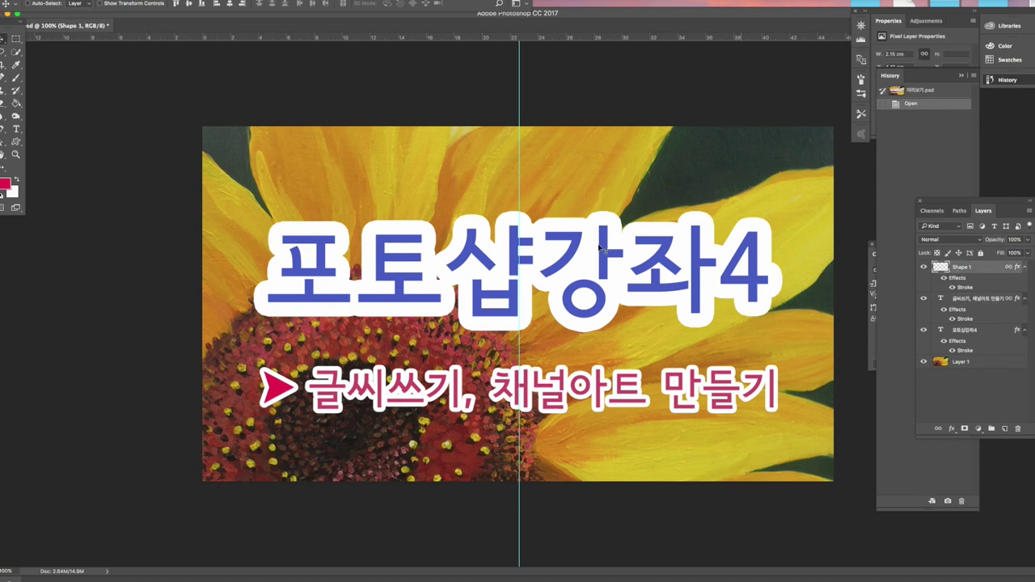
# Check that the 포토샵강좌4 title is still editable by selecting 샵 with the Horizontal Type tool, and return to the Move tool
pyautogui.click(17, 130)
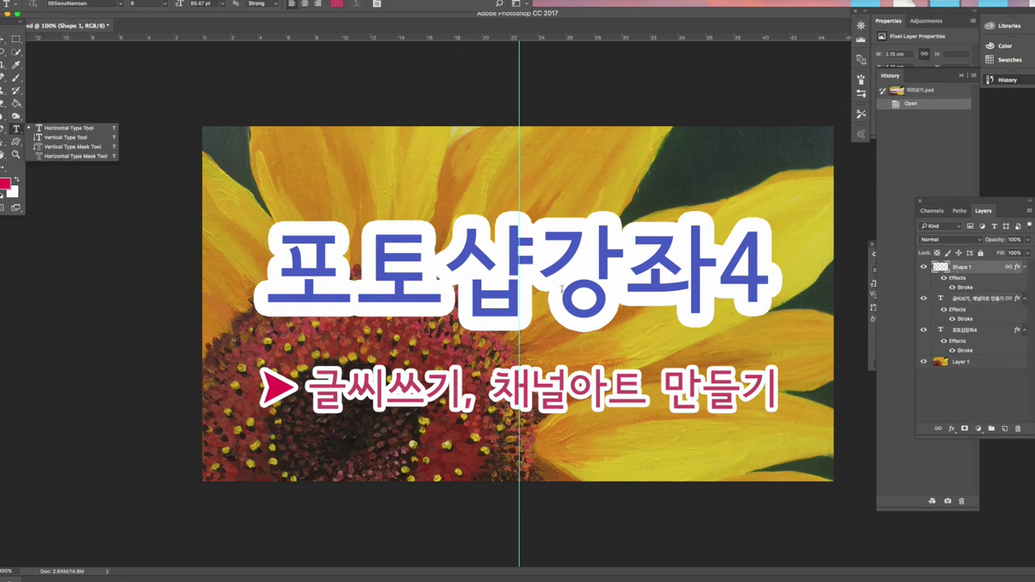
pyautogui.moveTo(442, 296); pyautogui.dragTo(535, 299)
pyautogui.hotkey('ctrl', 'Return')
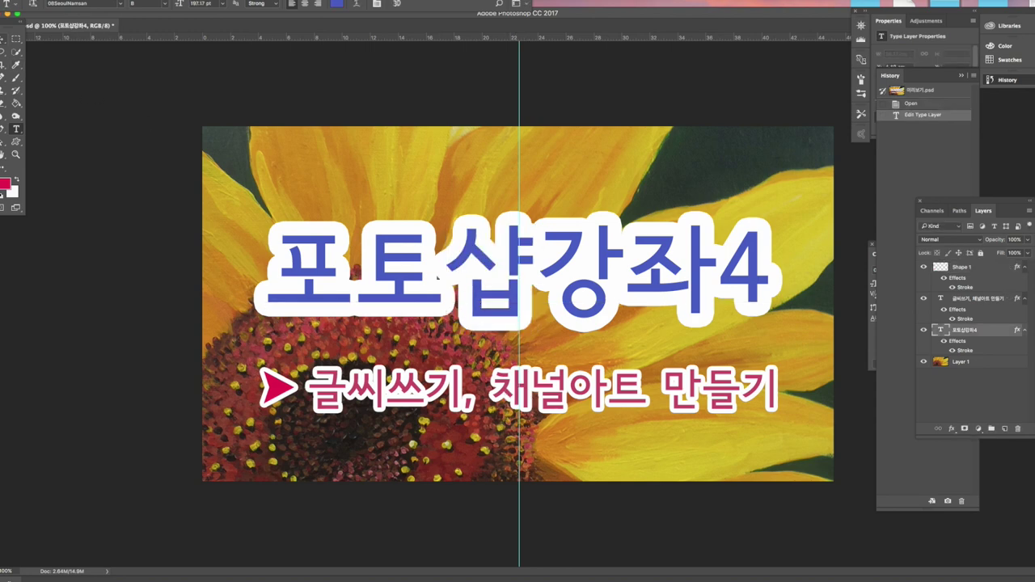
pyautogui.click(7, 39)
# Save a JPEG copy named 미리보기 copy.jpg at Maximum quality 12 and close the document without saving its changes
pyautogui.hotkey('ctrl', 'shift', 's')
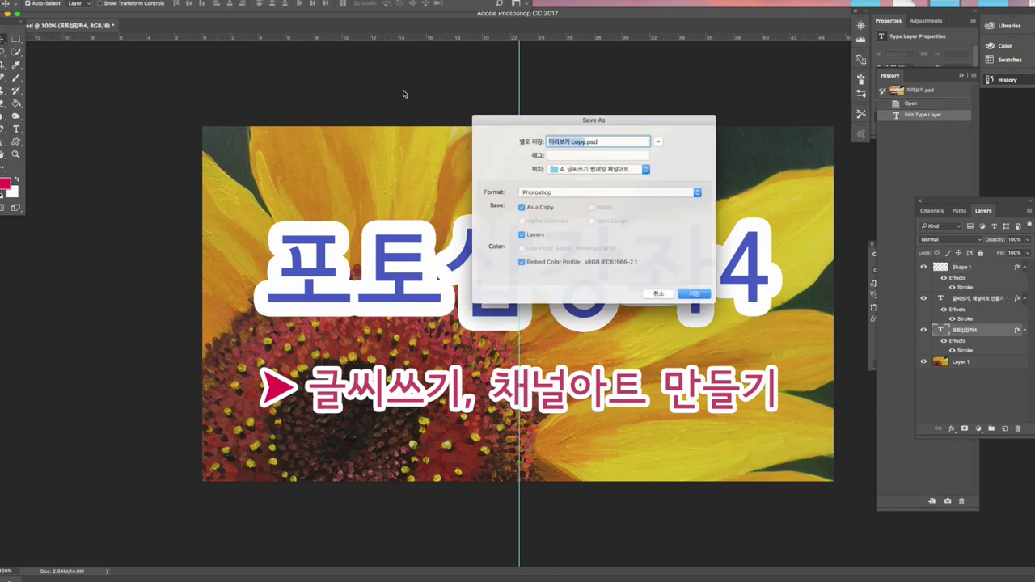
pyautogui.click(575, 195)
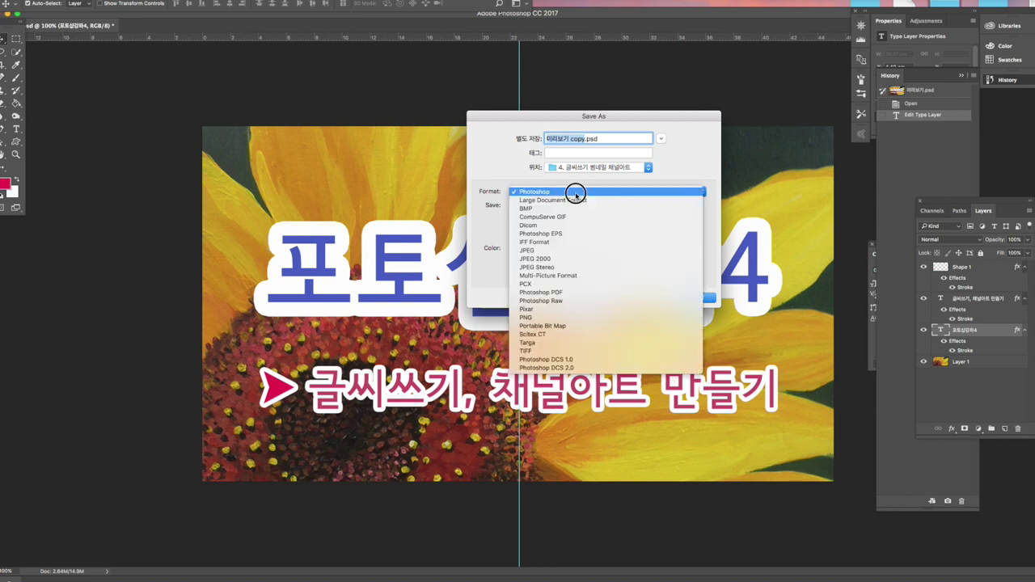
pyautogui.click(574, 250)
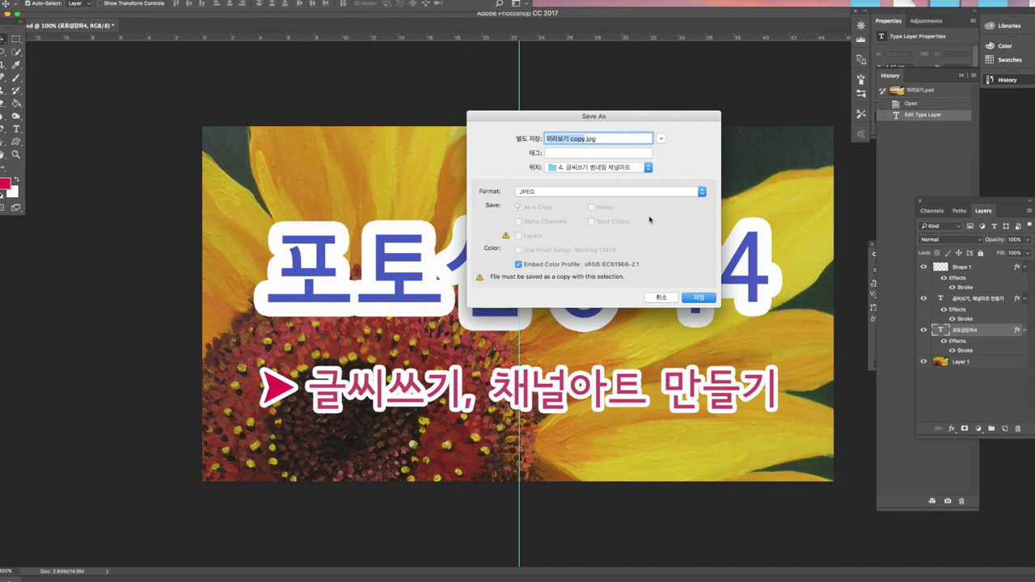
pyautogui.click(703, 301)
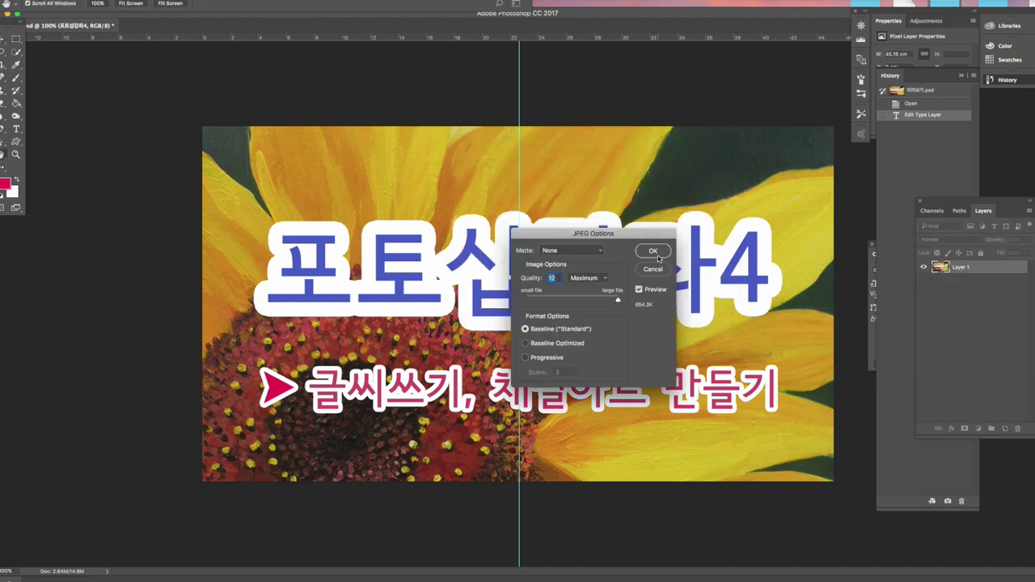
pyautogui.click(659, 259)
pyautogui.press('super+w')
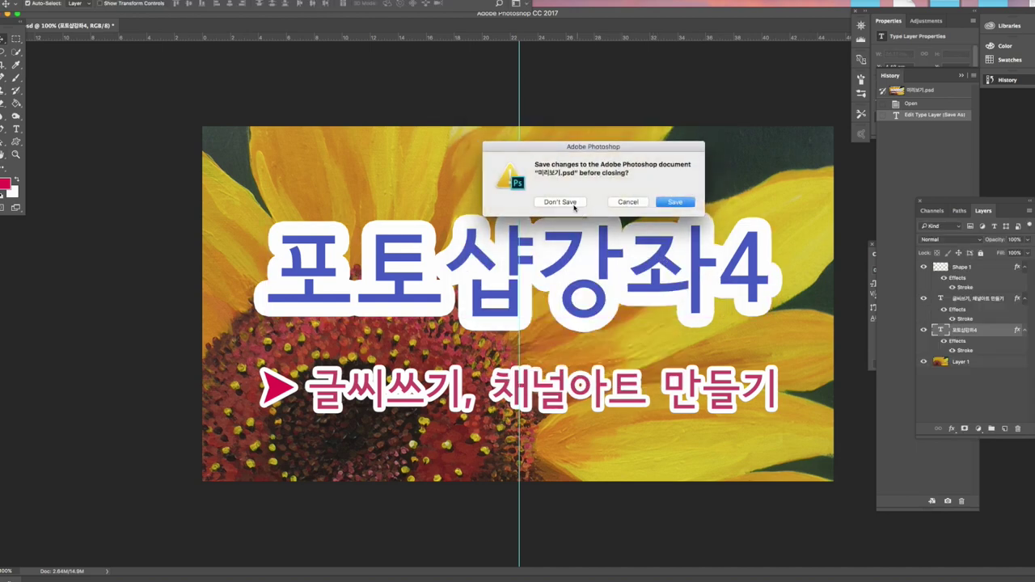
pyautogui.click(522, 195)
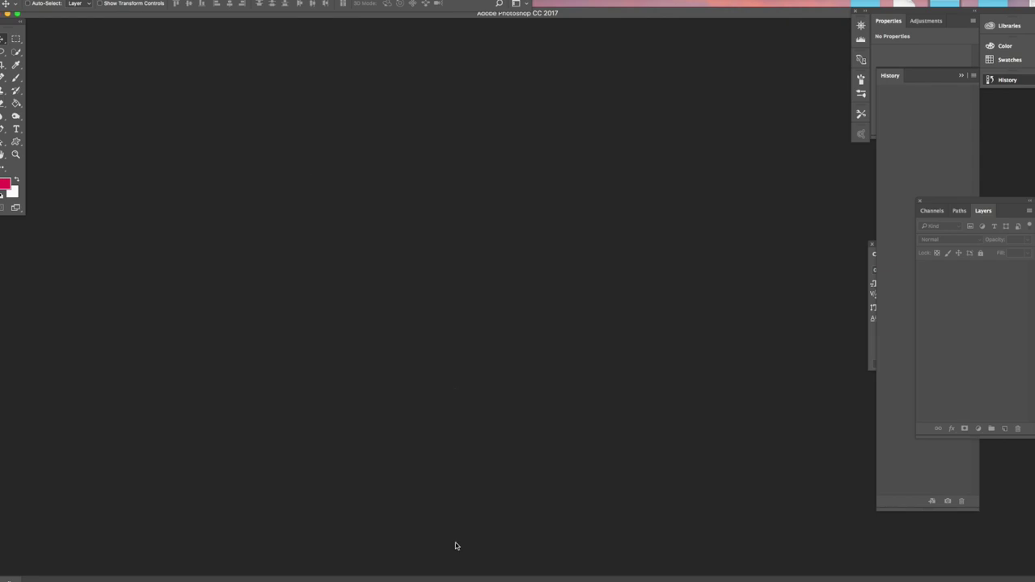
# Switch to the Safari window with the 작은서랍 YouTube channel and open the 포토샵강좌 3 video's edit page
pyautogui.rightClick(311, 580)
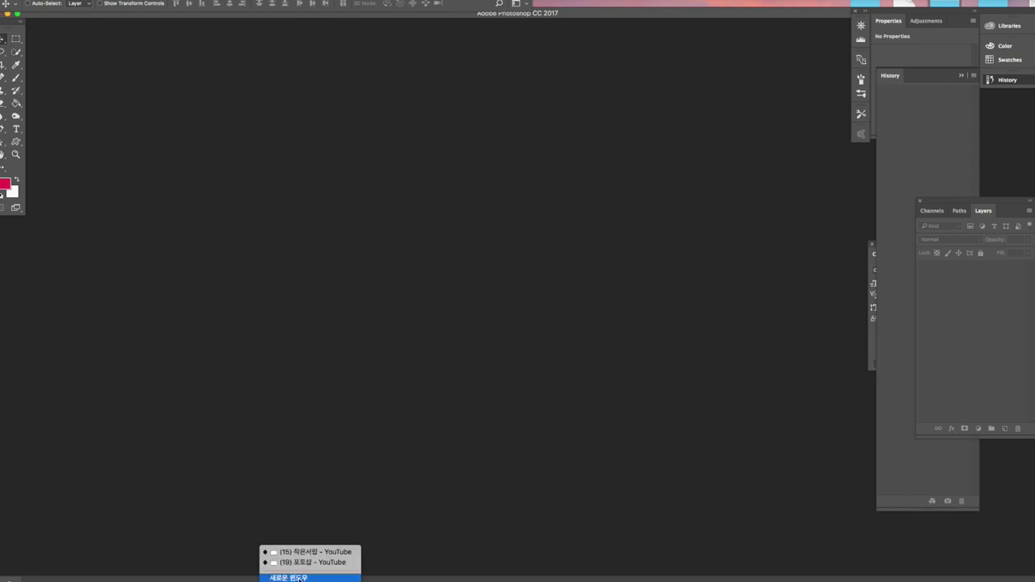
pyautogui.click(308, 553)
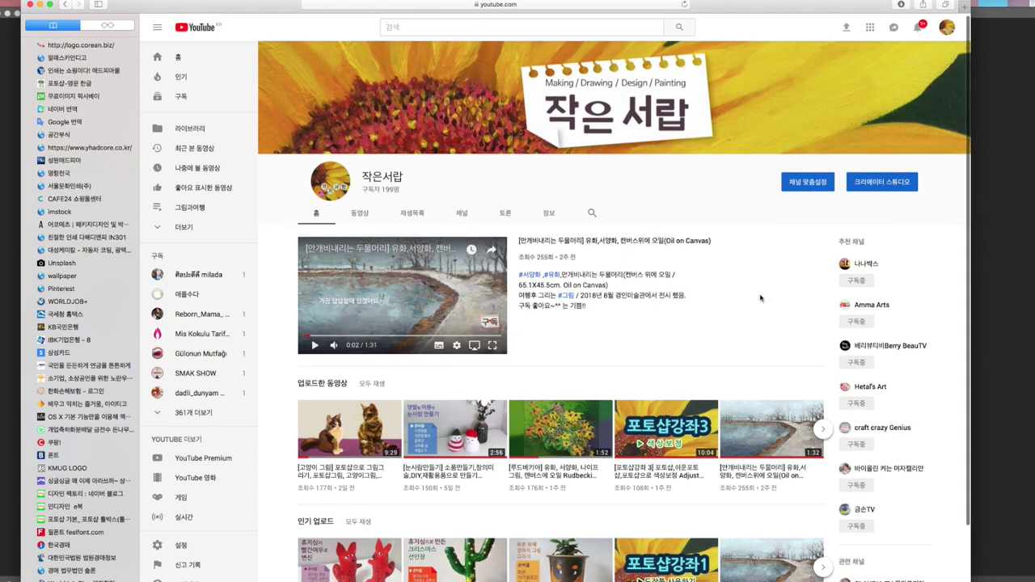
pyautogui.scroll(-2, 761, 299)
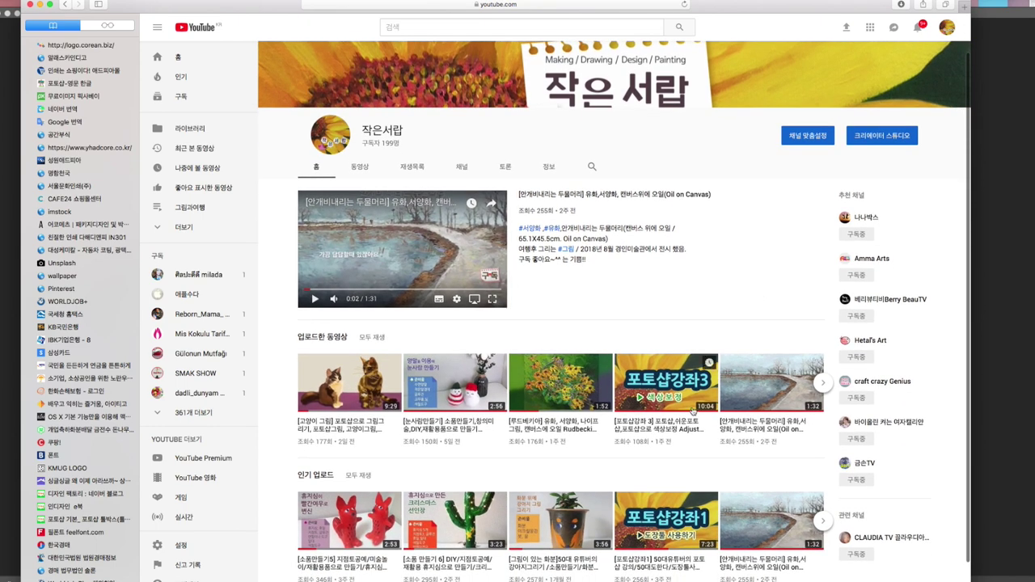
pyautogui.click(700, 400)
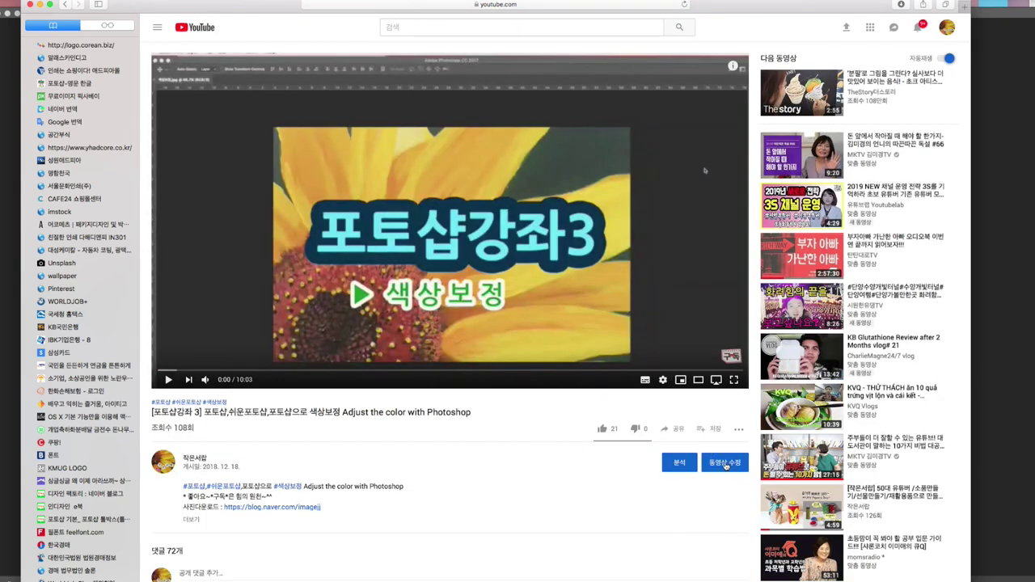
pyautogui.click(726, 464)
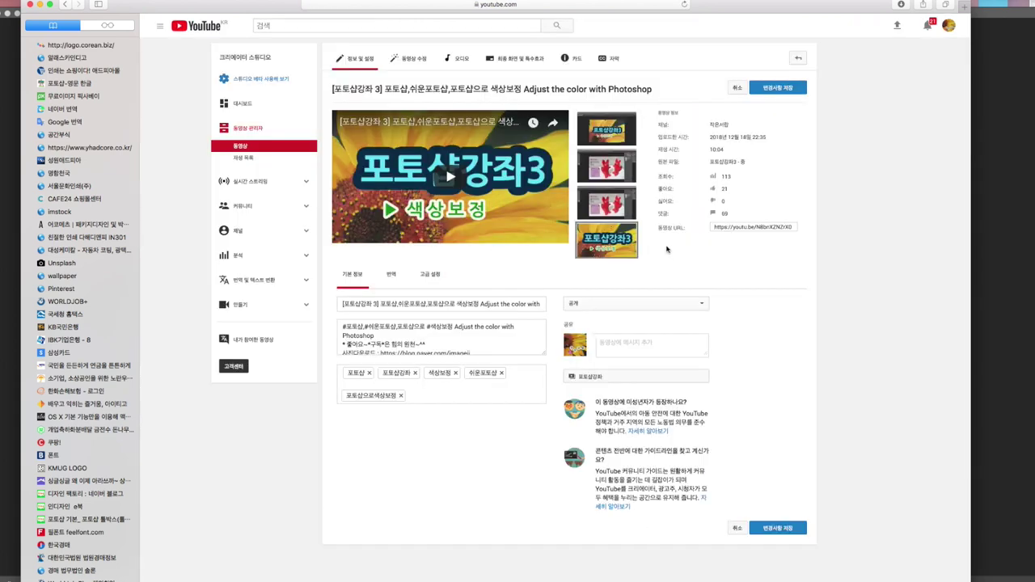
# Replace the video's custom thumbnail by uploading 미리보기 copy.jpg
pyautogui.moveTo(628, 243)
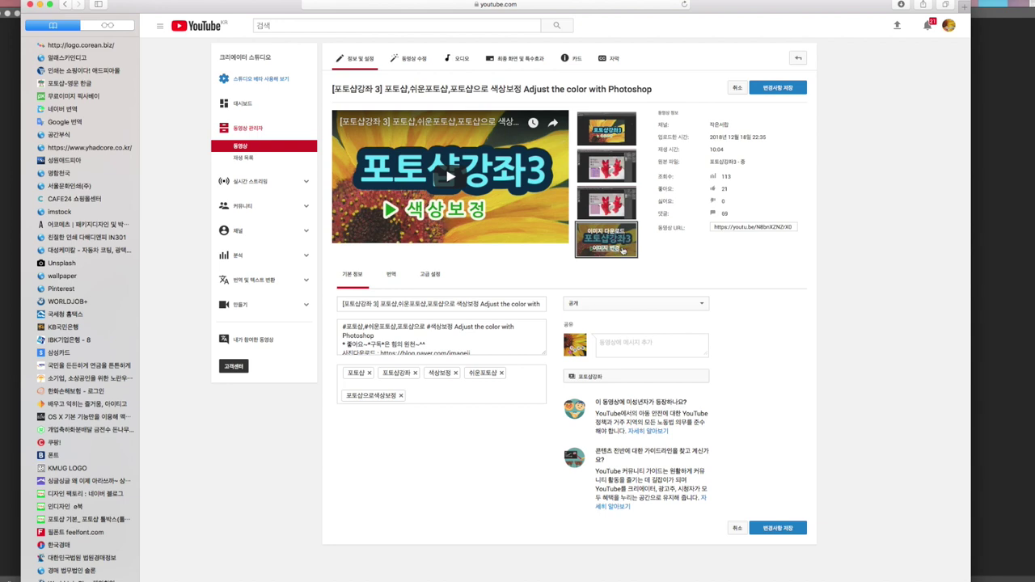
pyautogui.click(621, 251)
pyautogui.click(458, 78)
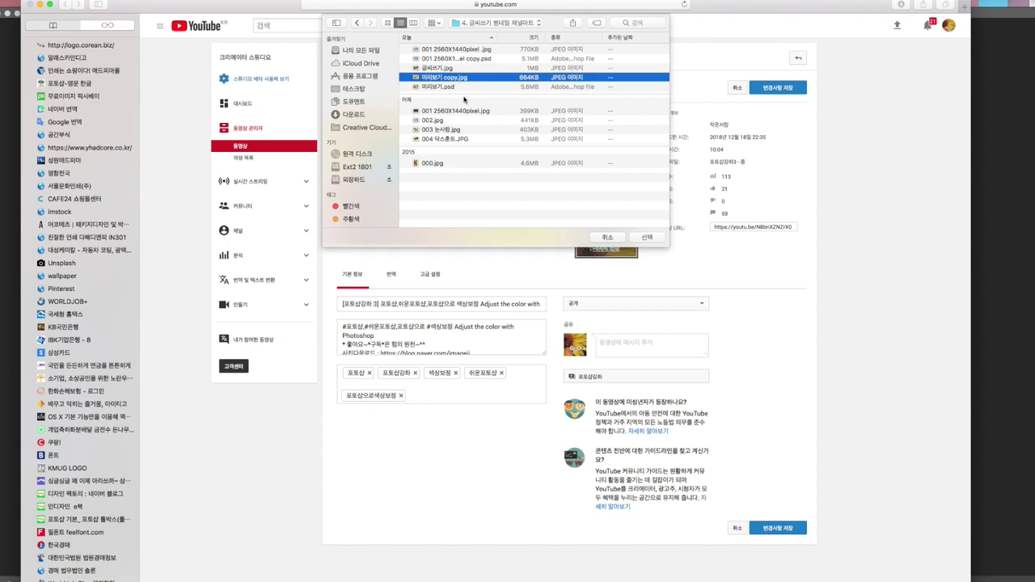
pyautogui.click(647, 238)
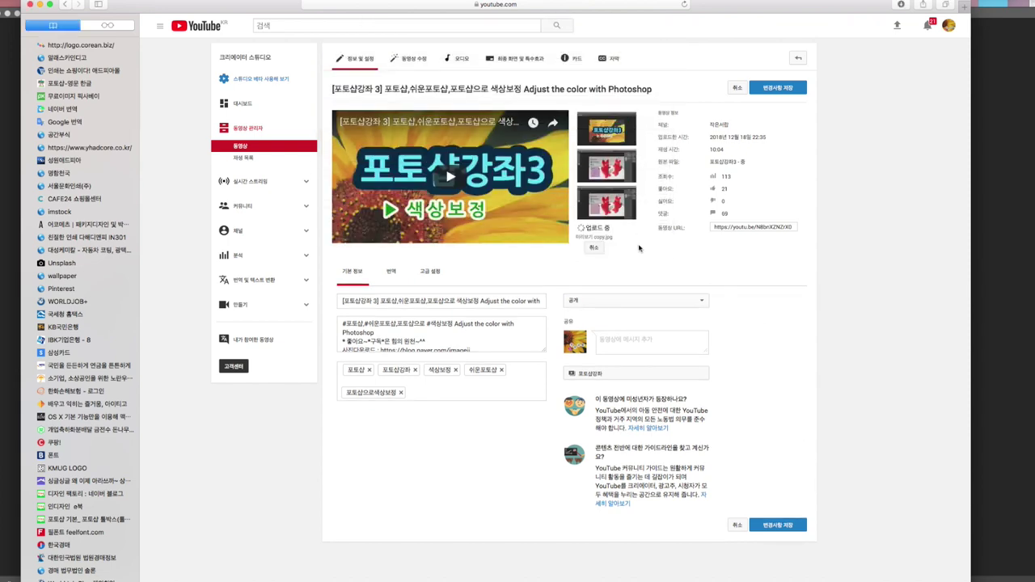
pyautogui.moveTo(602, 247)
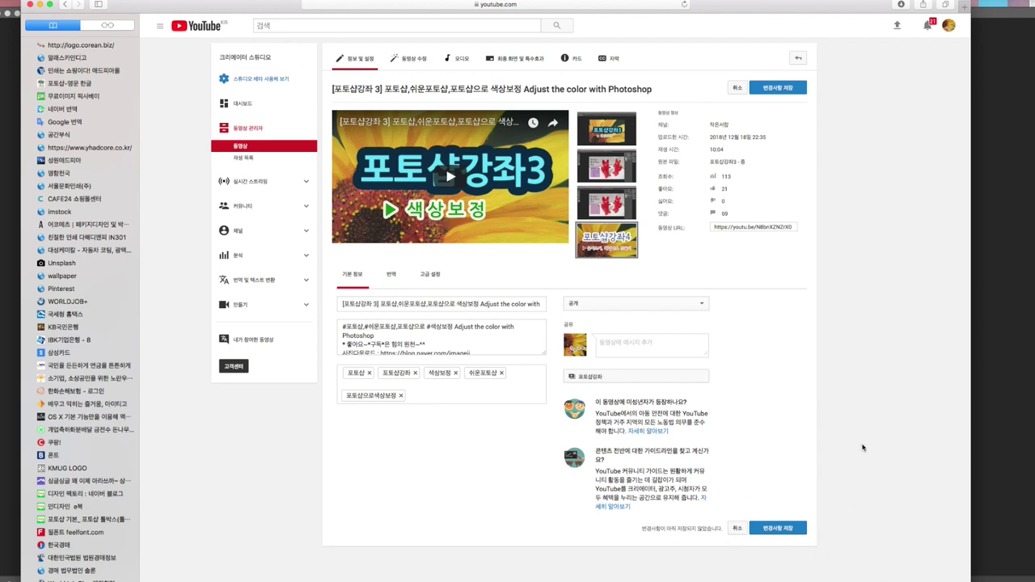
# Open and dismiss the account menu, and close the YouTube window, leaving the page without saving changes
pyautogui.click(950, 26)
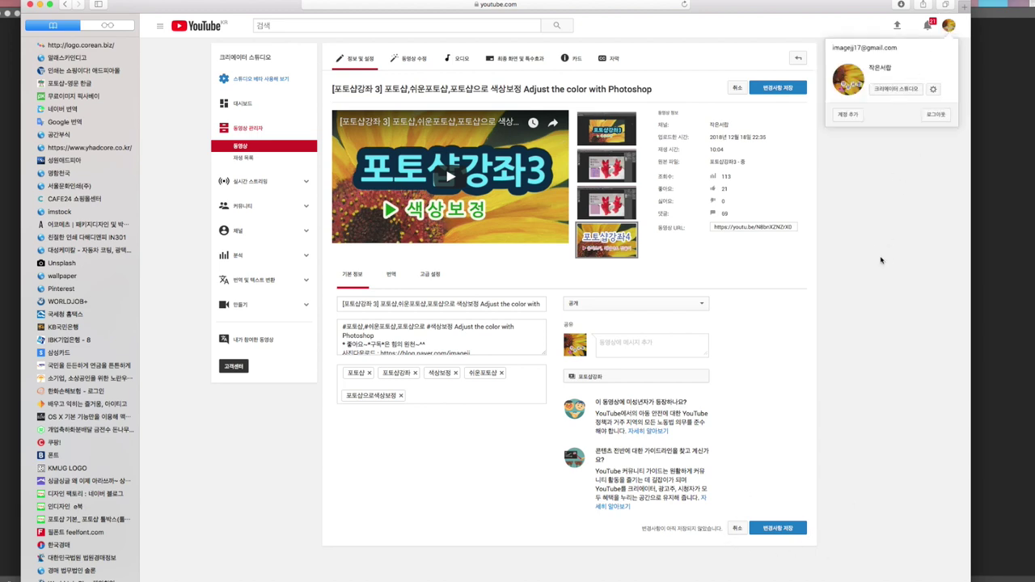
pyautogui.click(881, 259)
pyautogui.click(28, 4)
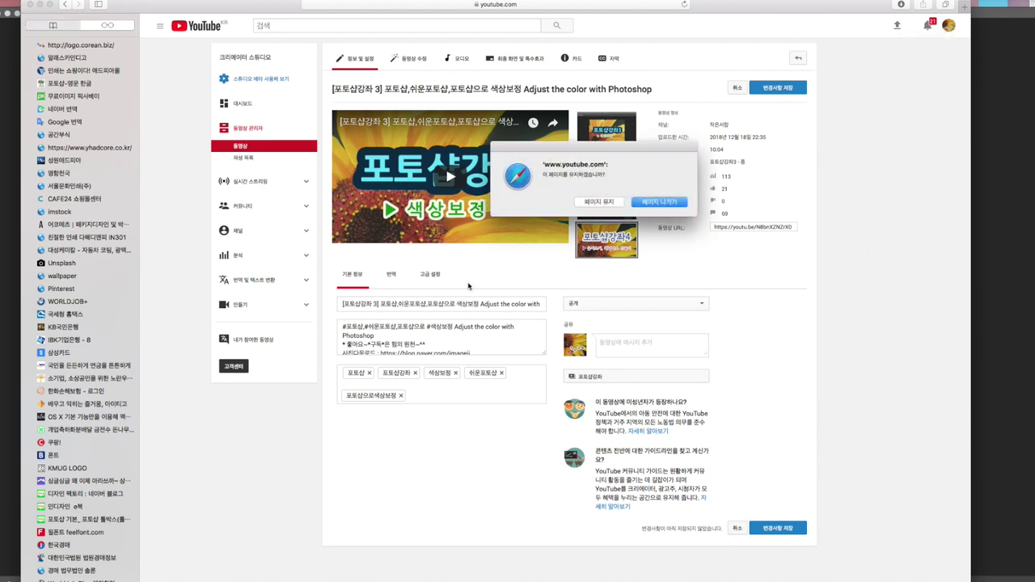
pyautogui.click(652, 202)
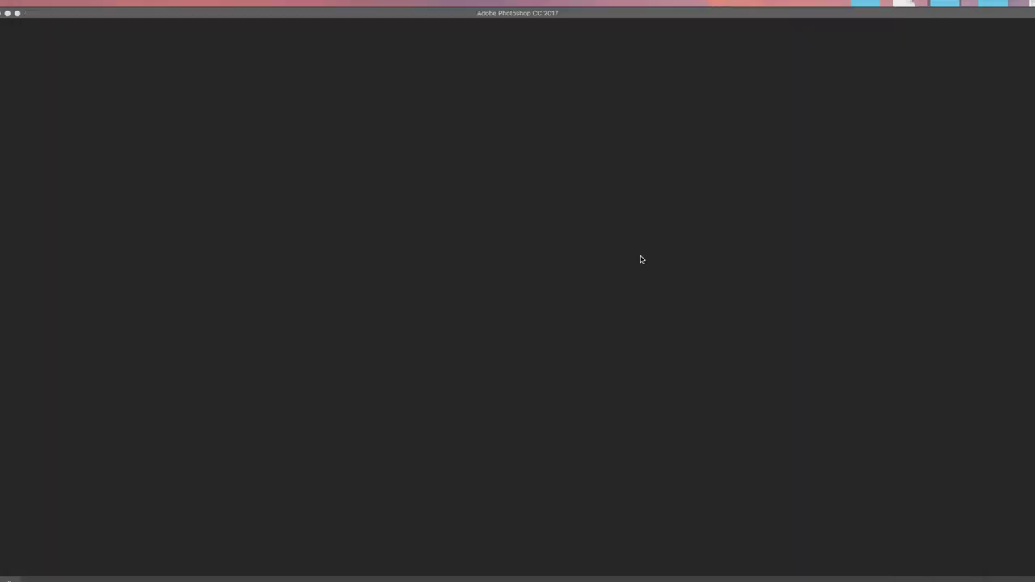